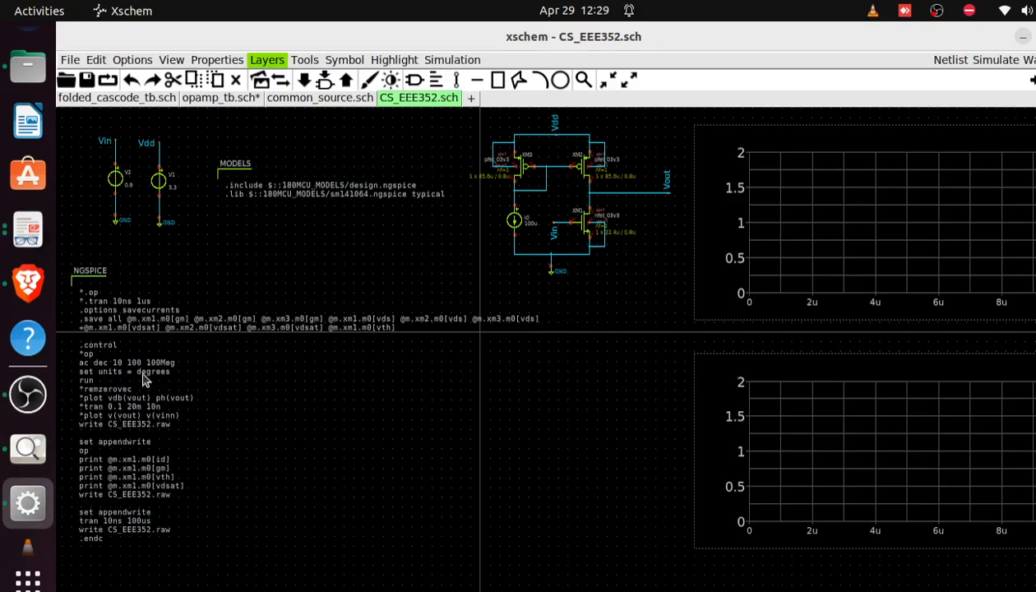
# - Review the NGSPICE code block's save statements and control section, from the ac analysis through to .endc, and close its properties
pyautogui.doubleClick(132, 393)
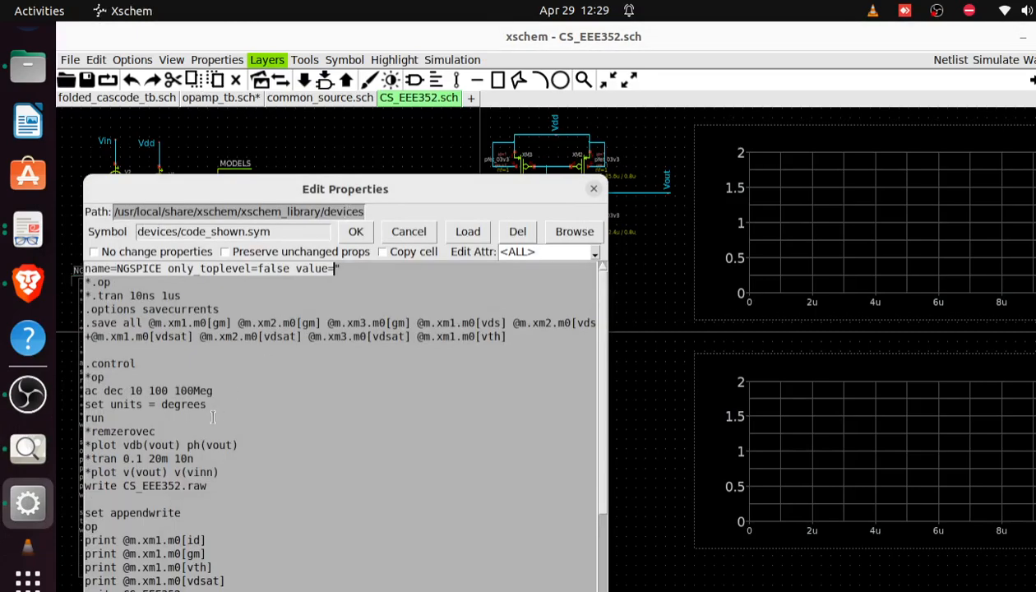
pyautogui.click(213, 418)
pyautogui.press('Down')
pyautogui.press('Down')
pyautogui.press('Down')
pyautogui.press('Down')
pyautogui.press('Down')
pyautogui.press('Down')
pyautogui.press('Down')
pyautogui.press('Down')
pyautogui.press('Down')
pyautogui.press('Down')
pyautogui.press('Down')
pyautogui.press('Down')
pyautogui.press('Down')
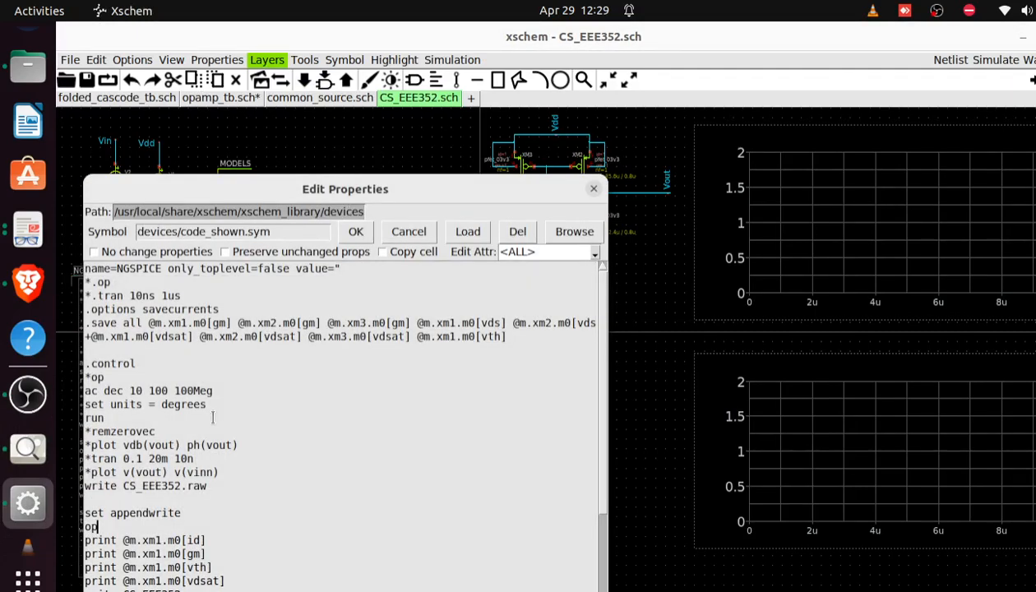
pyautogui.press('Down')
pyautogui.press('Down')
pyautogui.press('Down')
pyautogui.press('Down')
pyautogui.press('Down')
pyautogui.press('Down')
pyautogui.press('Down')
pyautogui.press('Down')
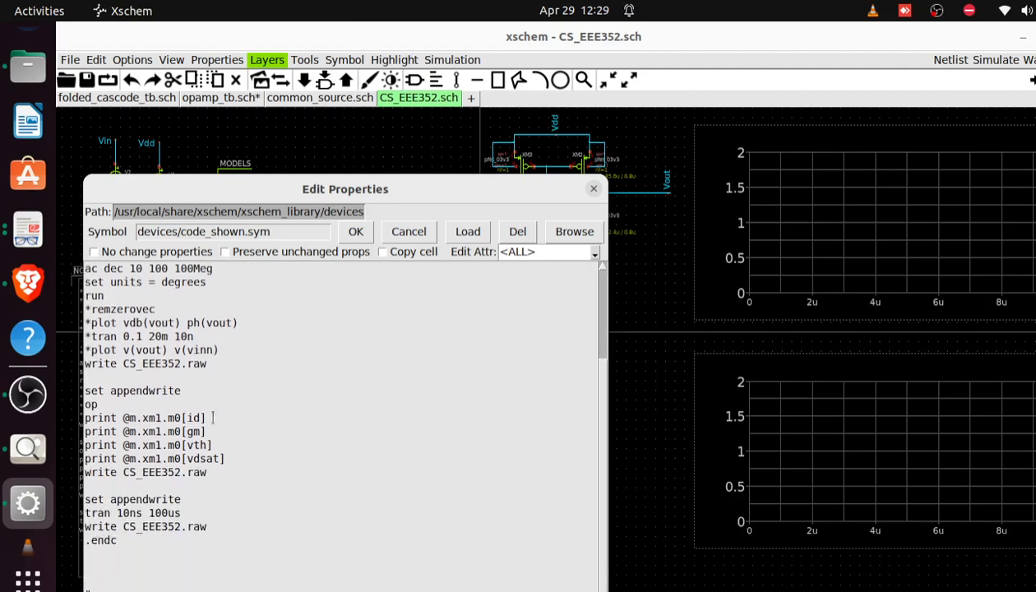
pyautogui.press('Up')
pyautogui.press('Up')
pyautogui.press('Up')
pyautogui.press('Up')
pyautogui.press('Up')
pyautogui.press('Up')
pyautogui.press('Up')
pyautogui.press('Up')
pyautogui.press('Up')
pyautogui.press('Up')
pyautogui.press('Up')
pyautogui.press('Up')
pyautogui.press('Up')
pyautogui.press('Up')
pyautogui.press('Up')
pyautogui.press('Up')
pyautogui.press('Up')
pyautogui.press('Up')
pyautogui.press('Up')
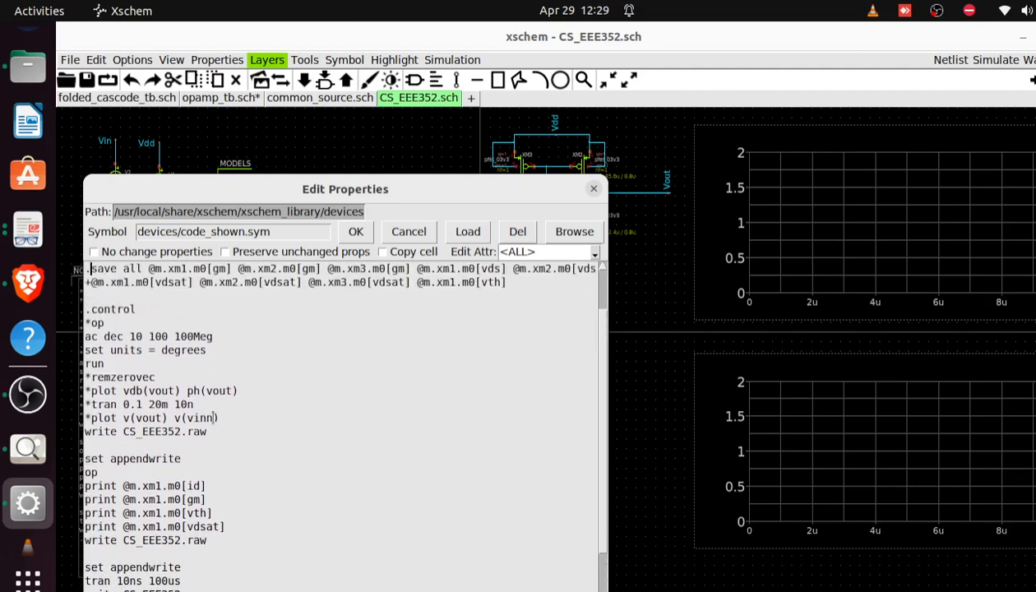
pyautogui.press('Down')
pyautogui.press('Down')
pyautogui.press('Down')
pyautogui.press('Down')
pyautogui.press('Down')
pyautogui.press('Down')
pyautogui.press('Down')
pyautogui.press('Down')
pyautogui.press('Down')
pyautogui.press('Down')
pyautogui.press('Down')
pyautogui.press('Down')
pyautogui.press('Down')
pyautogui.press('Down')
pyautogui.press('Down')
pyautogui.press('Down')
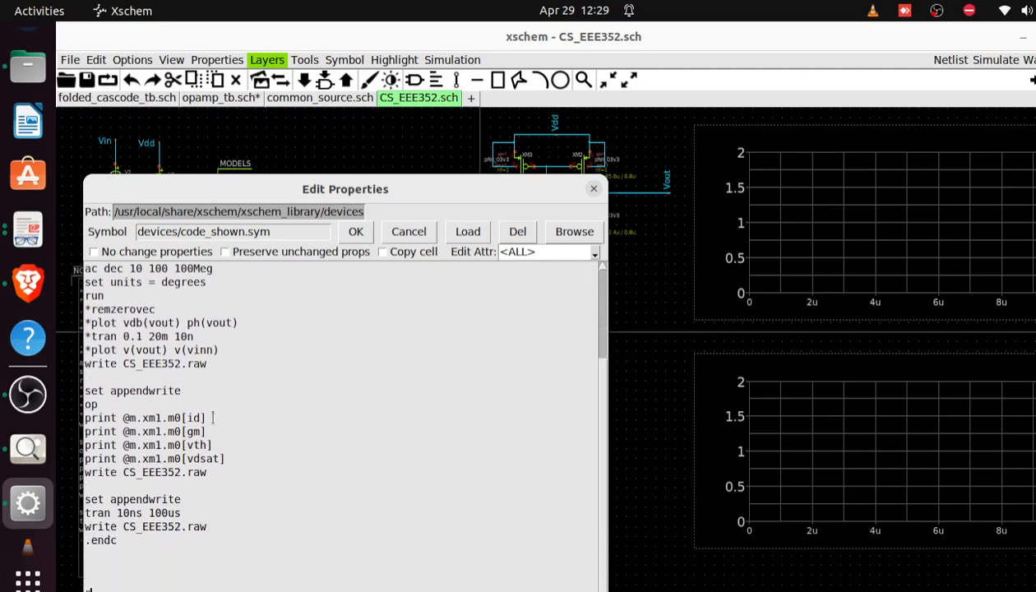
pyautogui.click(356, 232)
pyautogui.click(598, 360)
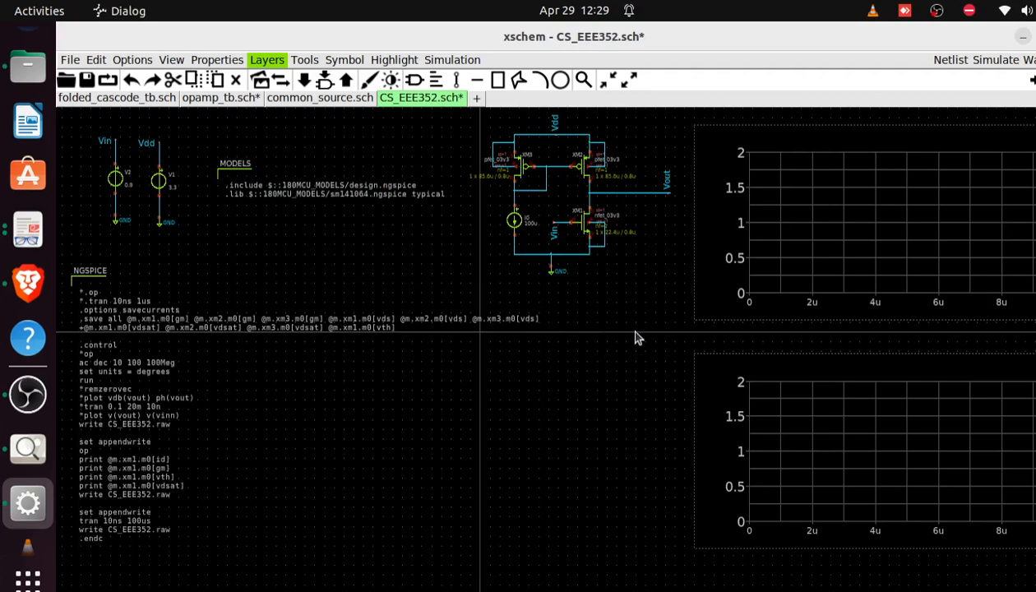
# - Start inserting a symbol and search the xschem devices library for "ngs"
pyautogui.press('Insert')
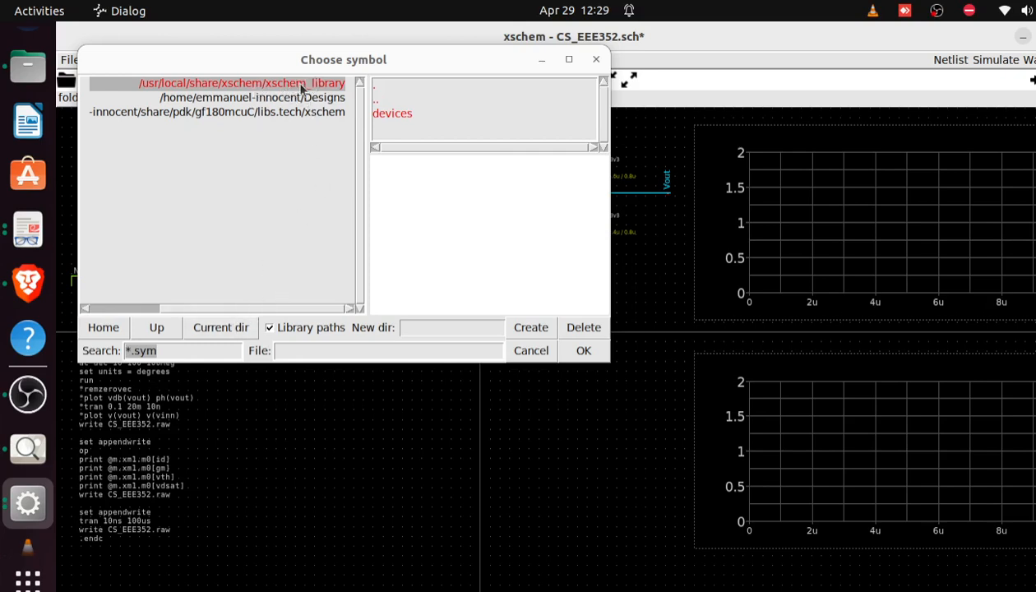
pyautogui.click(171, 348)
pyautogui.press('BackSpace')
pyautogui.press('BackSpace')
pyautogui.press('BackSpace')
pyautogui.press('BackSpace')
pyautogui.press('BackSpace')
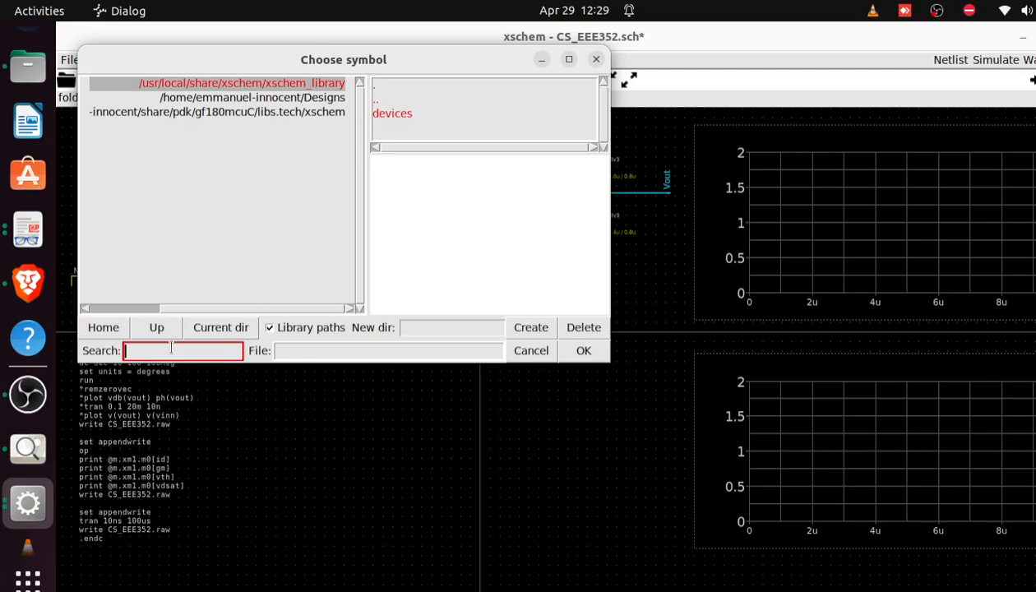
pyautogui.write('ns')
pyautogui.click(386, 116)
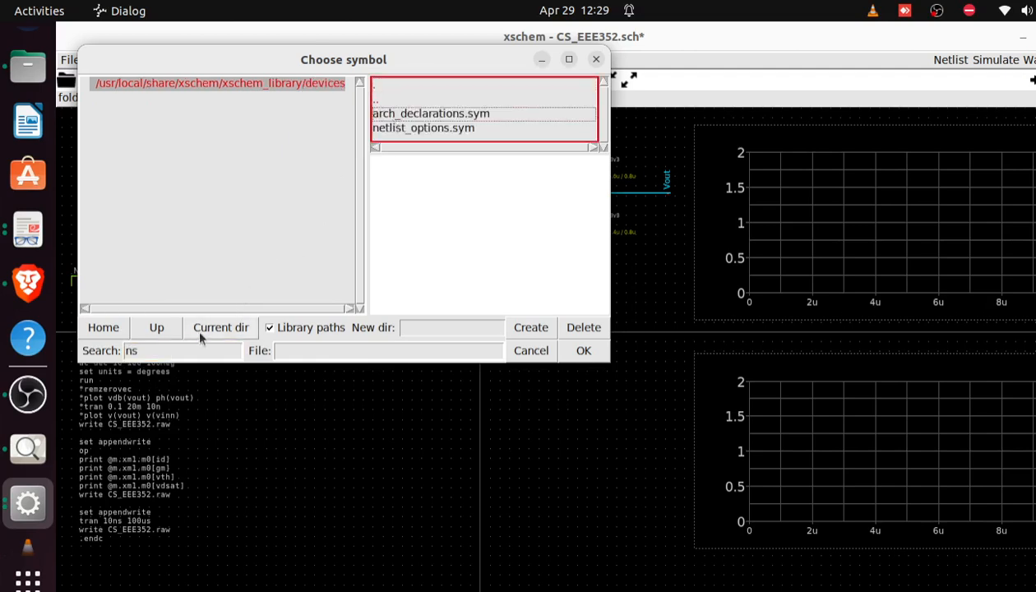
pyautogui.click(170, 350)
pyautogui.press('BackSpace')
pyautogui.write('gs')
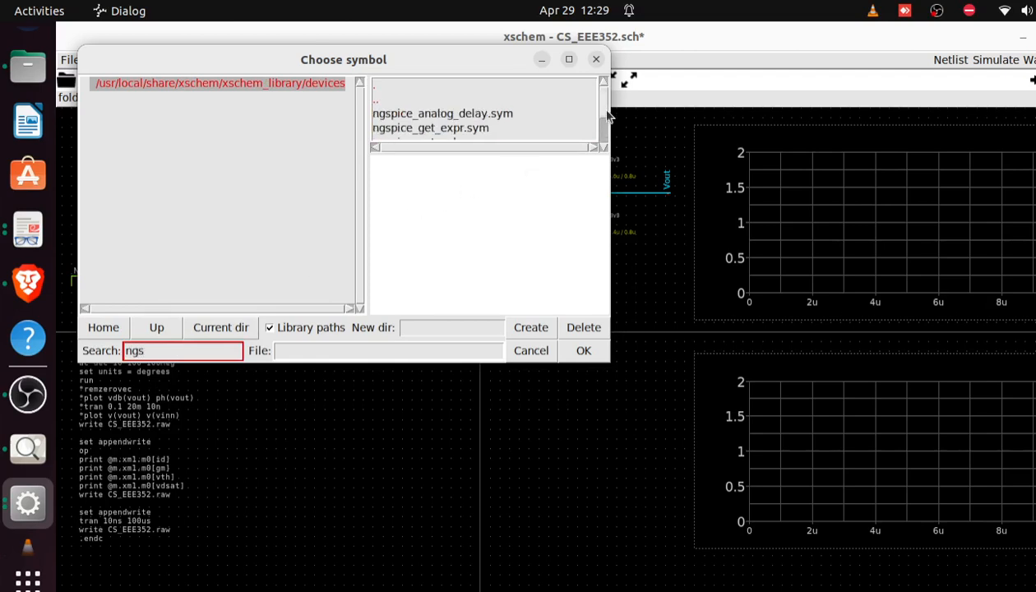
# - Place an ngspice_get_value.sym annotation in the empty area beside transistor XM1
pyautogui.scroll(-2, 510, 125)
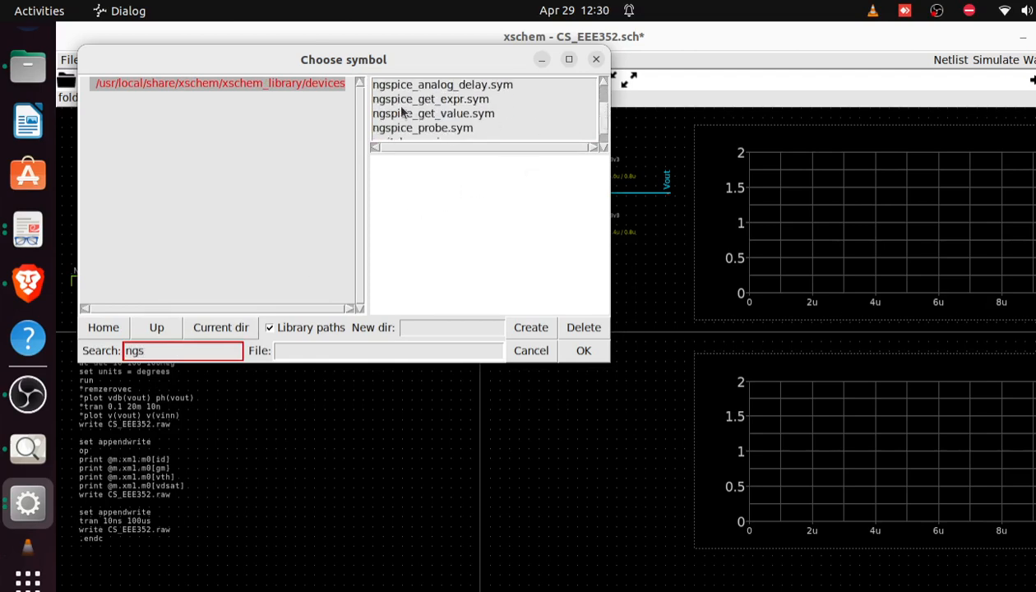
pyautogui.click(468, 115)
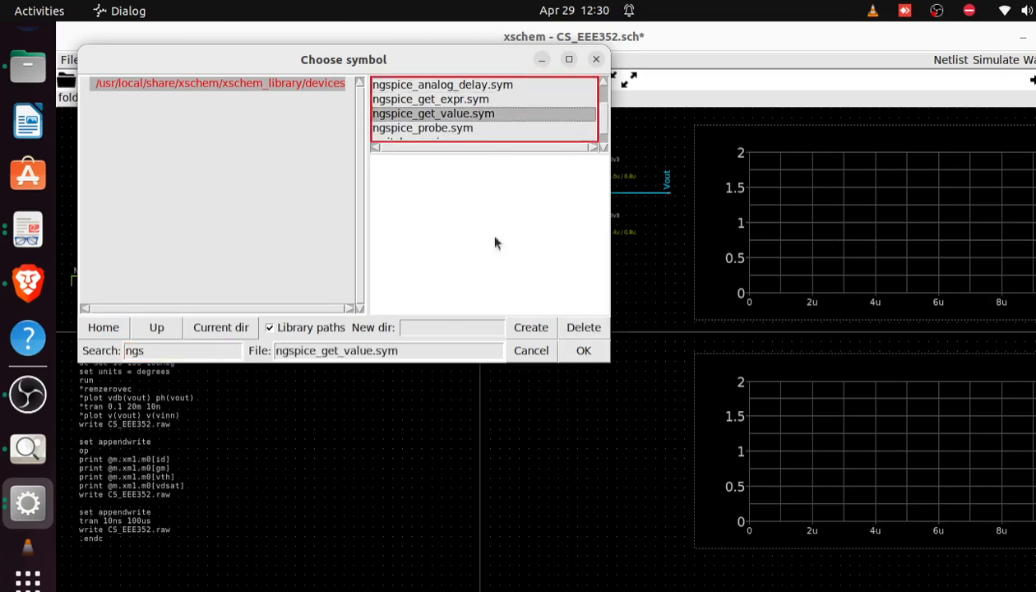
pyautogui.click(584, 352)
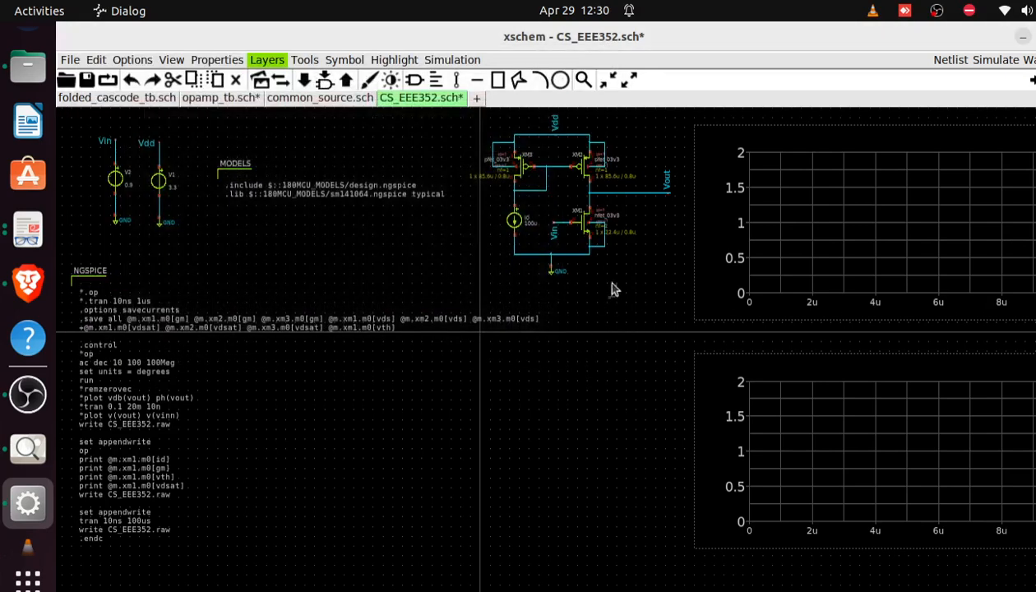
pyautogui.click(636, 228)
pyautogui.scroll(7, 577, 275)
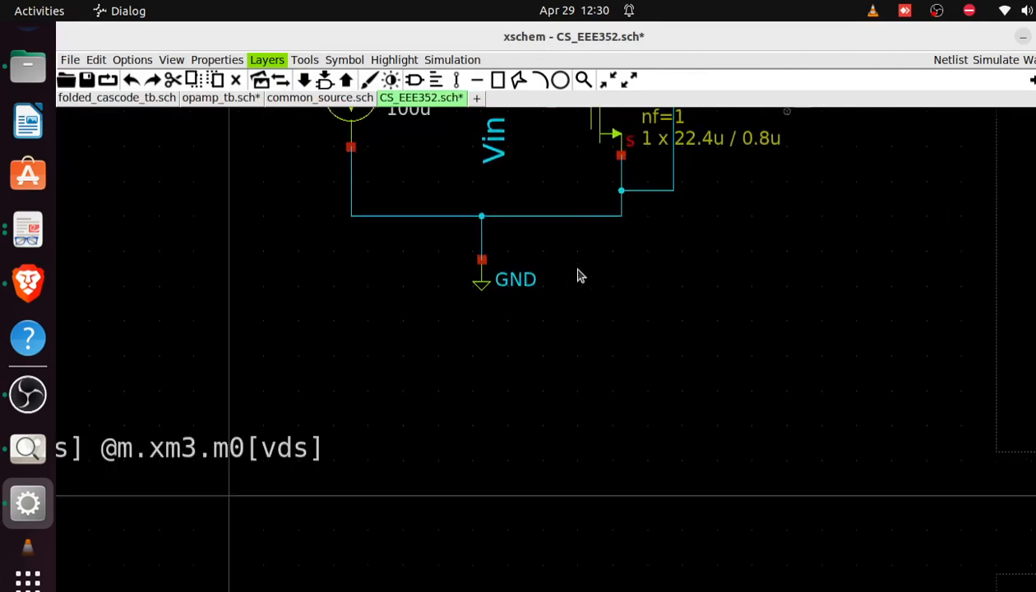
pyautogui.scroll(3, 577, 275)
pyautogui.scroll(-1, 577, 276)
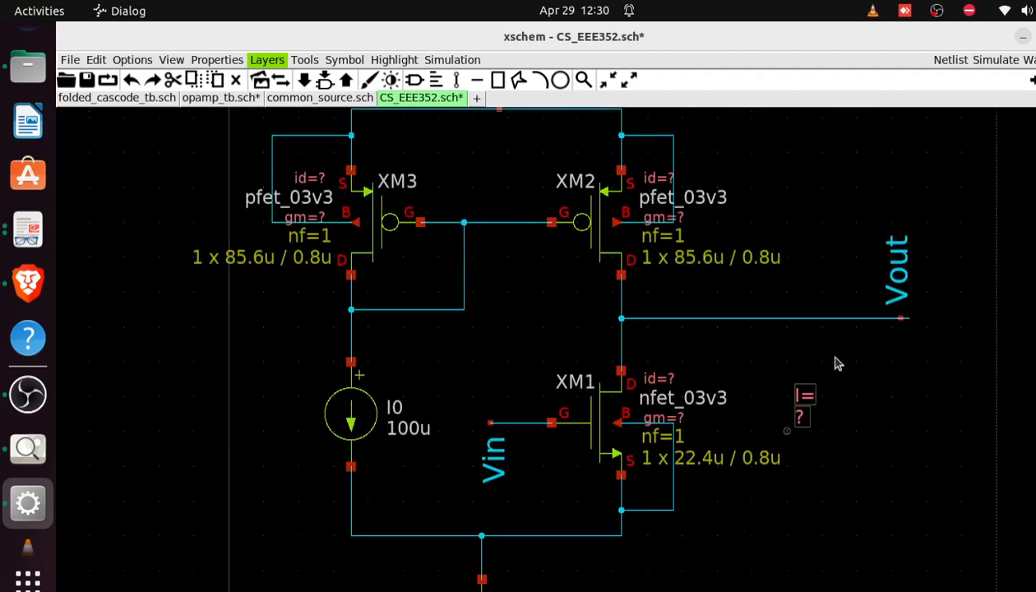
pyautogui.click(808, 400)
pyautogui.moveTo(813, 397); pyautogui.dragTo(782, 387)
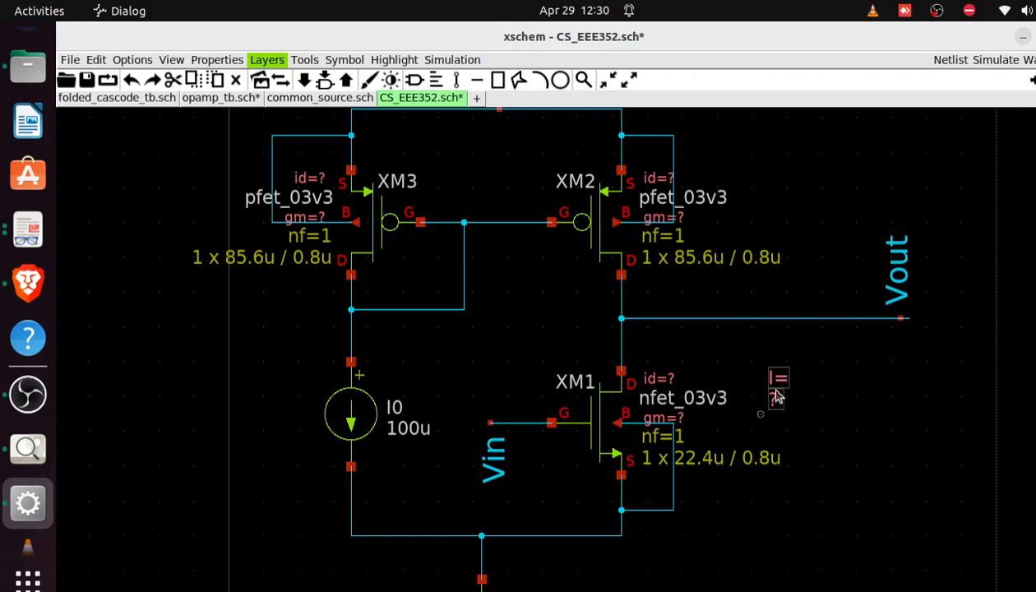
# - Copy the value annotation three times, stacking the copies below the original beside XM1
pyautogui.press('c')
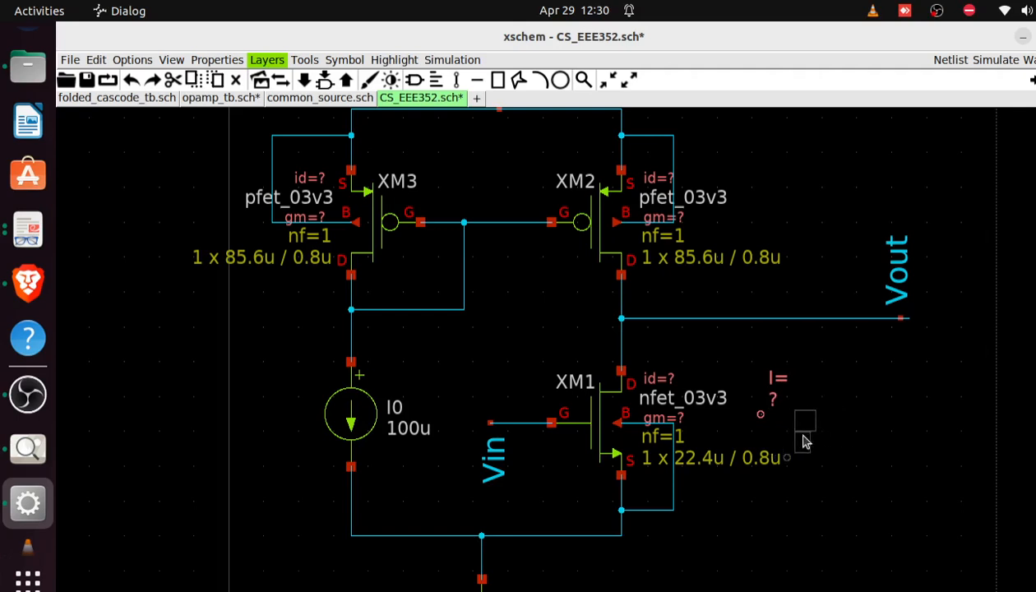
pyautogui.click(805, 442)
pyautogui.press('c')
pyautogui.press('Escape')
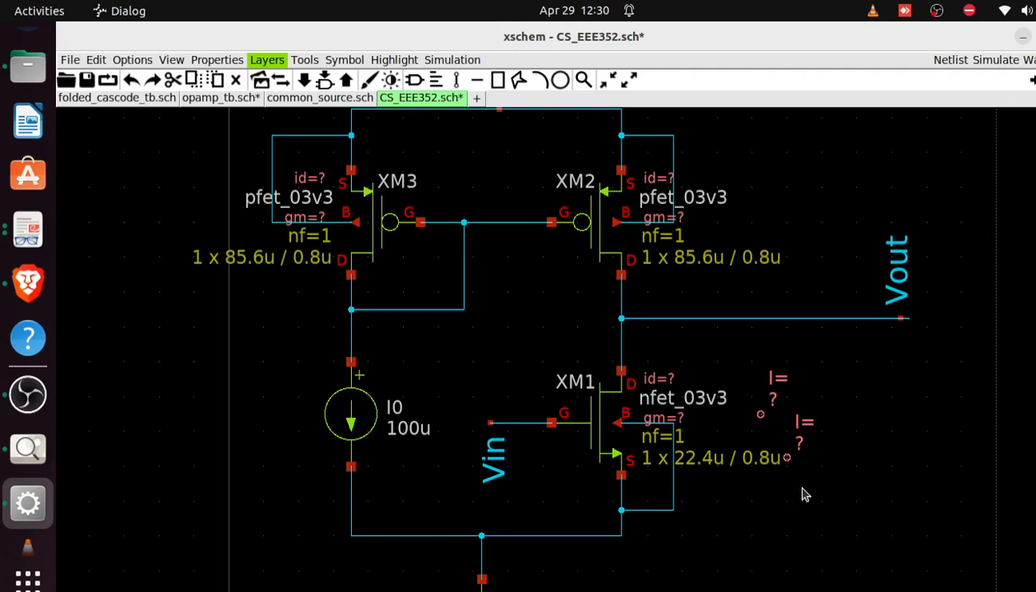
pyautogui.click(802, 492)
pyautogui.press('c')
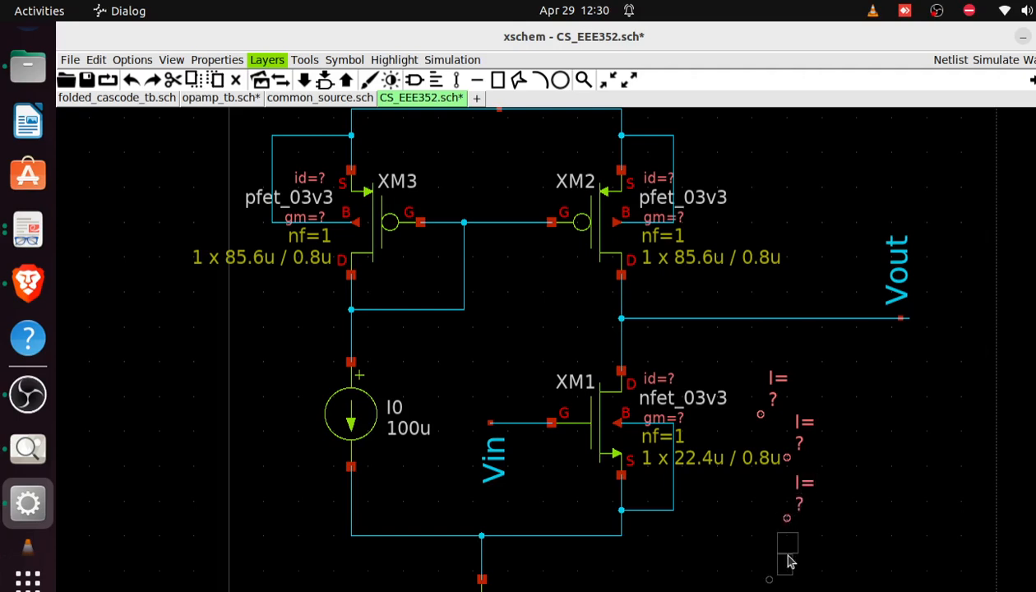
pyautogui.click(797, 556)
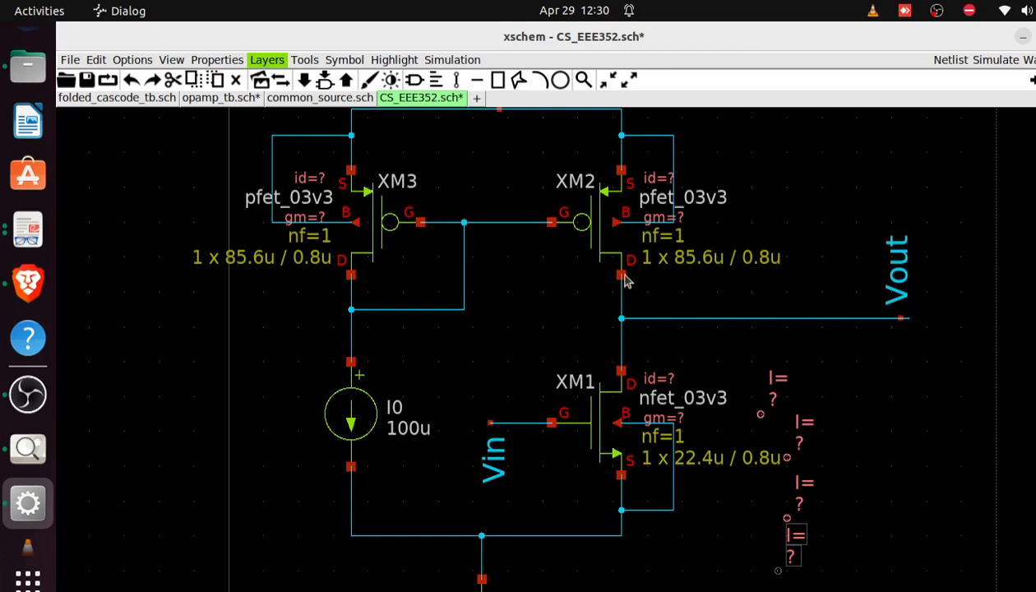
# - Set the description of the uppermost value annotation beside XM1 to "ID1="
pyautogui.doubleClick(772, 395)
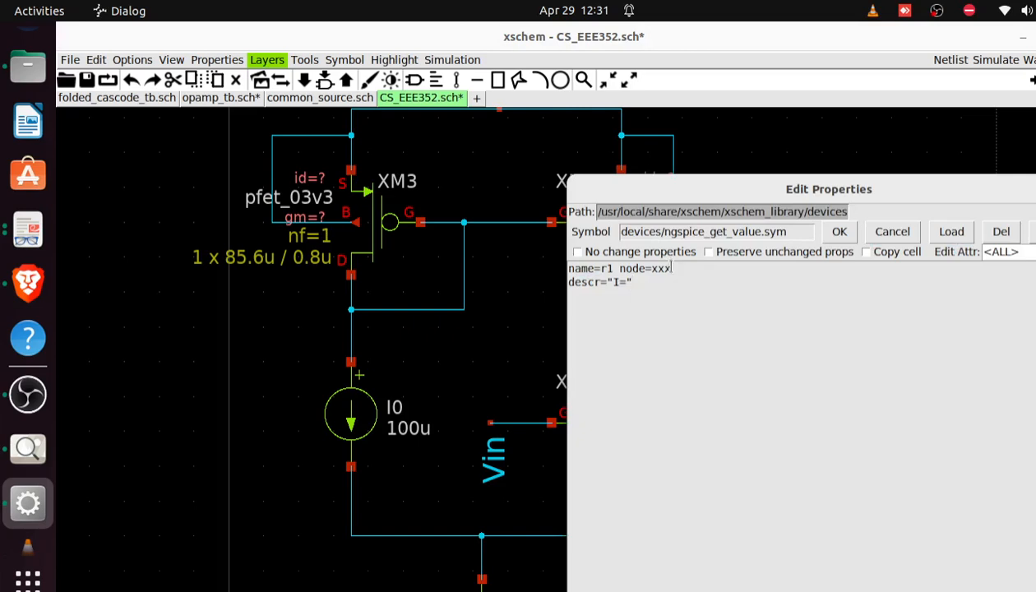
pyautogui.click(622, 282)
pyautogui.click(616, 282)
pyautogui.write('D1')
# - Replace the ID1 annotation's placeholder node with i(@m.XM1.m0[id]) and apply the properties
pyautogui.click(672, 269)
pyautogui.press('BackSpace')
pyautogui.press('BackSpace')
pyautogui.press('BackSpace')
pyautogui.write('i(')
pyautogui.write('m')
pyautogui.press('BackSpace')
pyautogui.write('@m.')
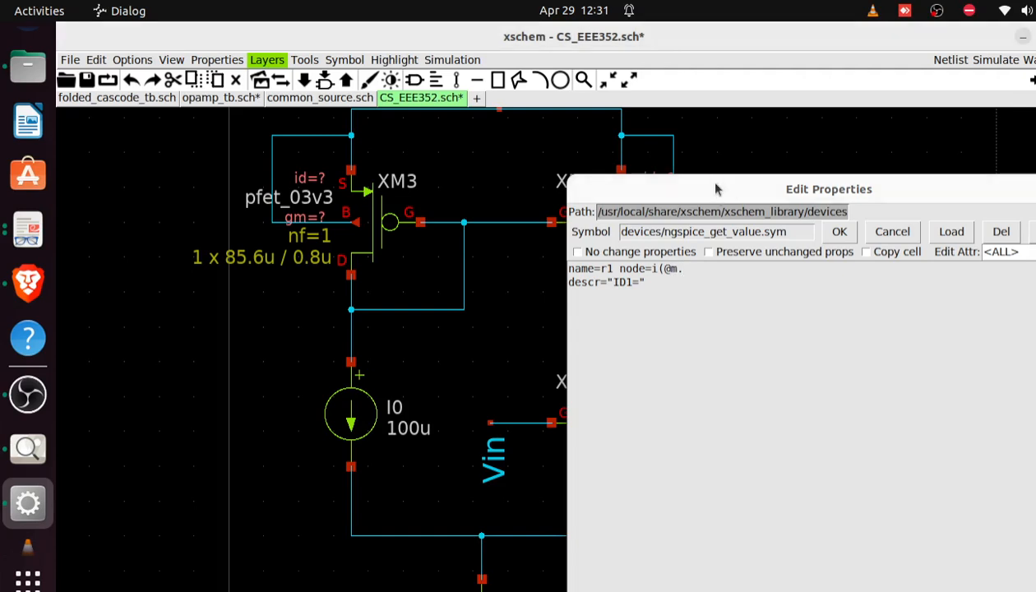
pyautogui.moveTo(715, 189); pyautogui.dragTo(715, 473)
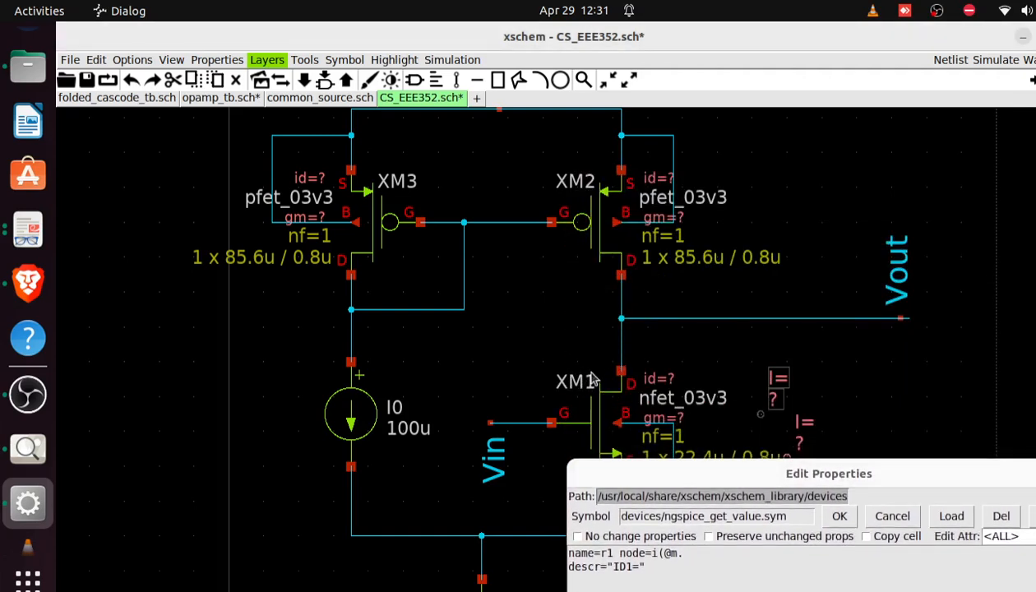
pyautogui.moveTo(696, 472); pyautogui.dragTo(684, 217)
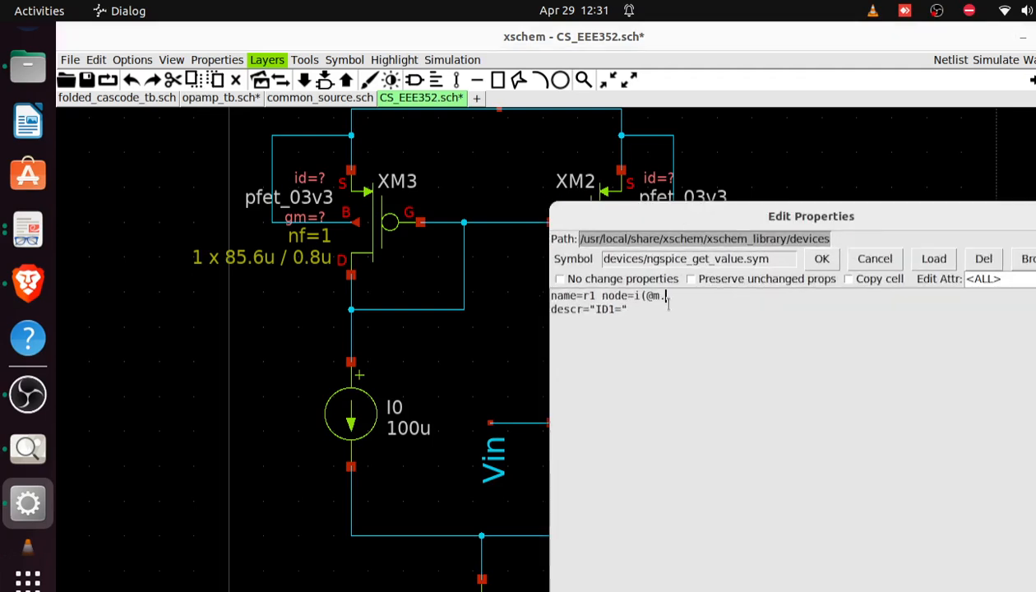
pyautogui.write('xM1.m0[]')
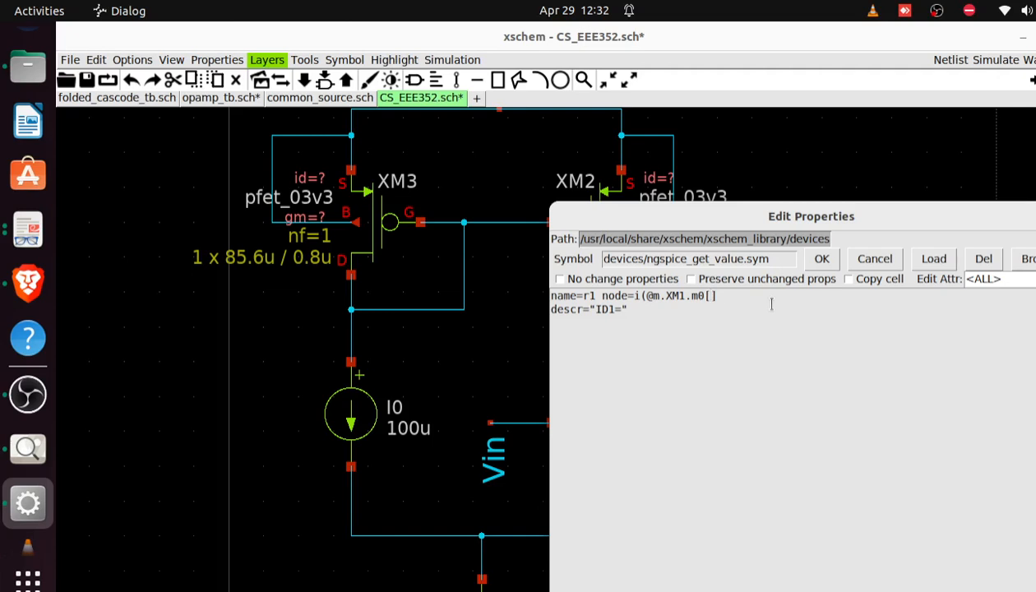
pyautogui.press('Left')
pyautogui.write('id')
pyautogui.press('Right')
pyautogui.write('0')
pyautogui.press('BackSpace')
pyautogui.write(')')
pyautogui.click(822, 259)
pyautogui.click(884, 445)
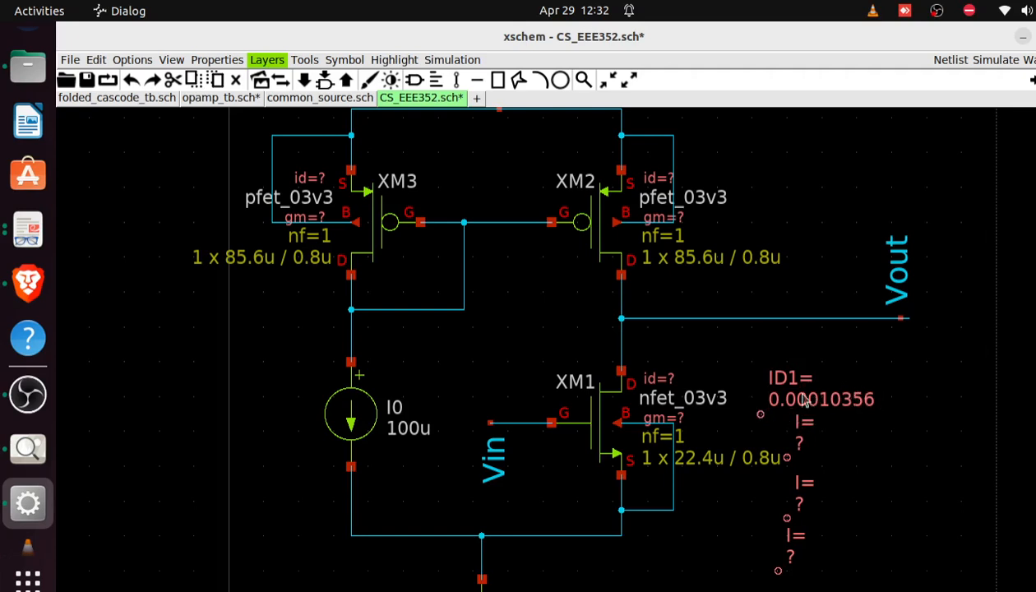
# - Set the description of the second value annotation beside XM1 to "gm1="
pyautogui.doubleClick(801, 442)
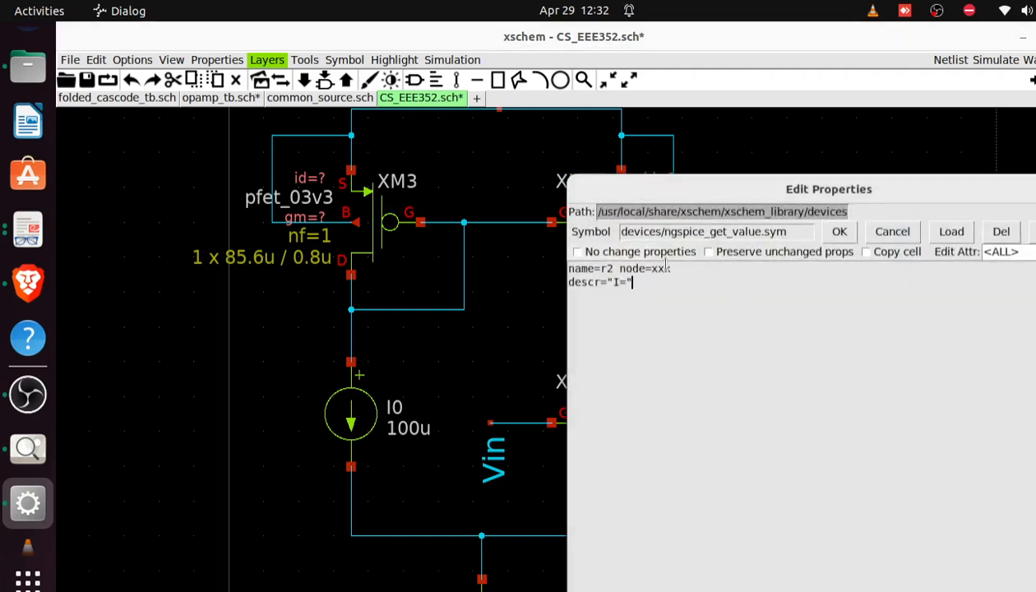
pyautogui.press('Left')
pyautogui.press('Left')
pyautogui.press('BackSpace')
pyautogui.write('gm1')
# - Replace the gm1 annotation's placeholder node with @m.XM1.m0[gm] and apply the properties
pyautogui.click(681, 269)
pyautogui.press('BackSpace')
pyautogui.press('BackSpace')
pyautogui.press('BackSpace')
pyautogui.write('@m.Xm1.m')
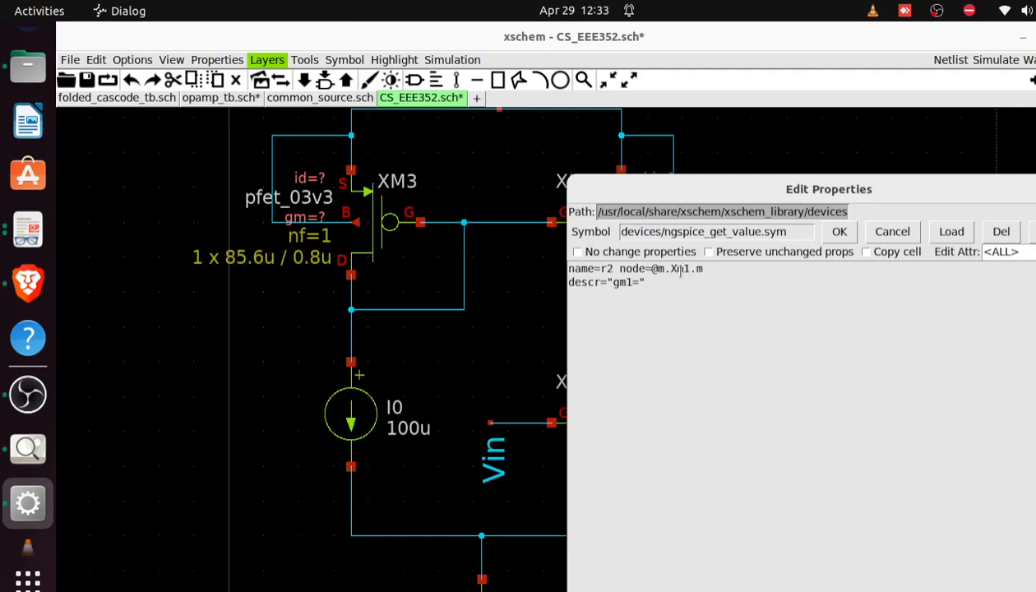
pyautogui.write('0[gm]')
pyautogui.click(681, 272)
pyautogui.press('BackSpace')
pyautogui.write('M')
pyautogui.click(838, 233)
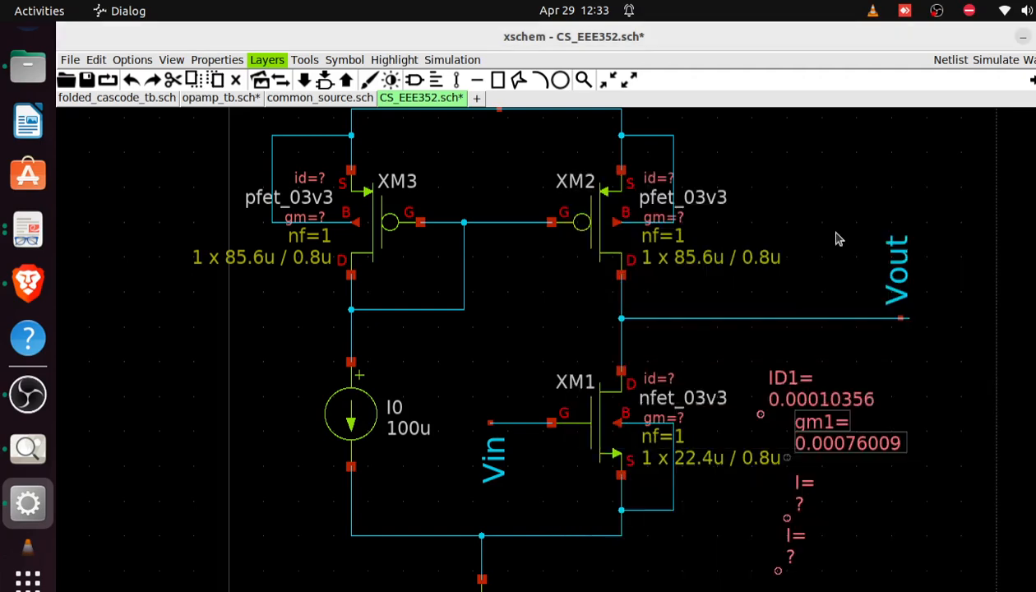
pyautogui.click(870, 510)
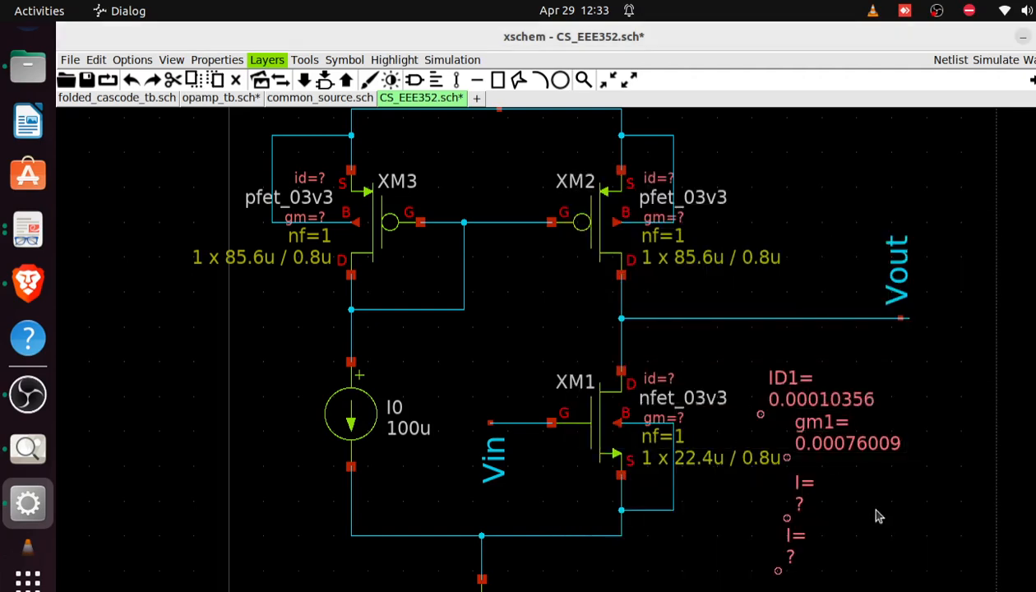
# - Clear the third value annotation's placeholder node and set its description to "vds="
pyautogui.click(802, 492)
pyautogui.press('q')
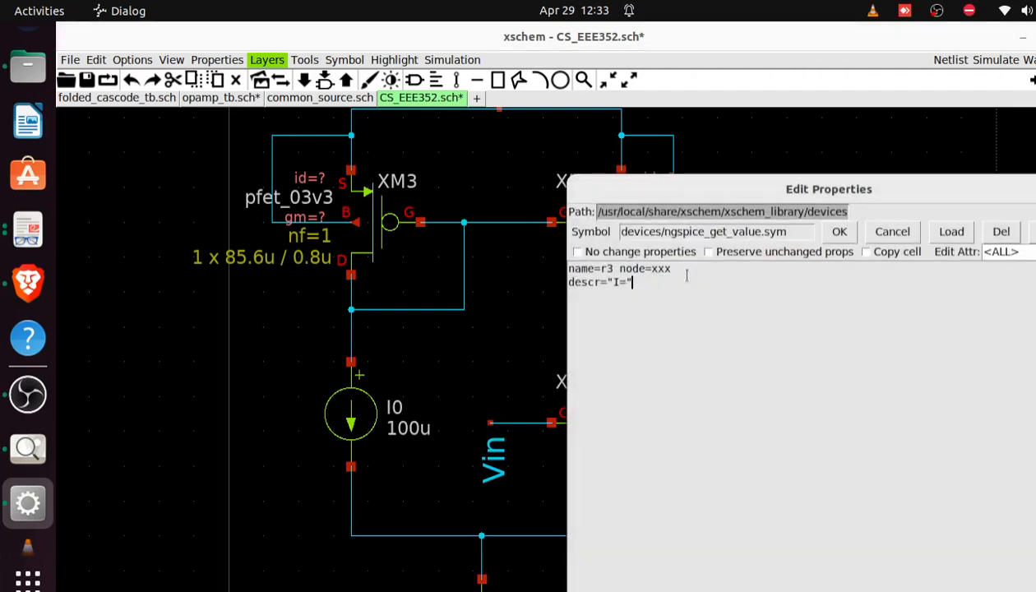
pyautogui.click(672, 269)
pyautogui.press('BackSpace')
pyautogui.press('BackSpace')
pyautogui.press('BackSpace')
pyautogui.click(616, 281)
pyautogui.press('BackSpace')
pyautogui.write('vdsat')
pyautogui.press('BackSpace')
pyautogui.press('BackSpace')
# - Set the vds annotation's node to v(@m.XM1.m0[vds]) and apply the properties
pyautogui.click(667, 267)
pyautogui.write('v(')
pyautogui.write('@m0')
pyautogui.press('BackSpace')
pyautogui.write('.XM1')
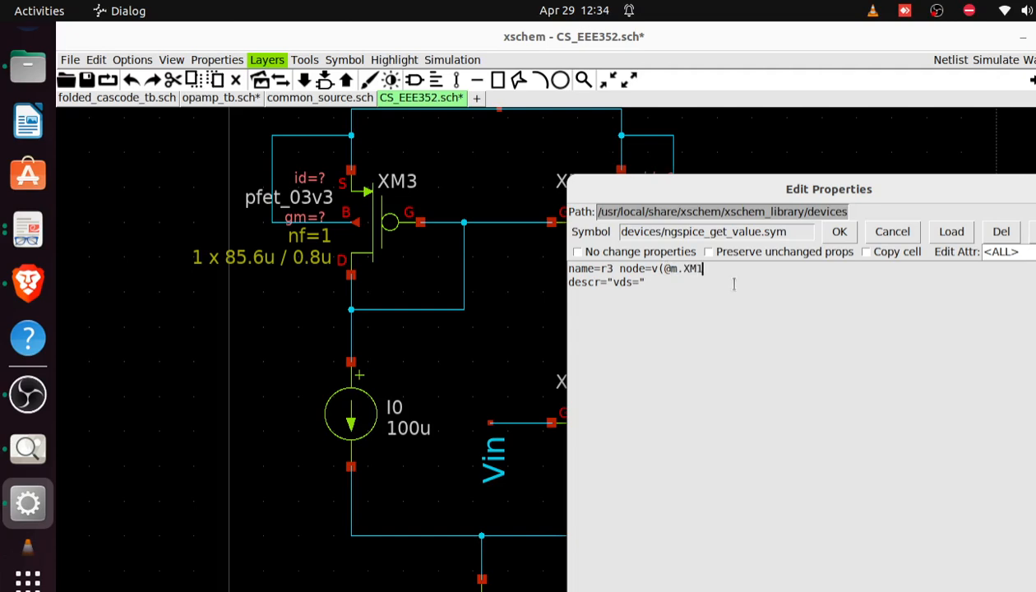
pyautogui.write('.m0')
pyautogui.write(')')
pyautogui.write('V')
pyautogui.press('BackSpace')
pyautogui.write('vds])')
pyautogui.click(839, 232)
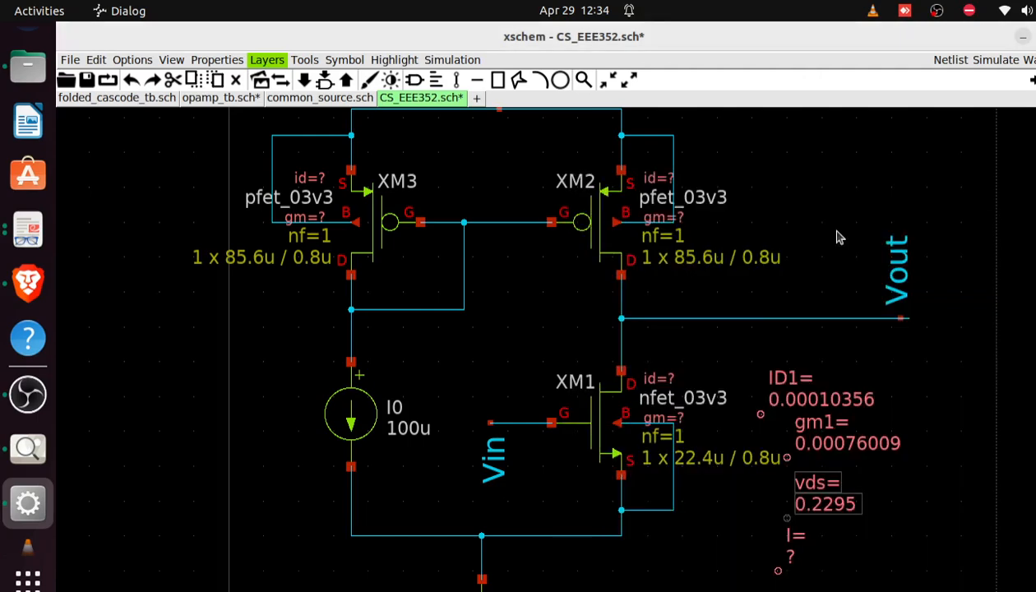
# - Check the node expression in the ID1 annotation's properties, and select the lowest annotation, which is still unset
pyautogui.doubleClick(779, 375)
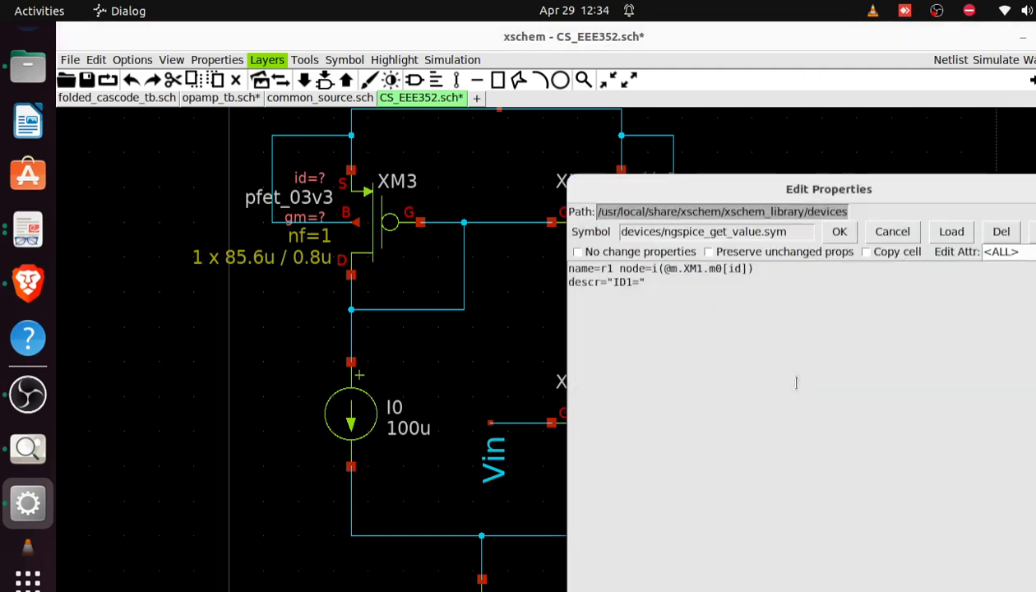
pyautogui.click(839, 235)
pyautogui.click(788, 537)
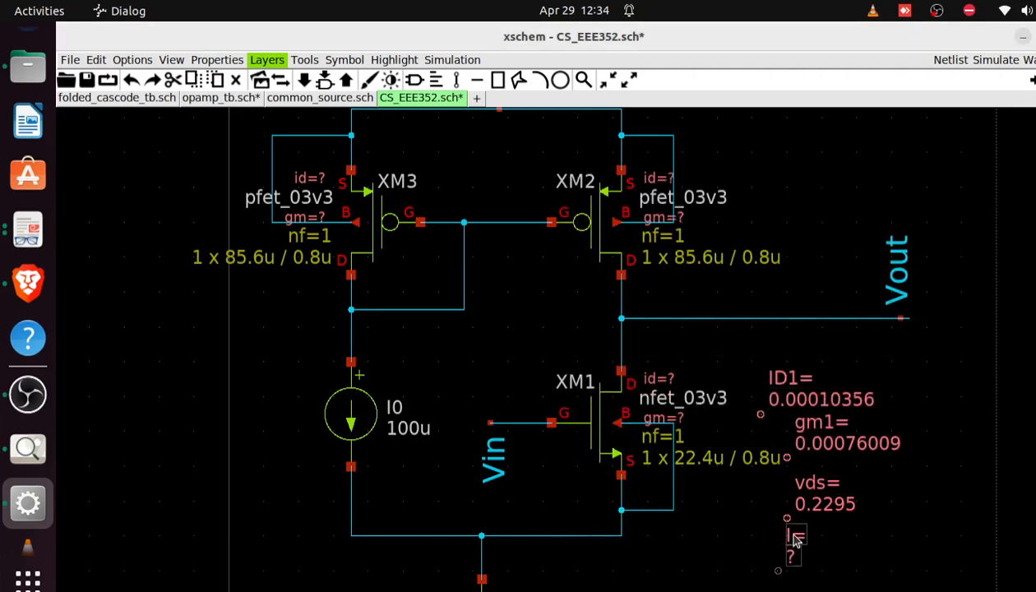
# - Delete the unset lowest annotation and place a copy of the vds annotation directly below the original
pyautogui.press('Delete')
pyautogui.click(814, 505)
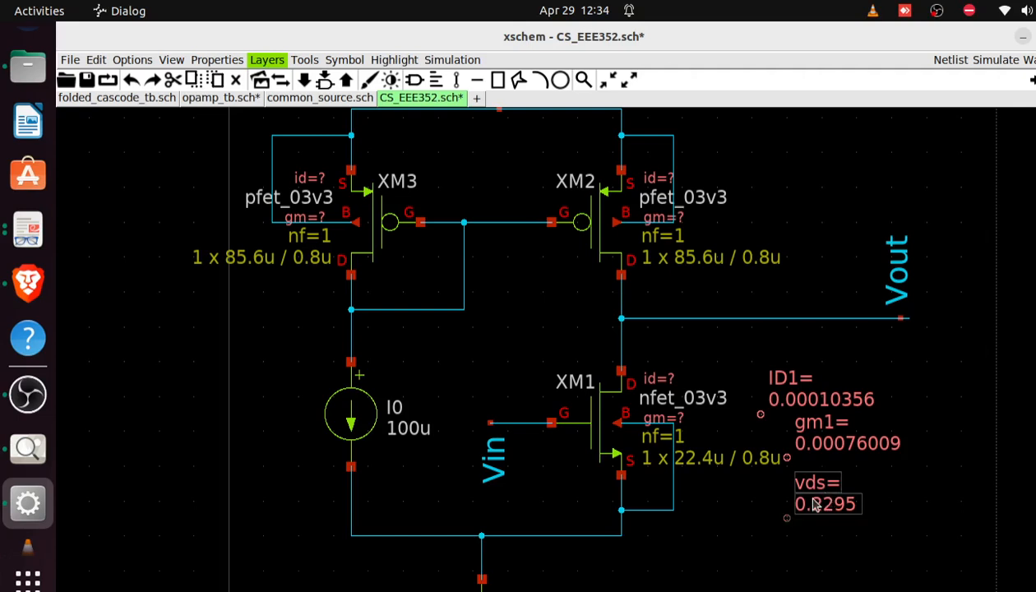
pyautogui.moveTo(815, 505); pyautogui.dragTo(817, 565)
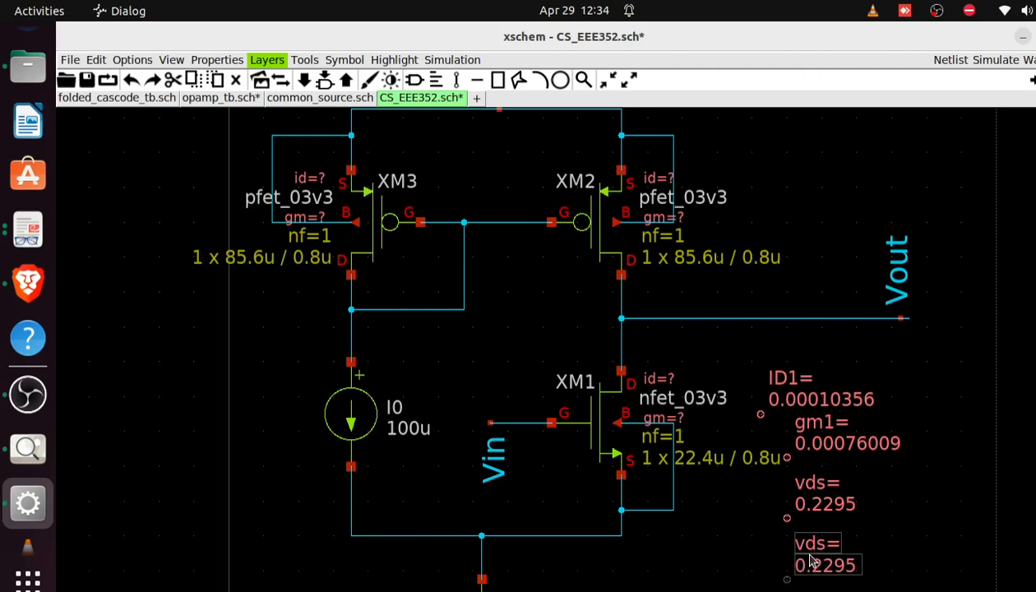
# - Set the lower vds copy's description to "vdsat=" and its node to v(@m.XM1.m0[vdsat]), and apply the properties
pyautogui.press('q')
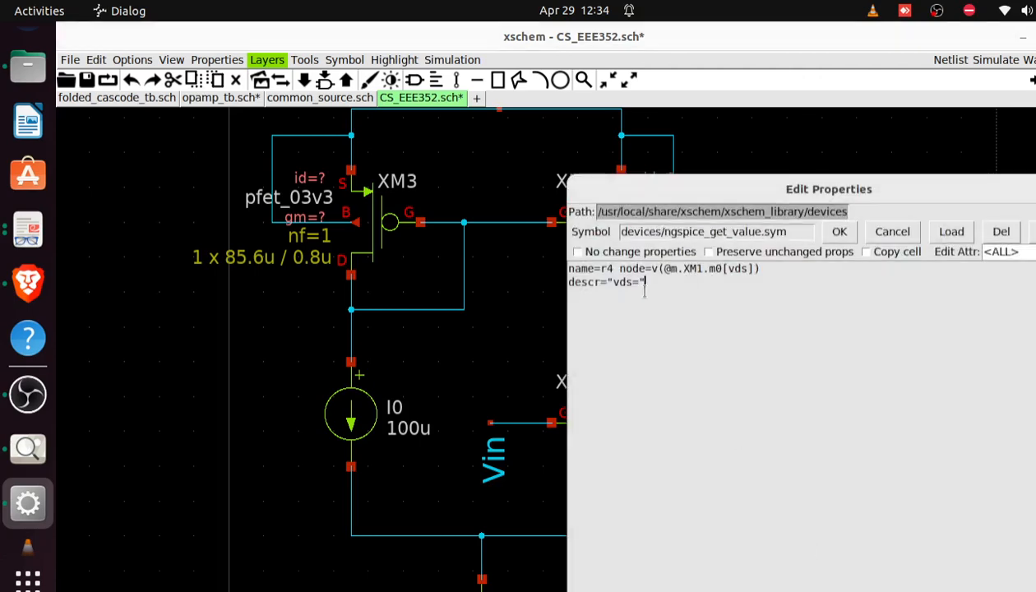
pyautogui.press('Left')
pyautogui.press('Left')
pyautogui.write('at')
pyautogui.click(749, 268)
pyautogui.write('at')
pyautogui.click(839, 232)
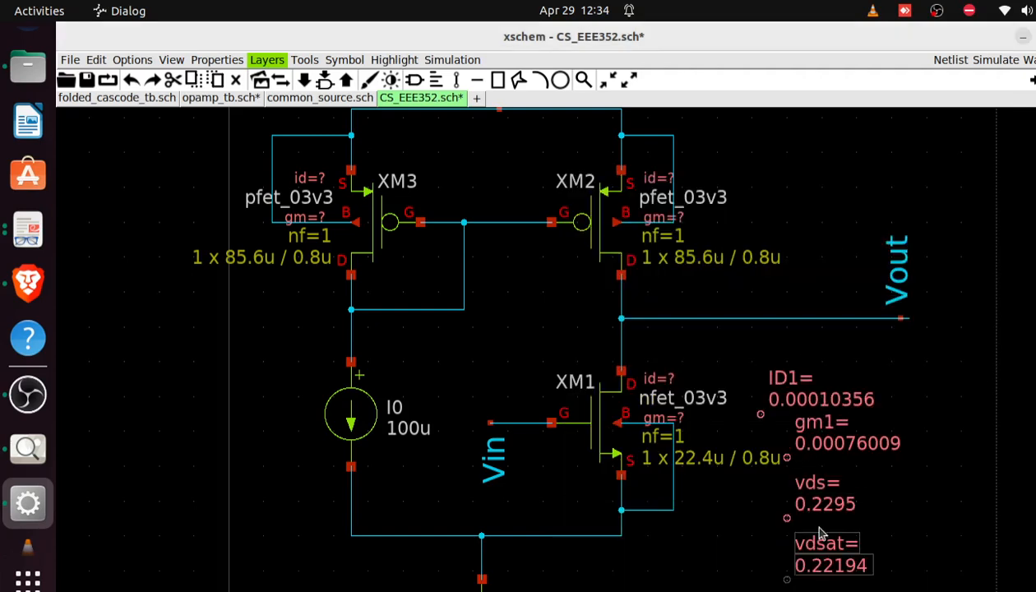
# - Copy the vdsat annotation to the right of the ID1 annotation and change the copy's description to "vth="
pyautogui.press('c')
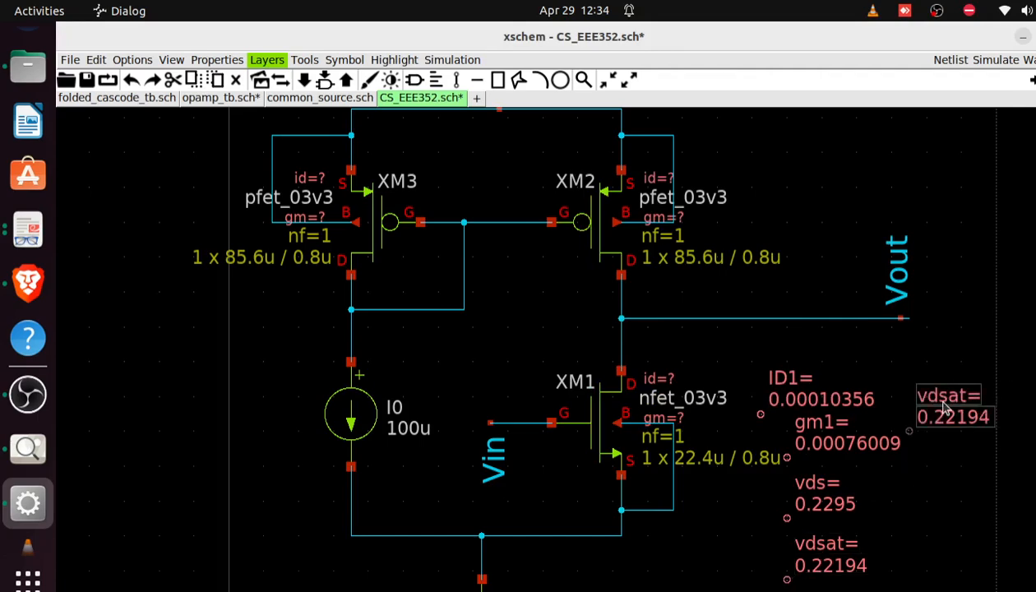
pyautogui.press('q')
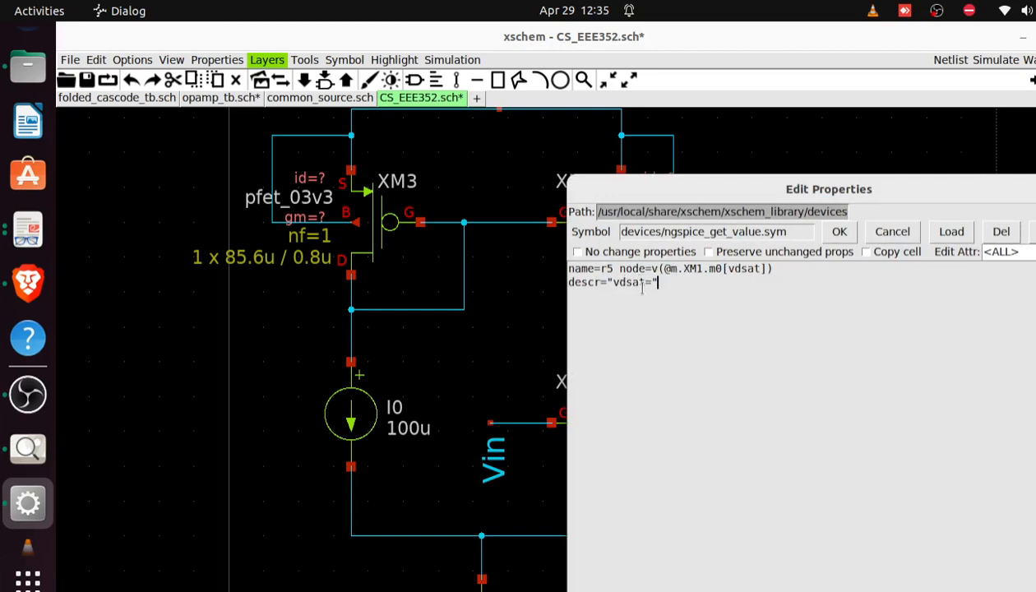
pyautogui.press('BackSpace')
pyautogui.press('BackSpace')
pyautogui.press('BackSpace')
pyautogui.press('BackSpace')
pyautogui.write('th')
# - Set the vth annotation's node to v(@m.XM1.m0[vth]) and apply the properties
pyautogui.press('BackSpace')
pyautogui.press('BackSpace')
pyautogui.press('BackSpace')
pyautogui.press('BackSpace')
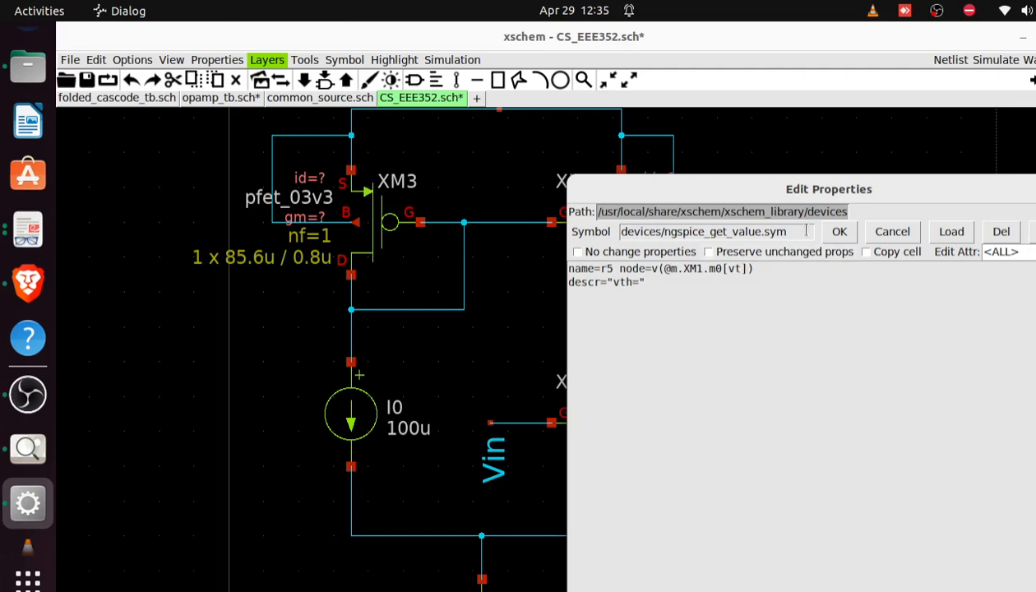
pyautogui.write('th')
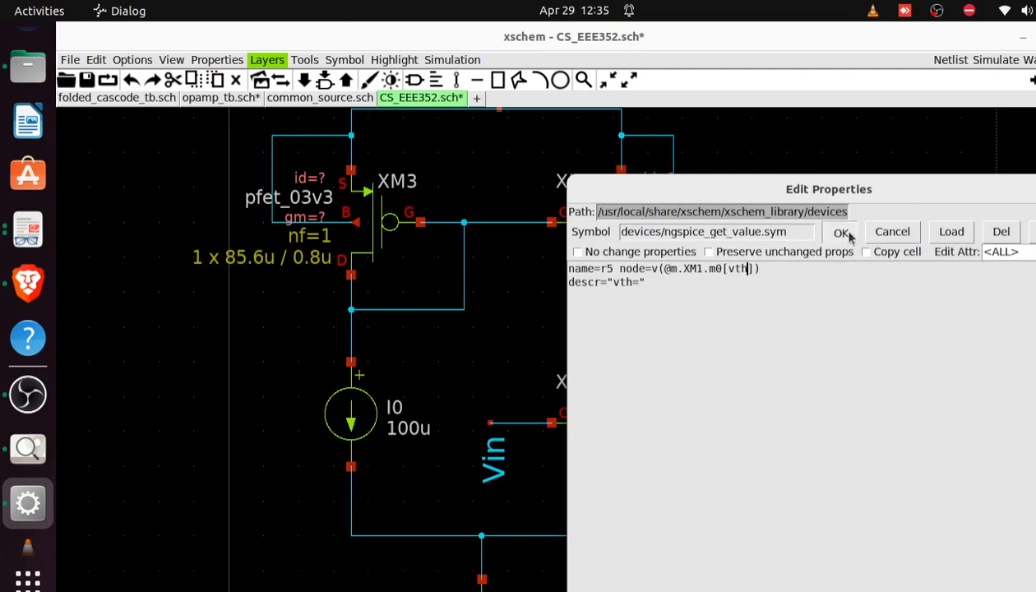
pyautogui.click(843, 234)
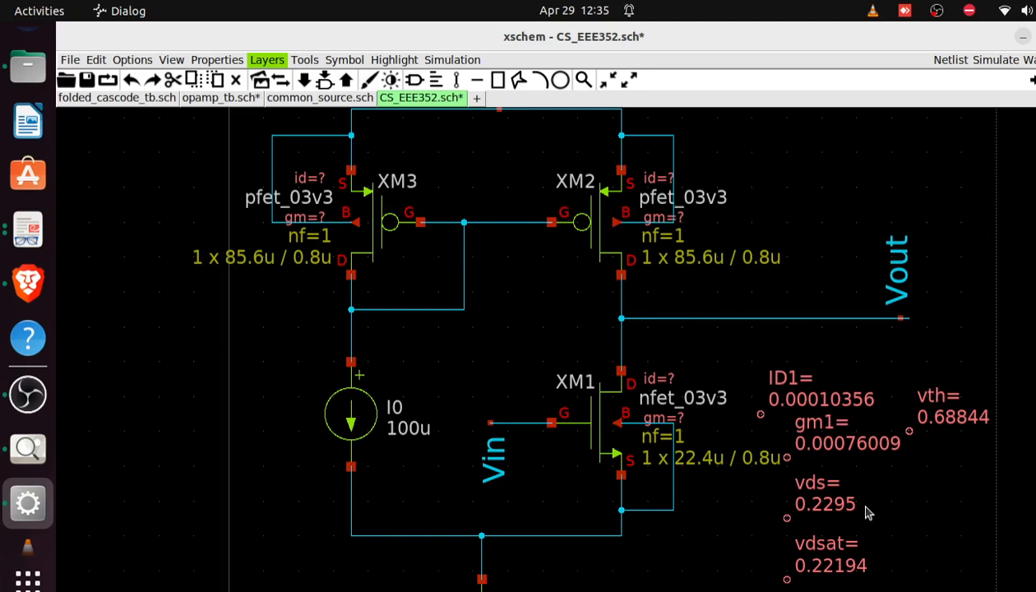
# - Copy the ID1 and gm1 annotations to the space beside transistor XM2, one below the other
pyautogui.click(794, 392)
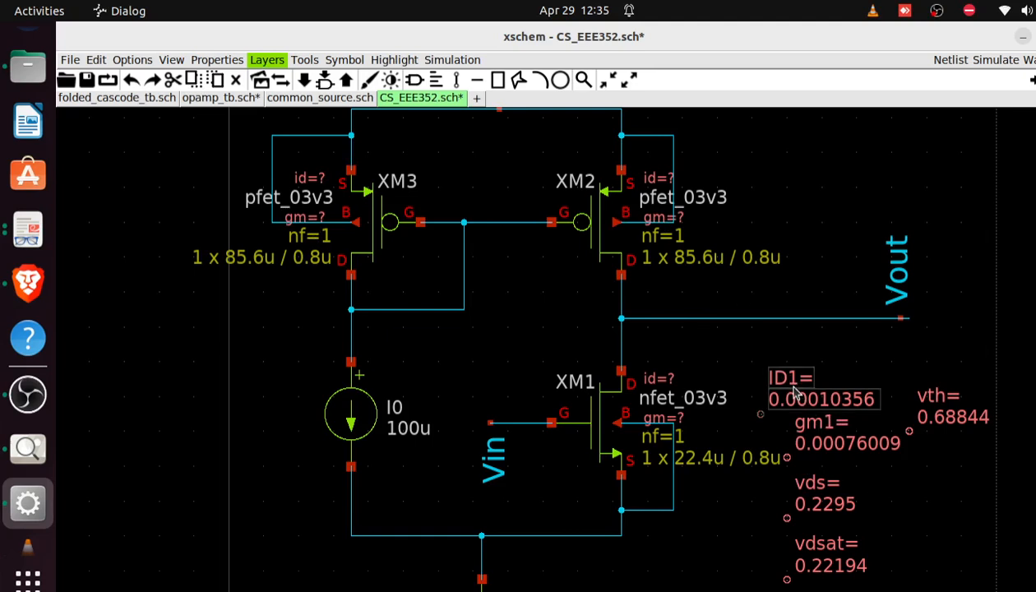
pyautogui.press('c')
pyautogui.click(774, 132)
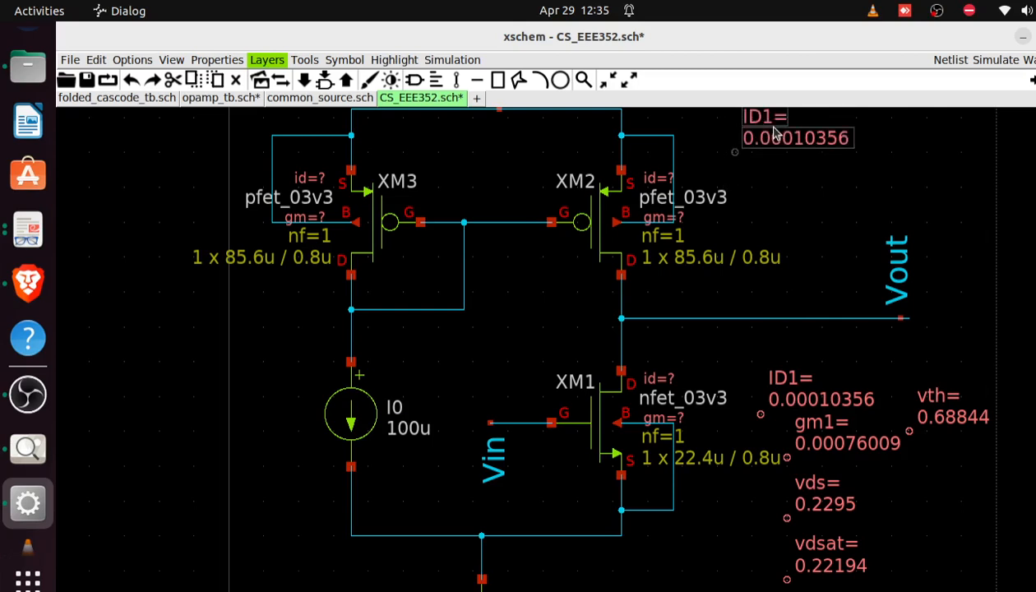
pyautogui.click(810, 433)
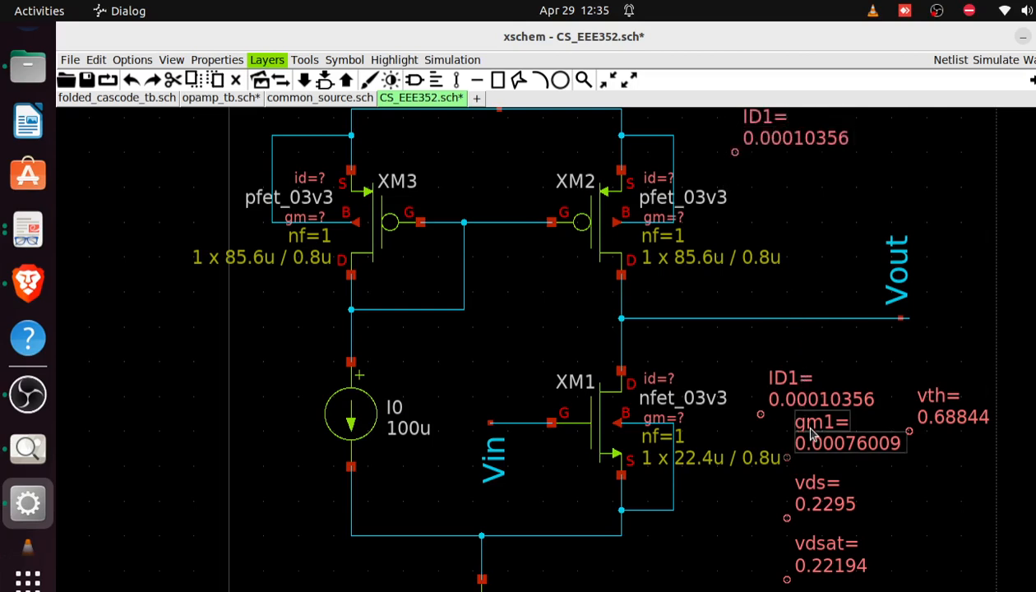
pyautogui.press('c')
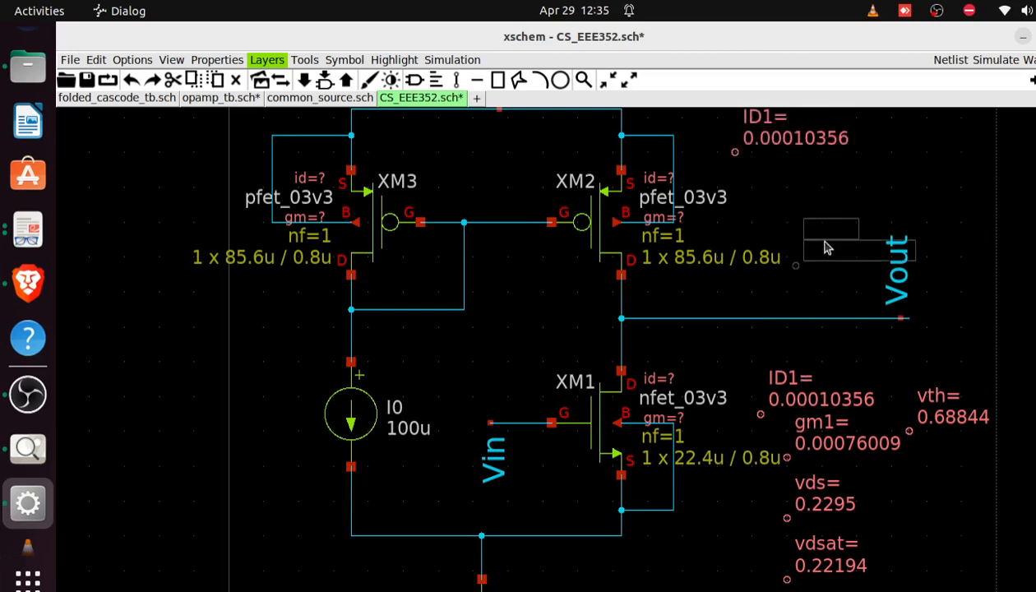
pyautogui.click(780, 210)
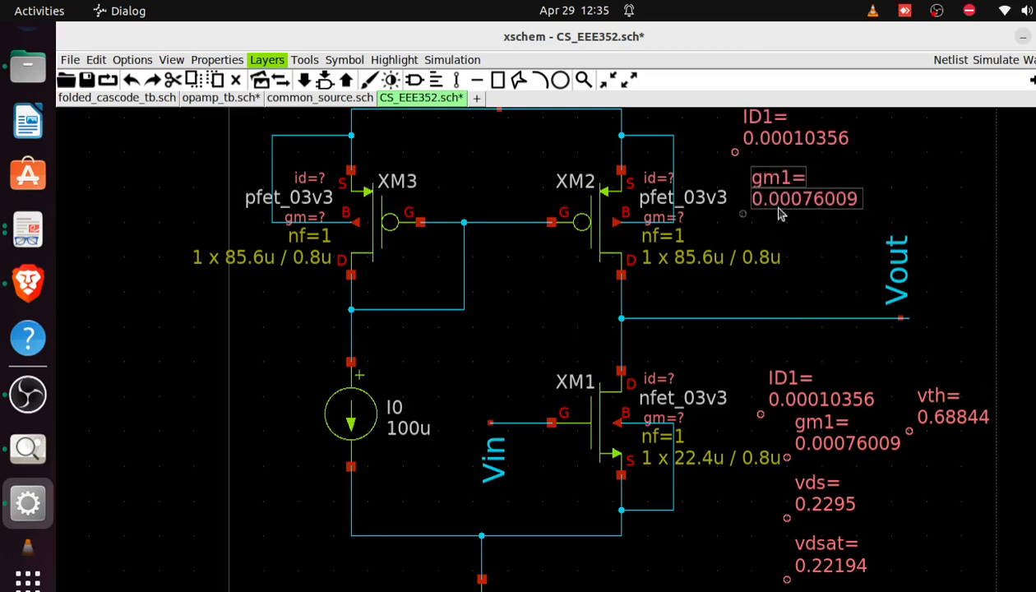
# - Copy the vds and vdsat annotations to the right of the ID1 and gm1 copies beside XM2
pyautogui.click(825, 492)
pyautogui.press('c')
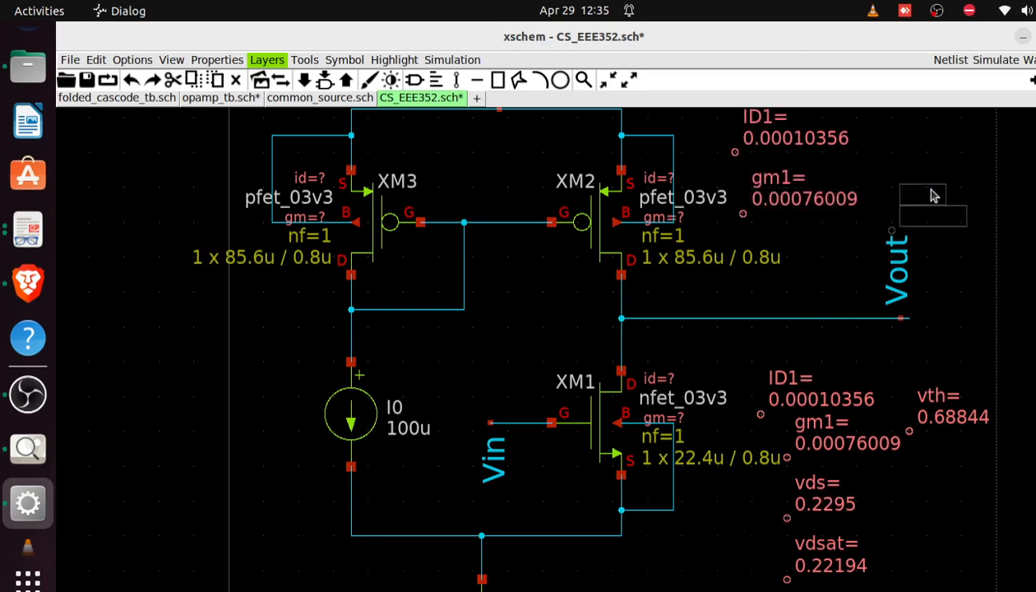
pyautogui.click(907, 120)
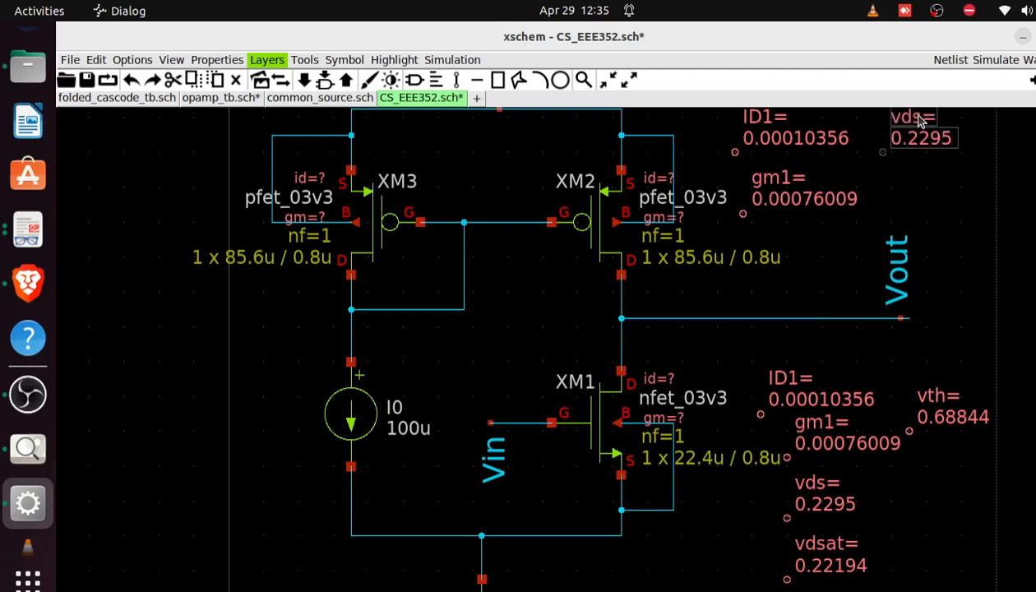
pyautogui.click(825, 556)
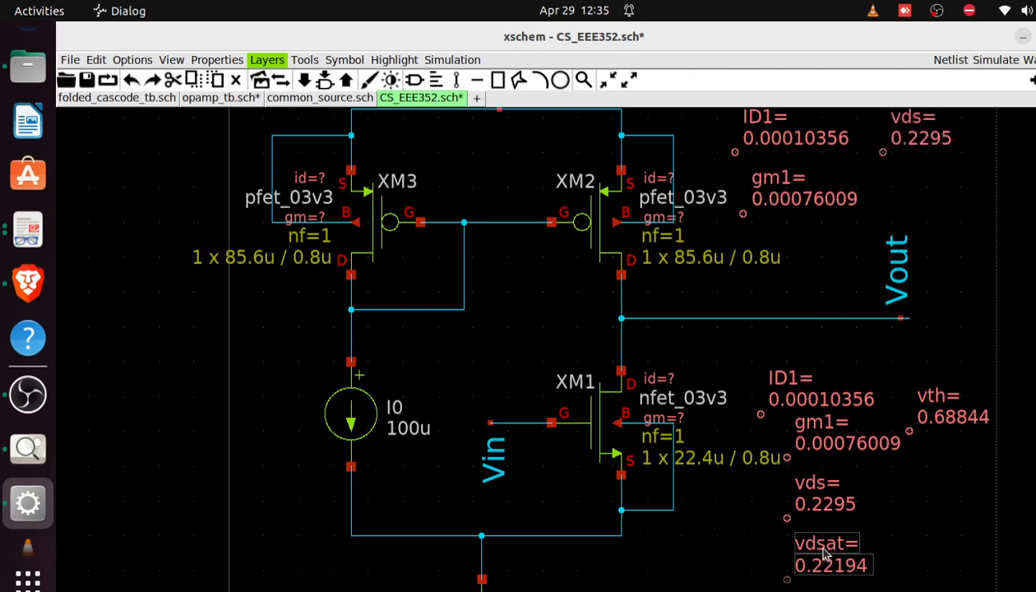
pyautogui.press('c')
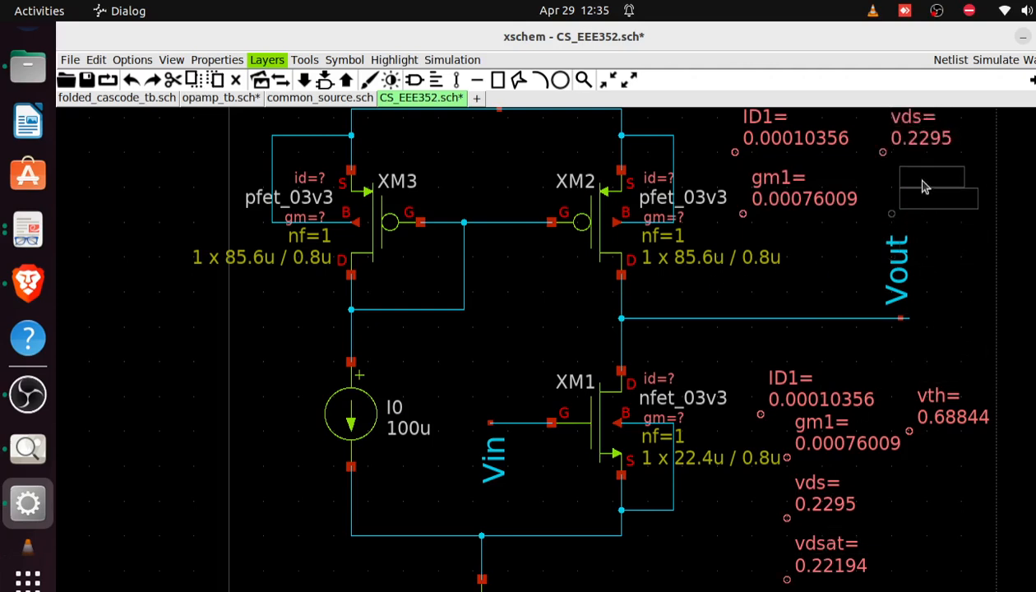
pyautogui.click(923, 185)
pyautogui.press('c')
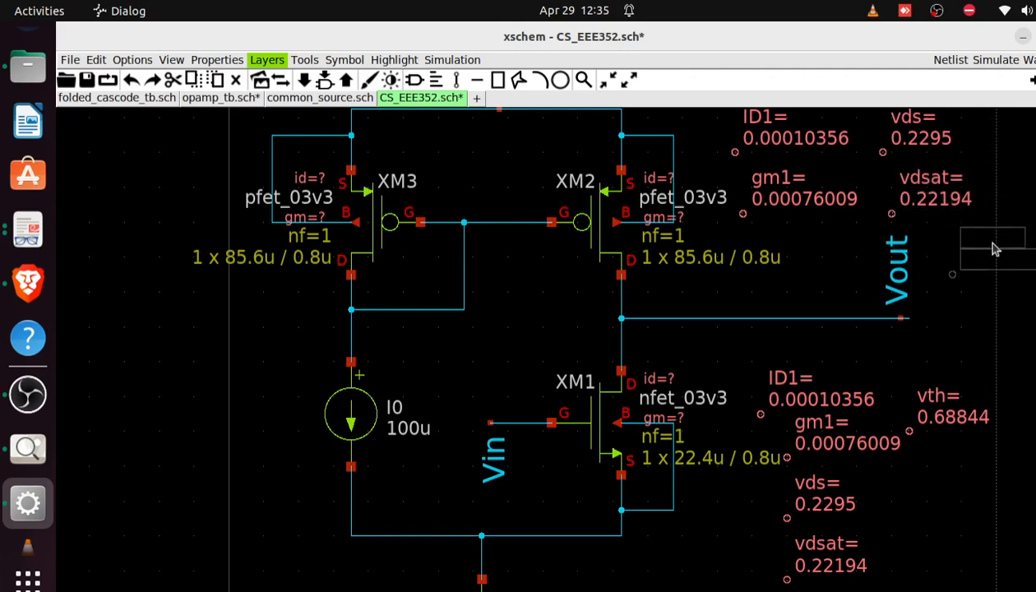
pyautogui.click(994, 260)
pyautogui.press('Delete')
# - Copy the vth annotation to the right of the vds copy in the XM2 annotation group
pyautogui.click(946, 407)
pyautogui.press('c')
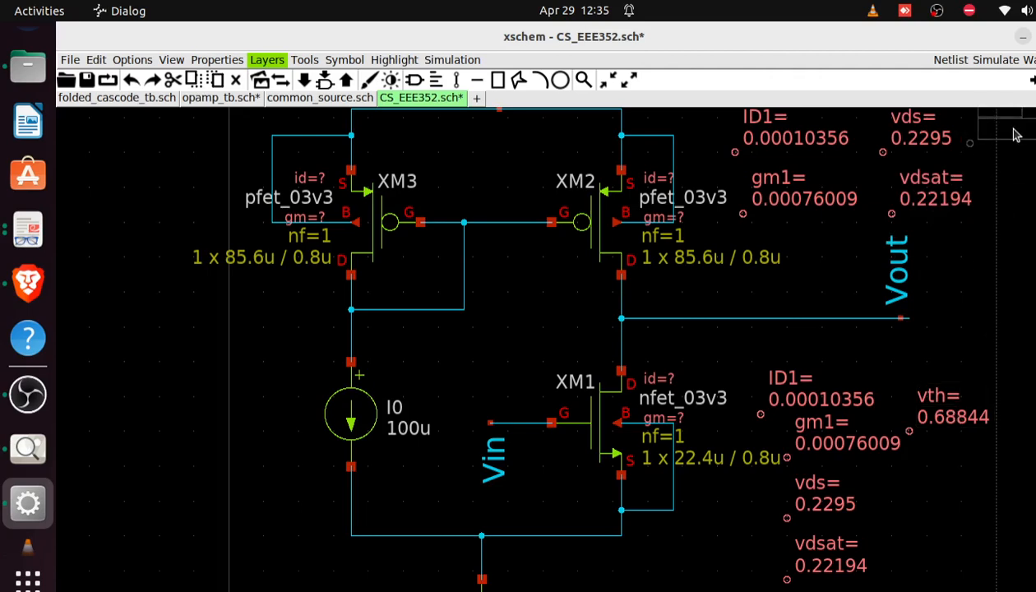
pyautogui.click(1008, 124)
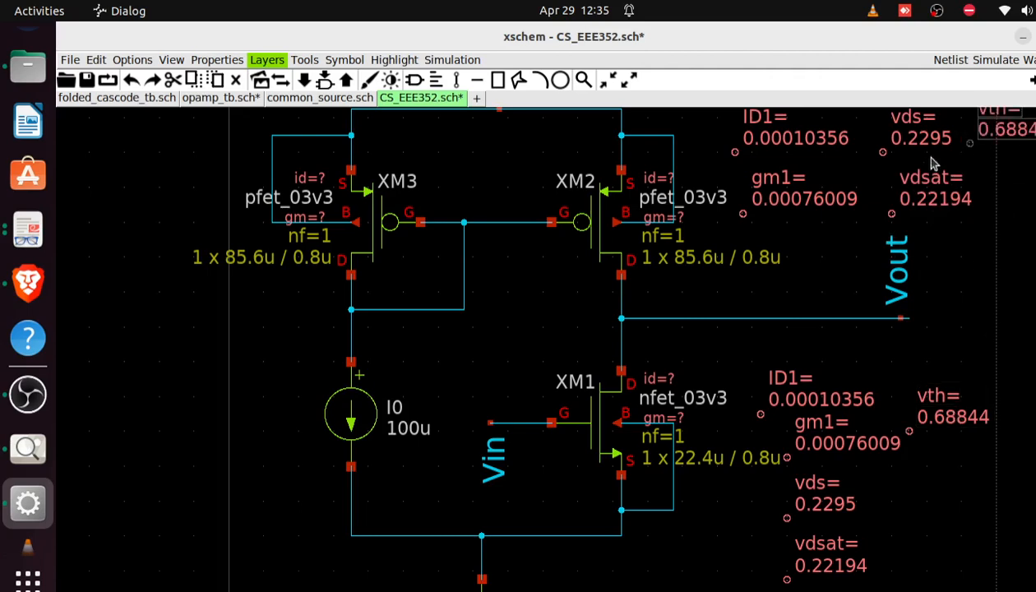
# - Change the ID1 copy beside XM2 to node i(@m.XM2.m0[id]) with description "ID2=", and apply the properties
pyautogui.click(771, 140)
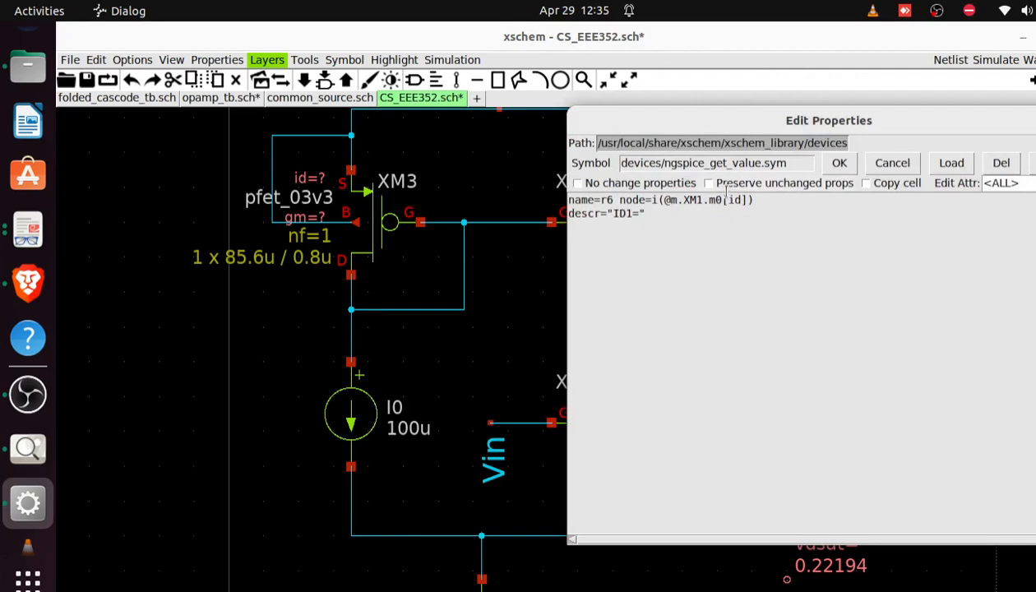
pyautogui.write('1')
pyautogui.press('BackSpace')
pyautogui.write('2')
pyautogui.click(628, 213)
pyautogui.press('BackSpace')
pyautogui.write('2')
pyautogui.click(840, 163)
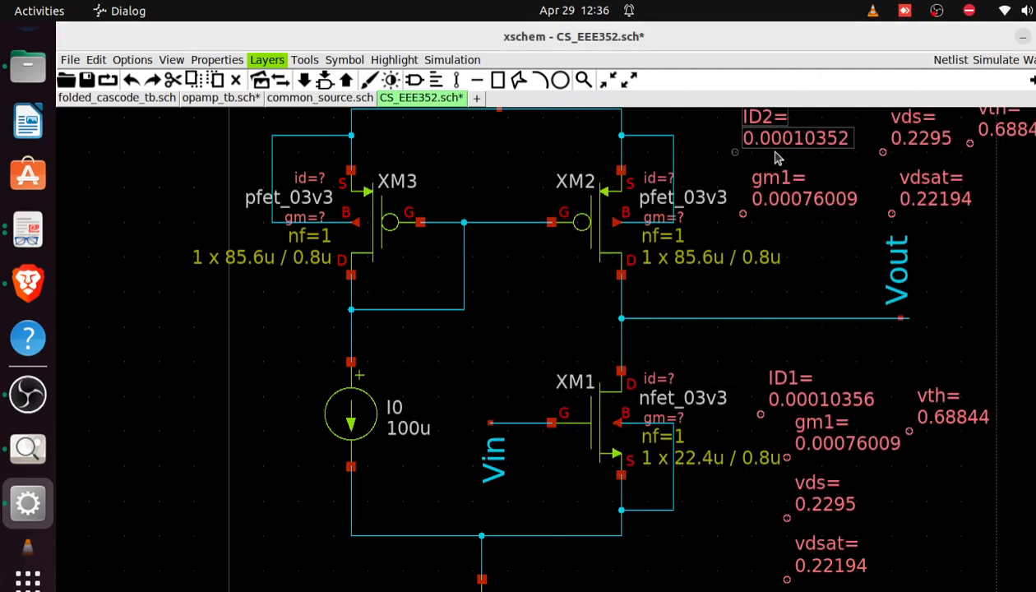
# - Change the gm1 copy beside XM2 to node @m.XM2.m0[gm] with description "gm2=", and apply the properties
pyautogui.doubleClick(777, 201)
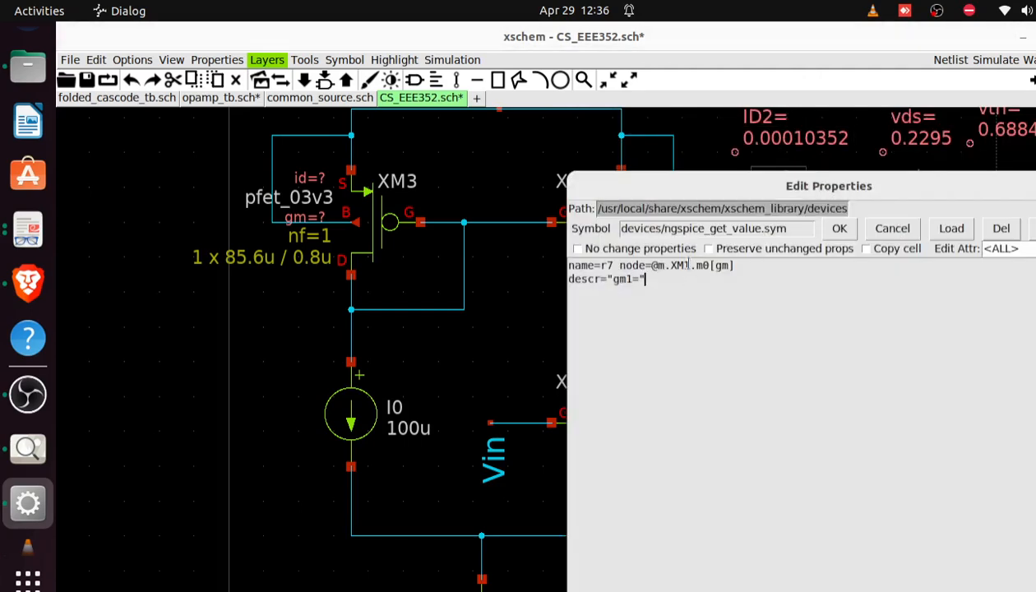
pyautogui.click(690, 265)
pyautogui.press('BackSpace')
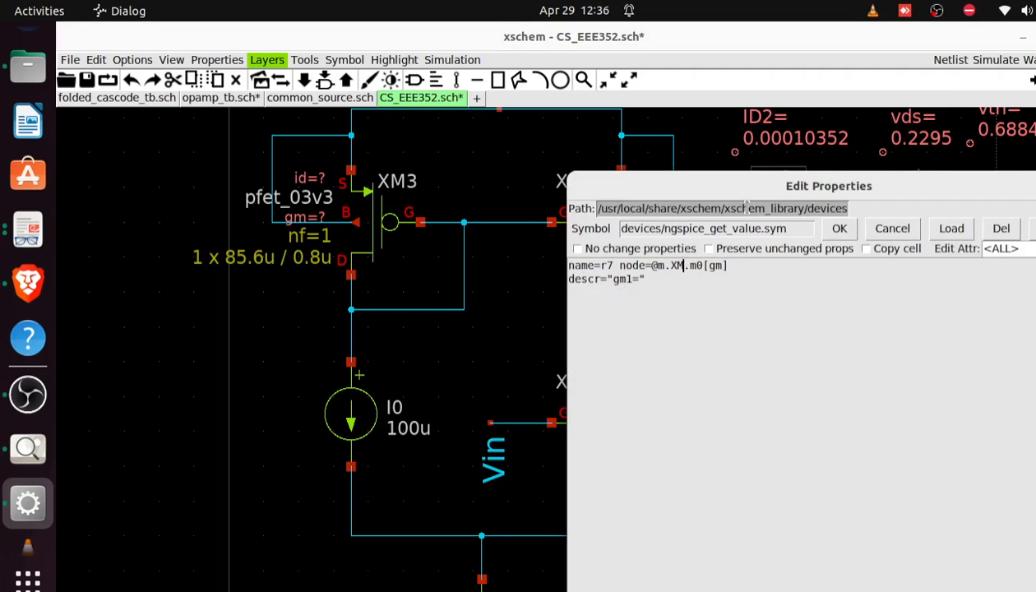
pyautogui.write('2')
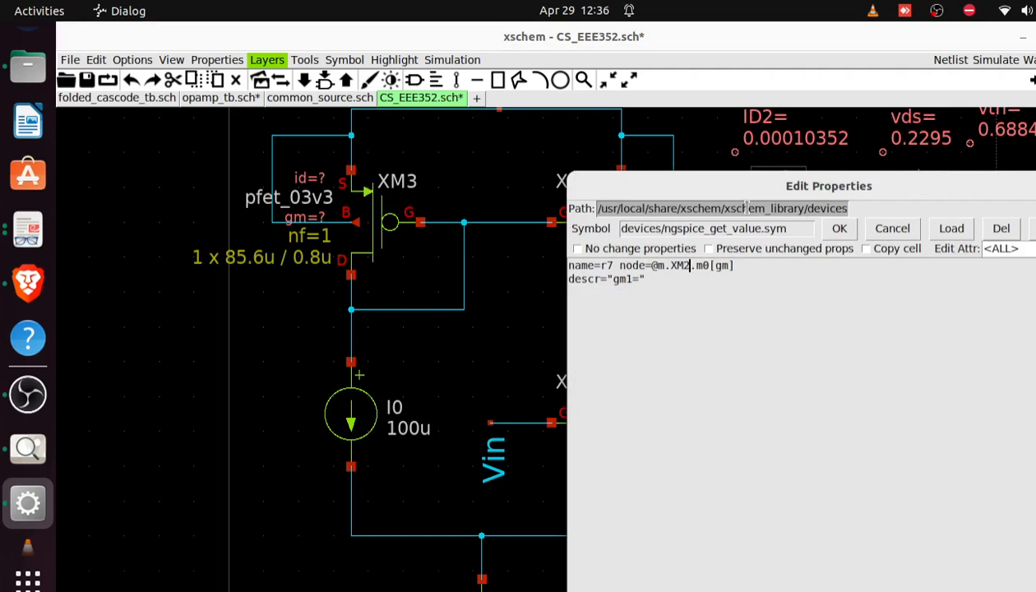
pyautogui.click(630, 279)
pyautogui.write('2')
pyautogui.click(839, 229)
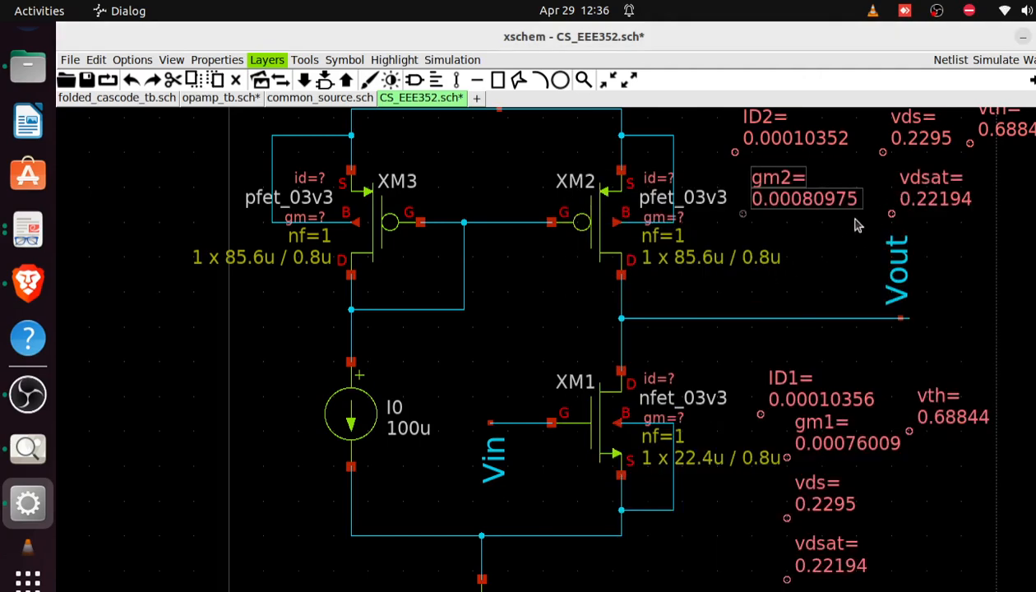
pyautogui.click(28, 395)
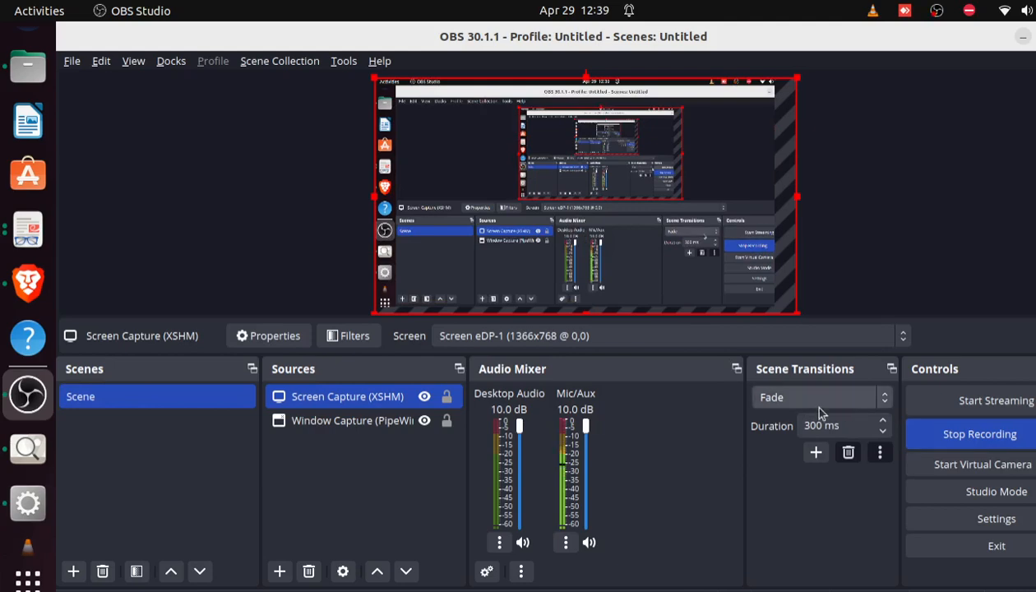
pyautogui.click(1023, 36)
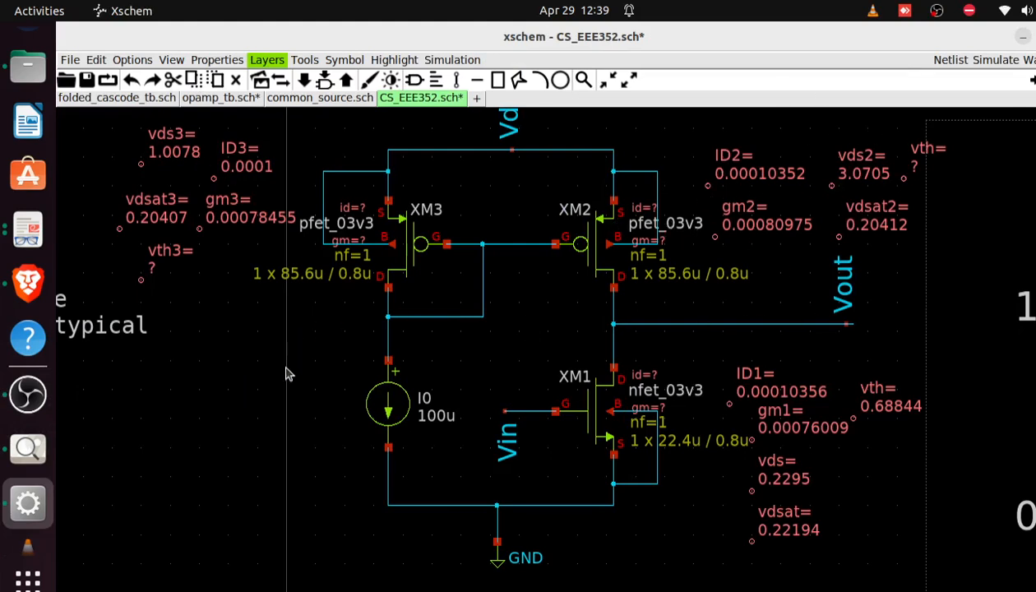
# - Save the CS_EEE352.sch schematic and confirm the save
pyautogui.hotkey('ctrl', 'z')
pyautogui.hotkey('ctrl', 'z')
pyautogui.hotkey('ctrl', 'z')
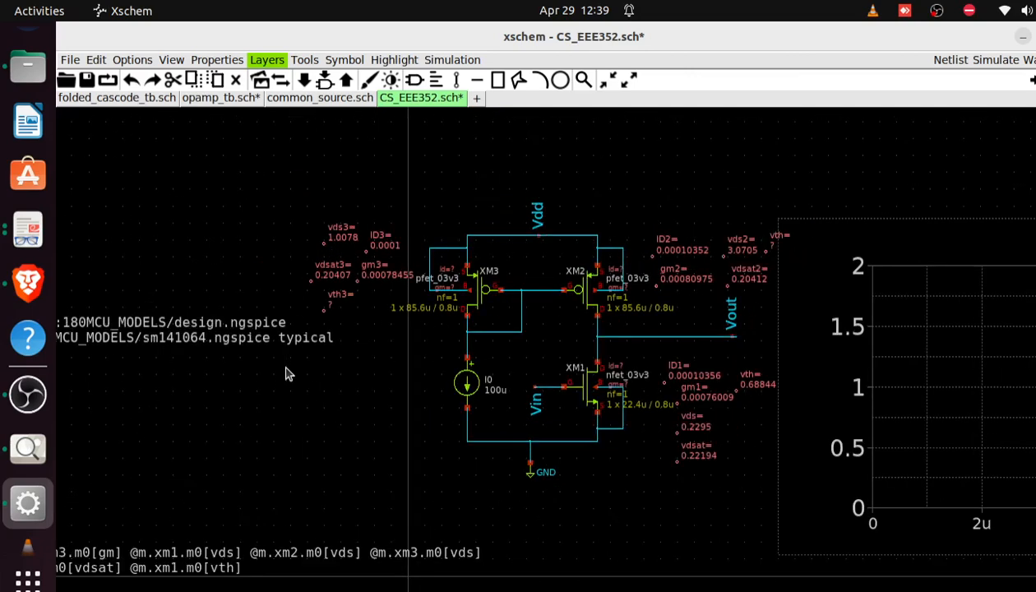
pyautogui.hotkey('ctrl', 'z')
pyautogui.hotkey('ctrl', 'z')
pyautogui.hotkey('ctrl', 'z')
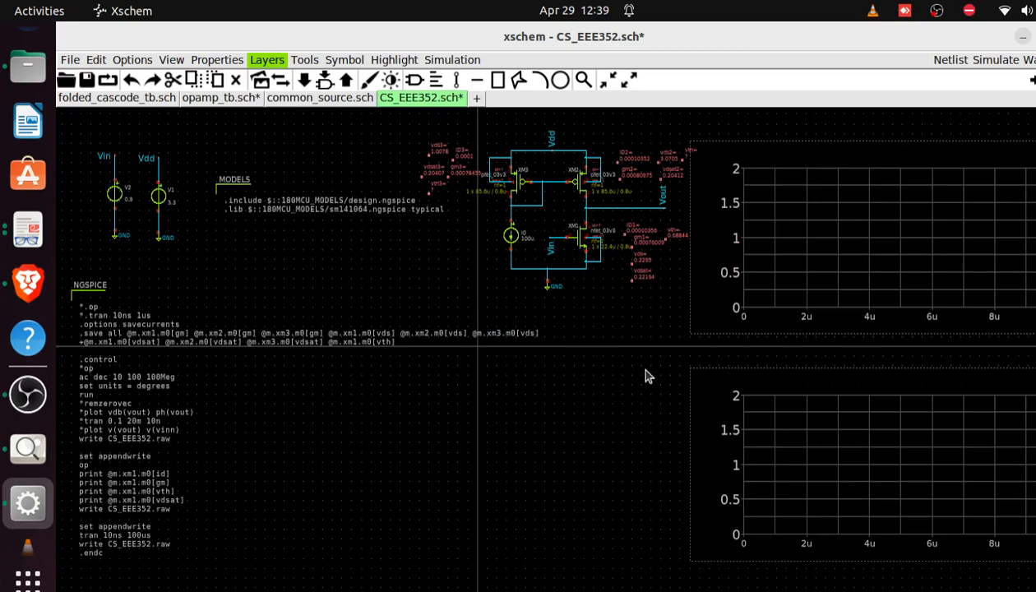
pyautogui.hotkey('ctrl', 's')
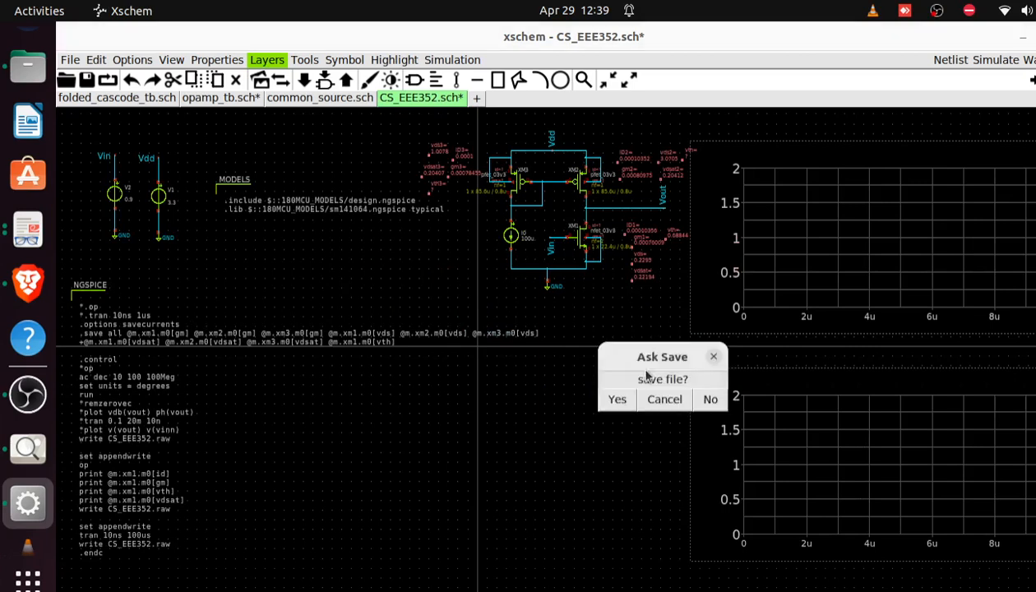
pyautogui.click(615, 398)
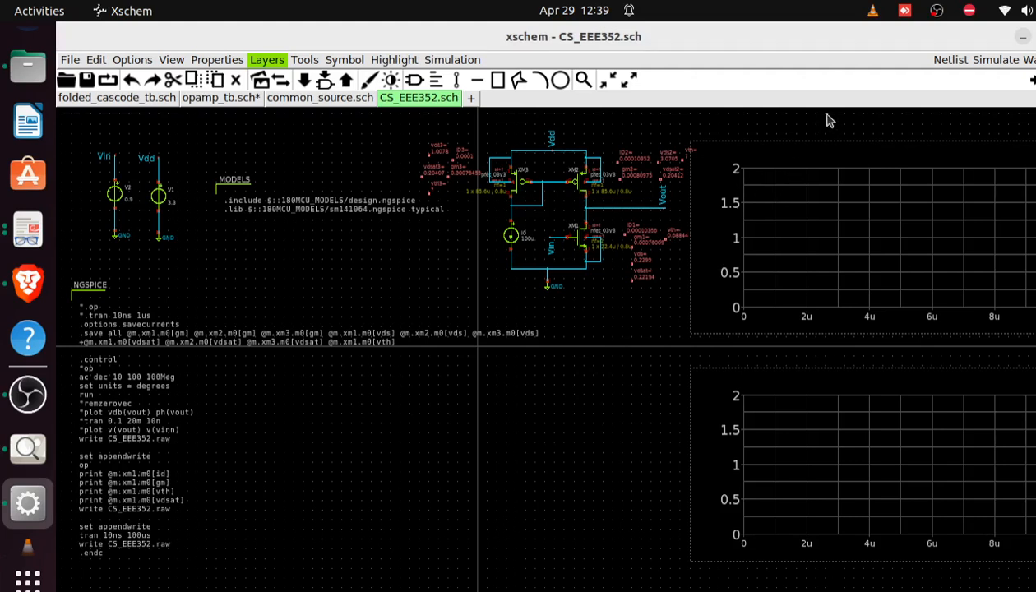
# - Generate the schematic's SPICE netlist and look through the listing from beginning to end
pyautogui.click(950, 61)
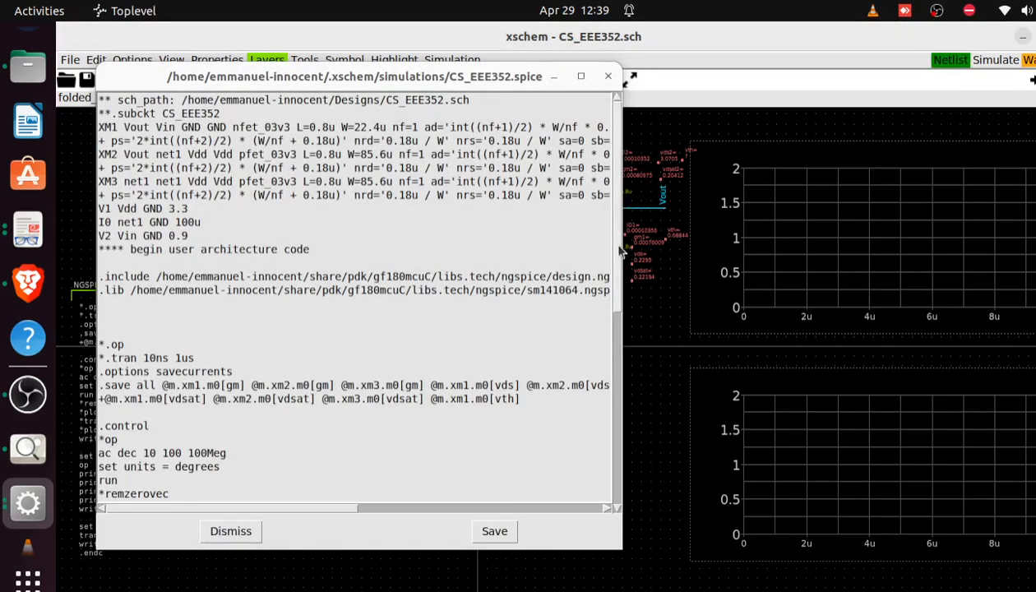
pyautogui.scroll(-9, 590, 463)
pyautogui.scroll(10, 583, 493)
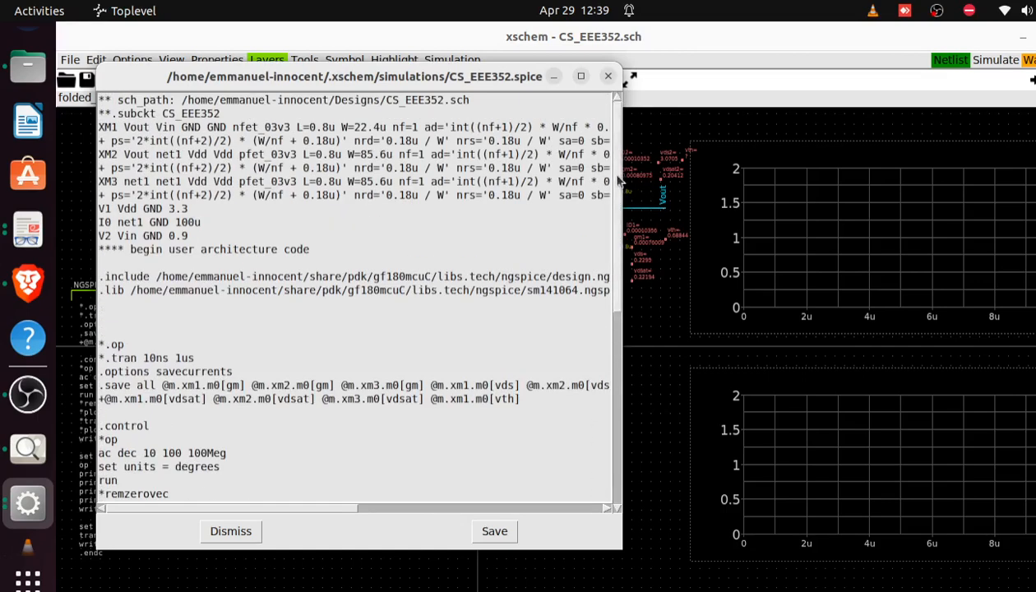
# - Save the generated CS_EEE352.spice netlist from its listing
pyautogui.moveTo(612, 188); pyautogui.dragTo(523, 543)
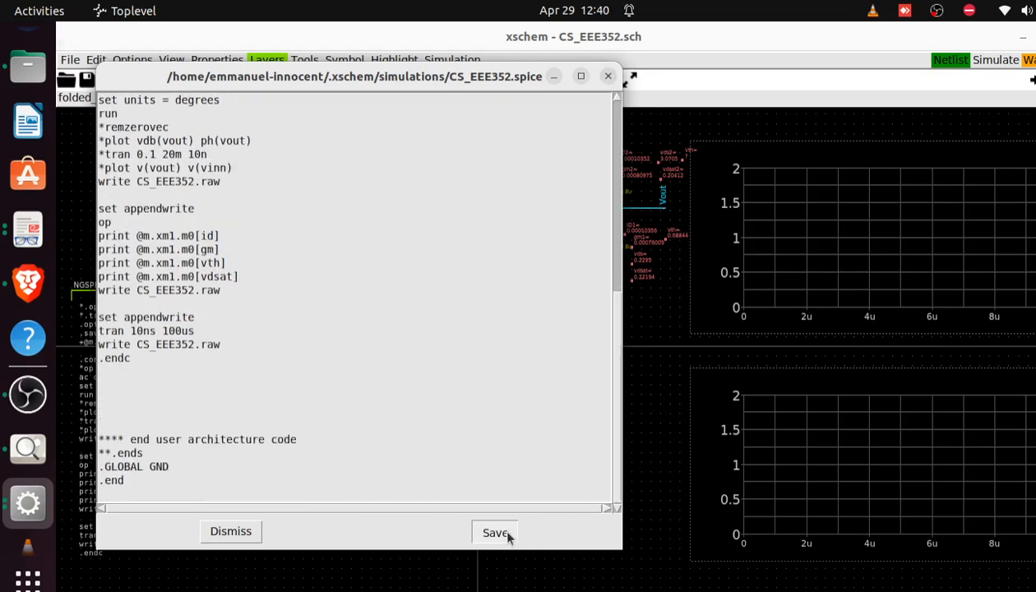
pyautogui.click(507, 536)
pyautogui.click(462, 63)
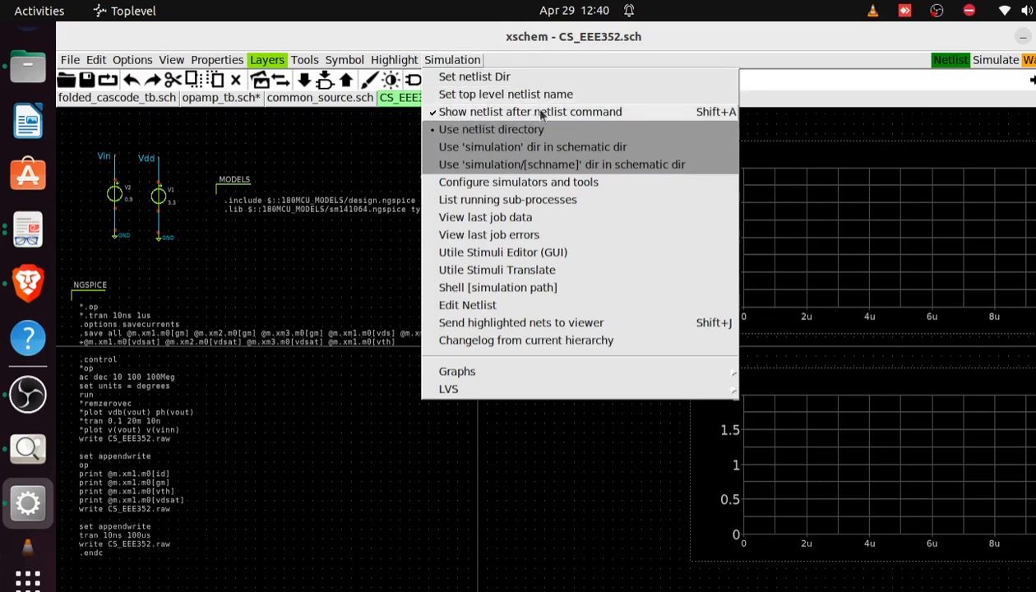
pyautogui.click(798, 111)
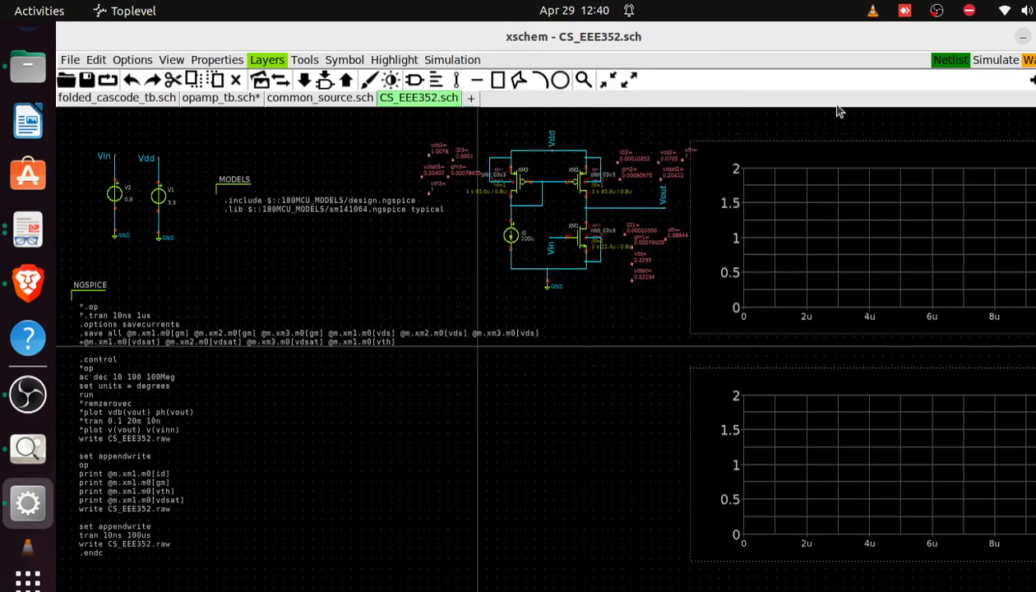
# - Simulate the circuit and load the operating-point results from CS_EEE352.raw to annotate the schematic
pyautogui.click(996, 63)
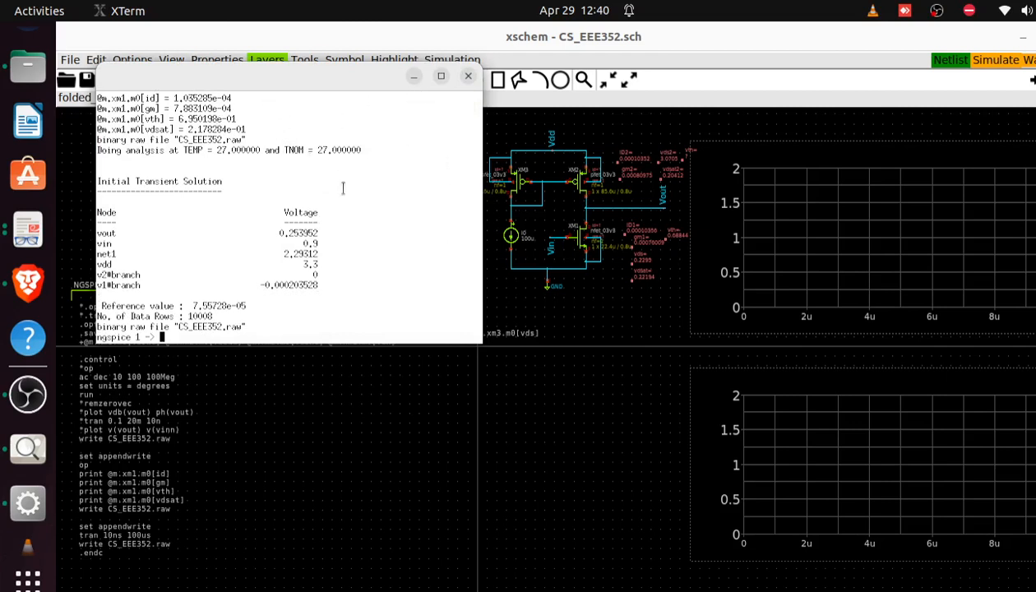
pyautogui.click(468, 79)
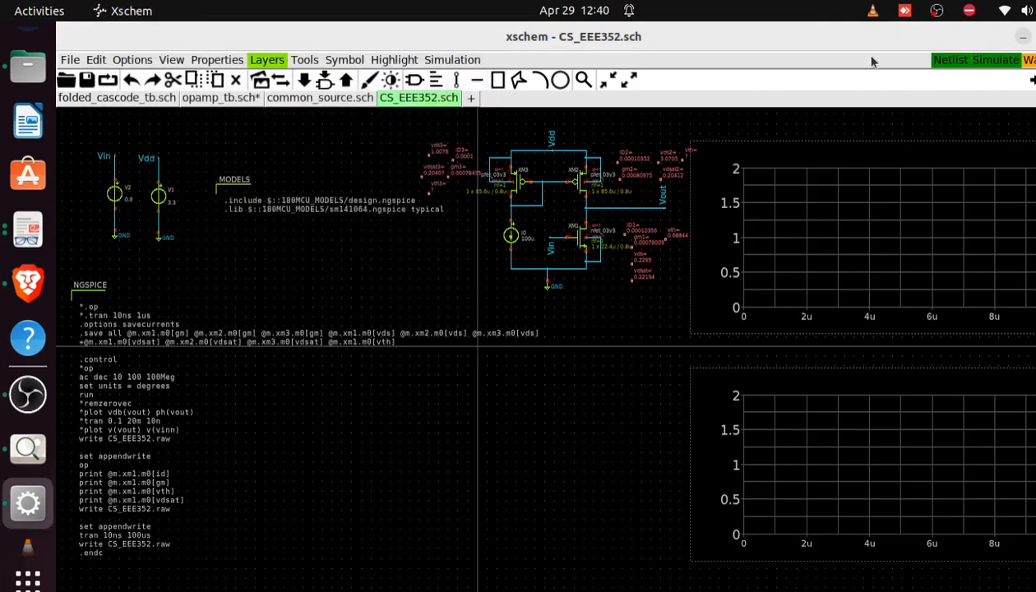
pyautogui.click(1029, 61)
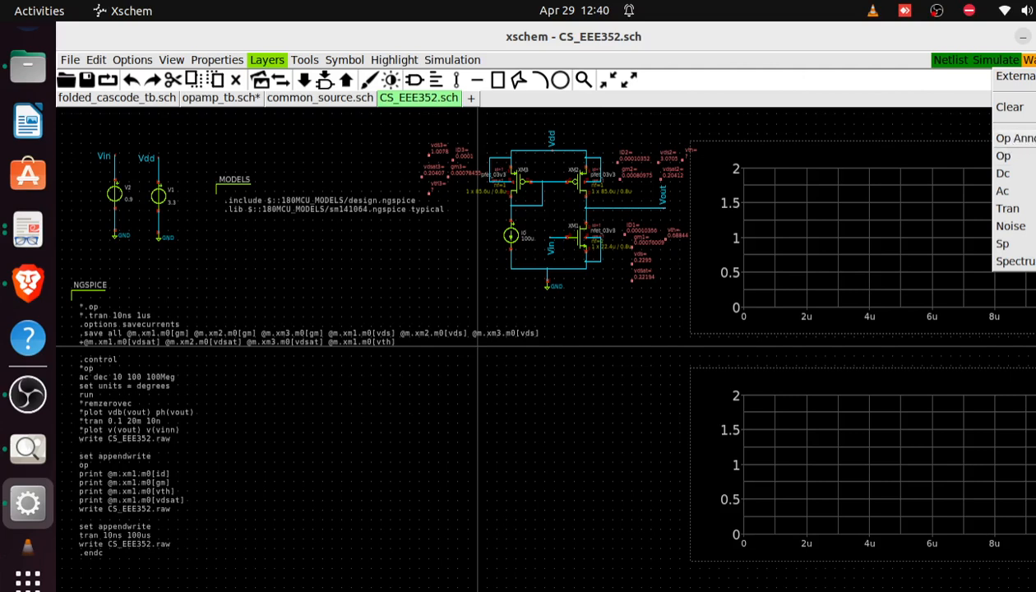
pyautogui.click(1016, 190)
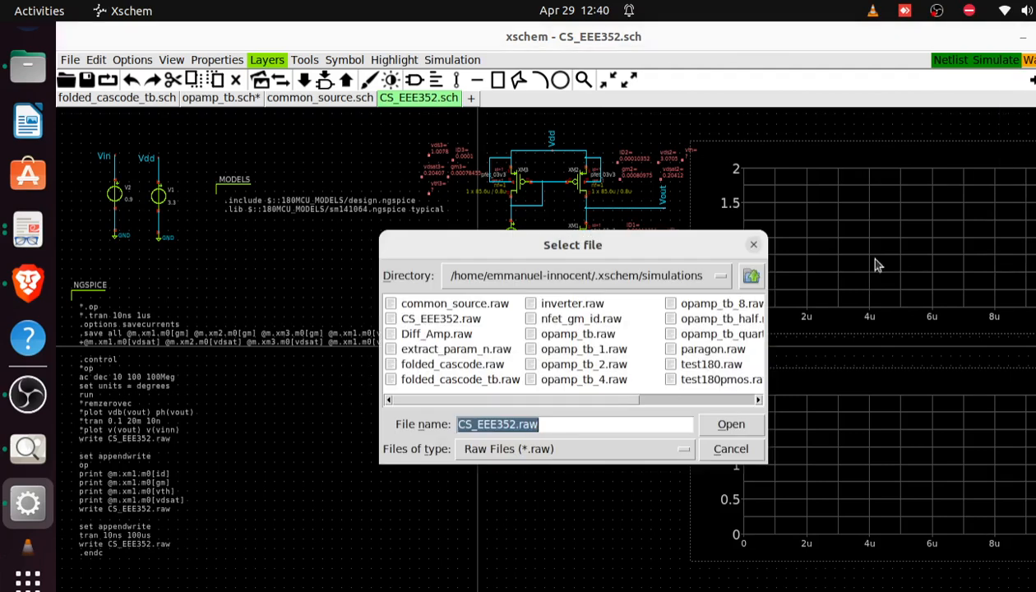
pyautogui.click(727, 426)
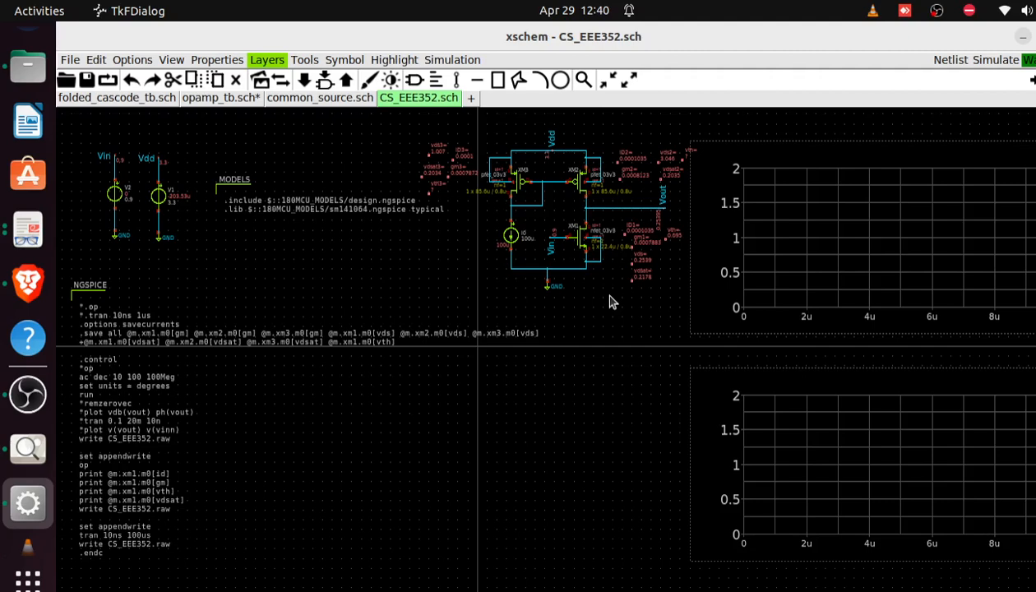
# - Examine the operating-point values annotated beside XM1, XM2 and XM3, and consult the textbook circuit and the handwritten design calculations for comparison
pyautogui.scroll(5, 610, 302)
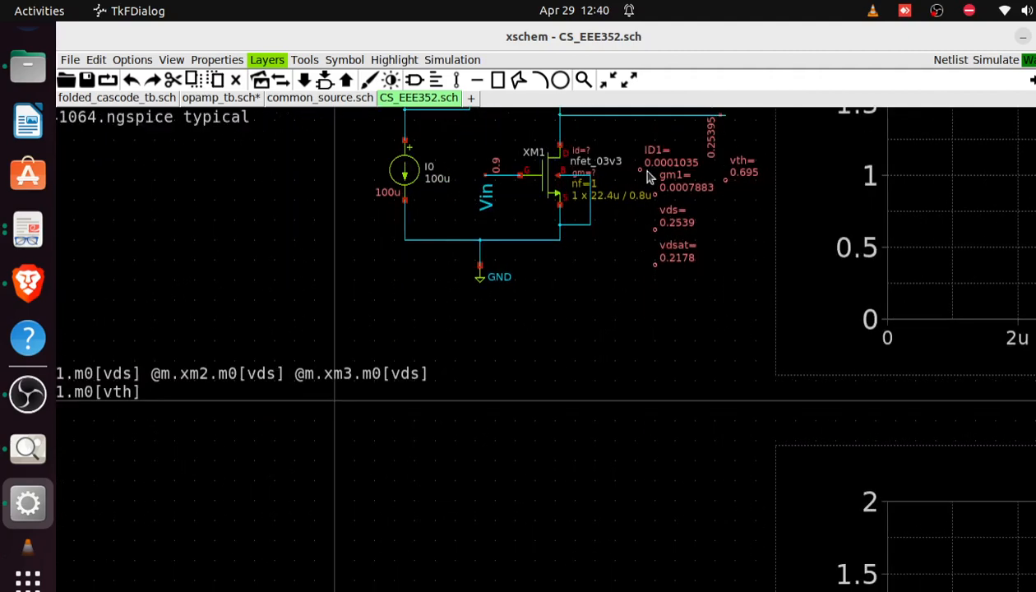
pyautogui.press('Up')
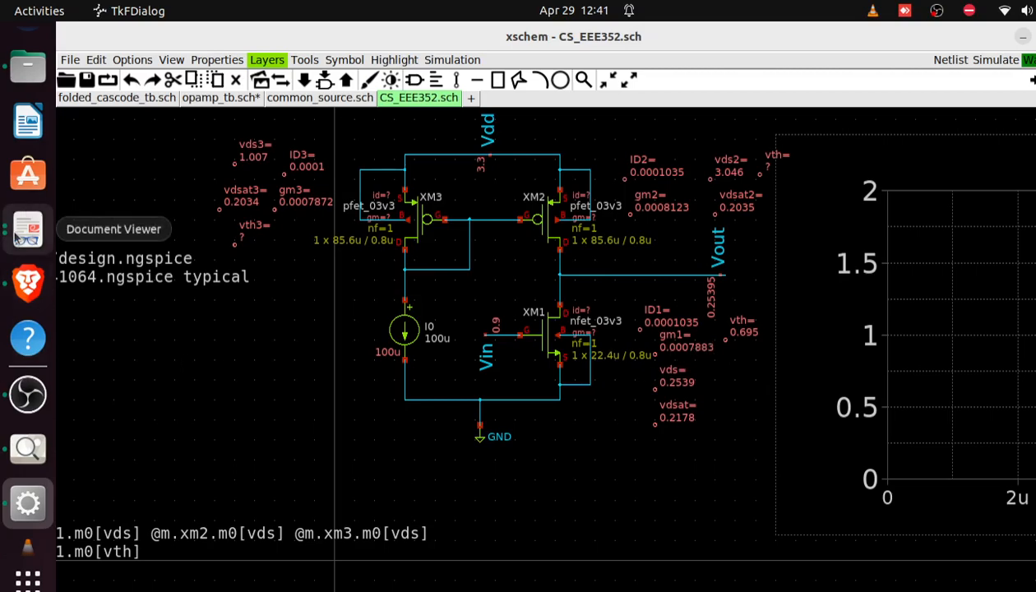
pyautogui.click(27, 231)
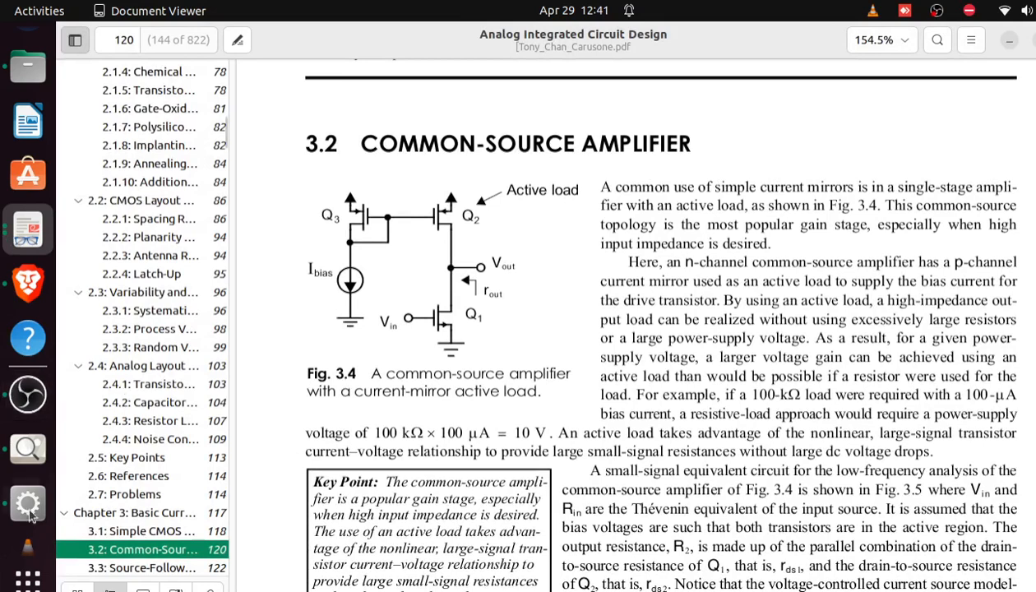
pyautogui.click(27, 448)
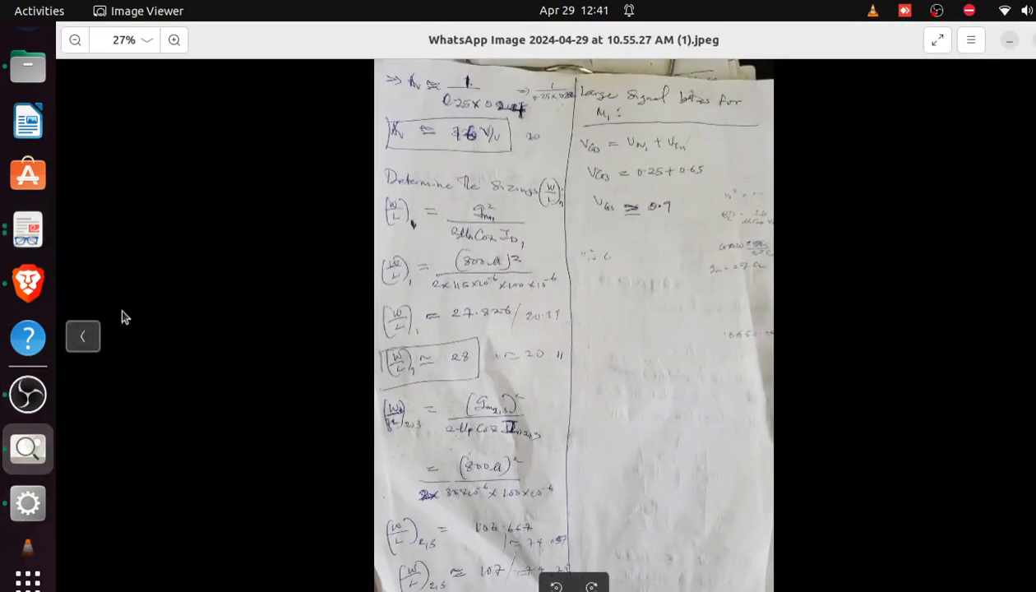
pyautogui.click(88, 336)
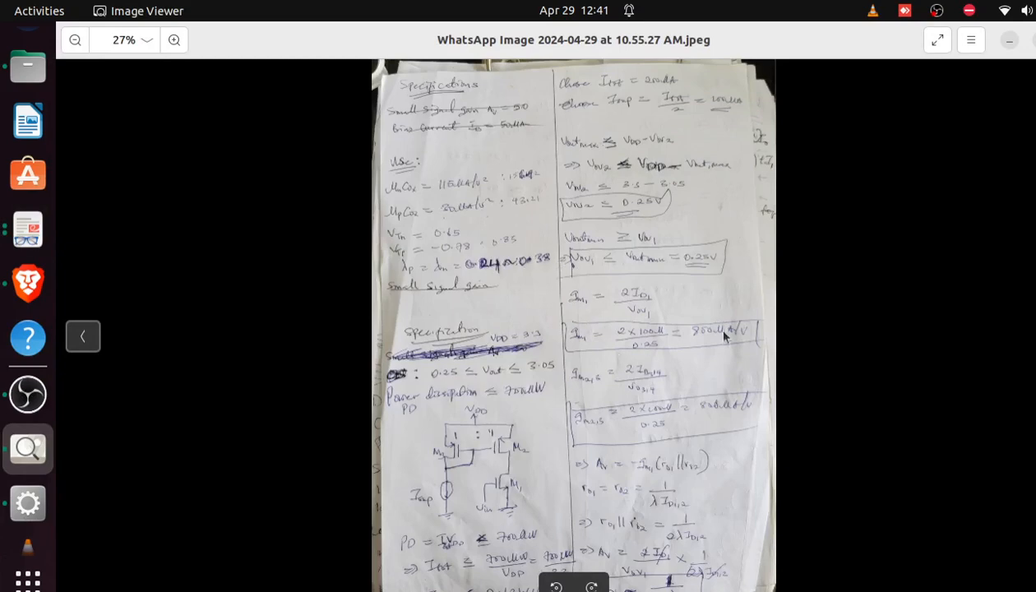
pyautogui.click(1007, 39)
pyautogui.click(1007, 41)
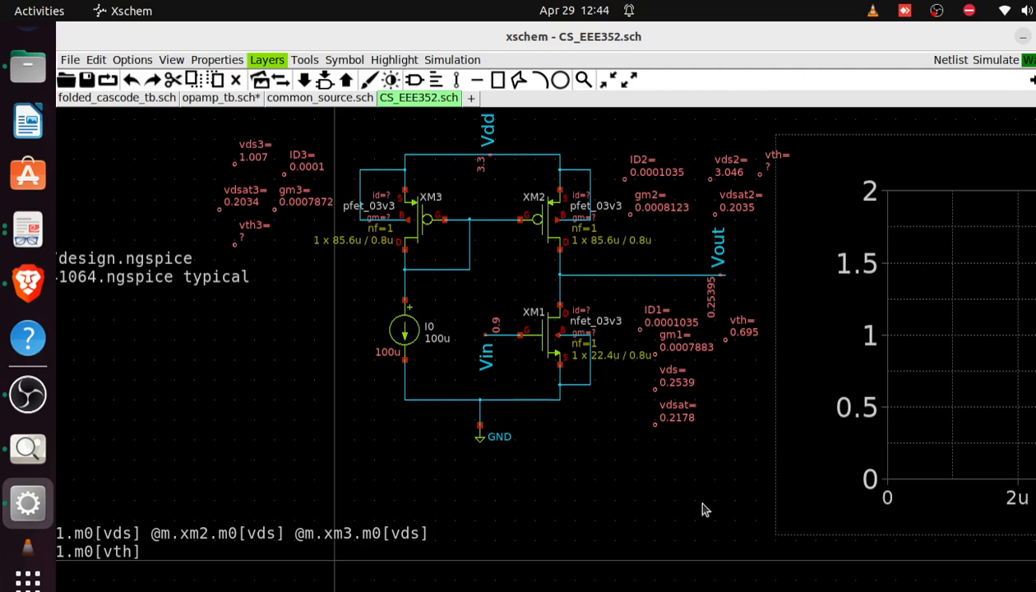
# - Load the AC analysis results from CS_EEE352.raw for plotting in the graphs
pyautogui.keyDown('shift'); pyautogui.hscroll(2, 742, 567); pyautogui.keyUp('shift')
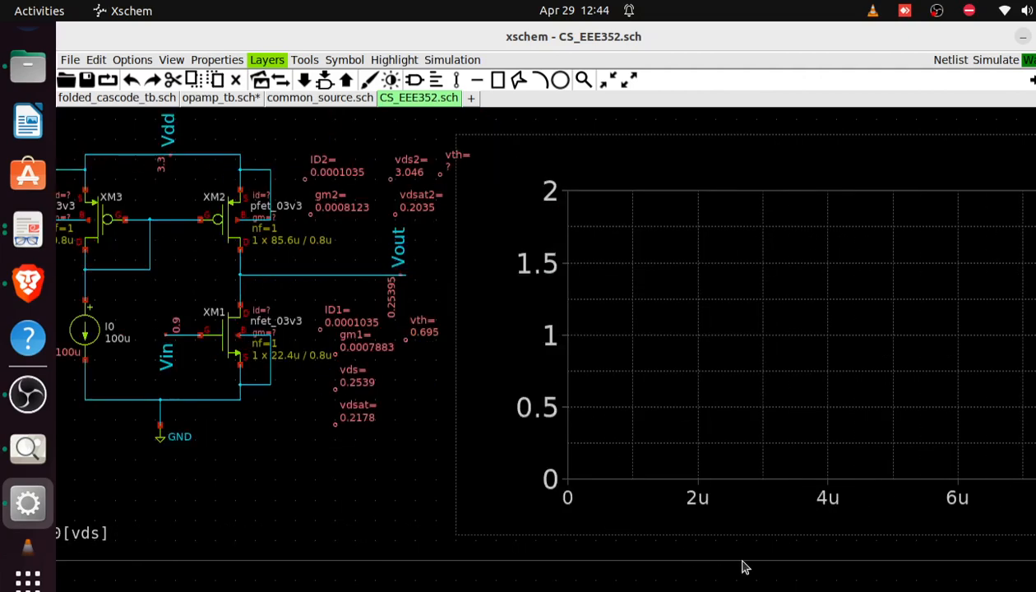
pyautogui.keyDown('shift'); pyautogui.hscroll(1, 743, 568); pyautogui.keyUp('shift')
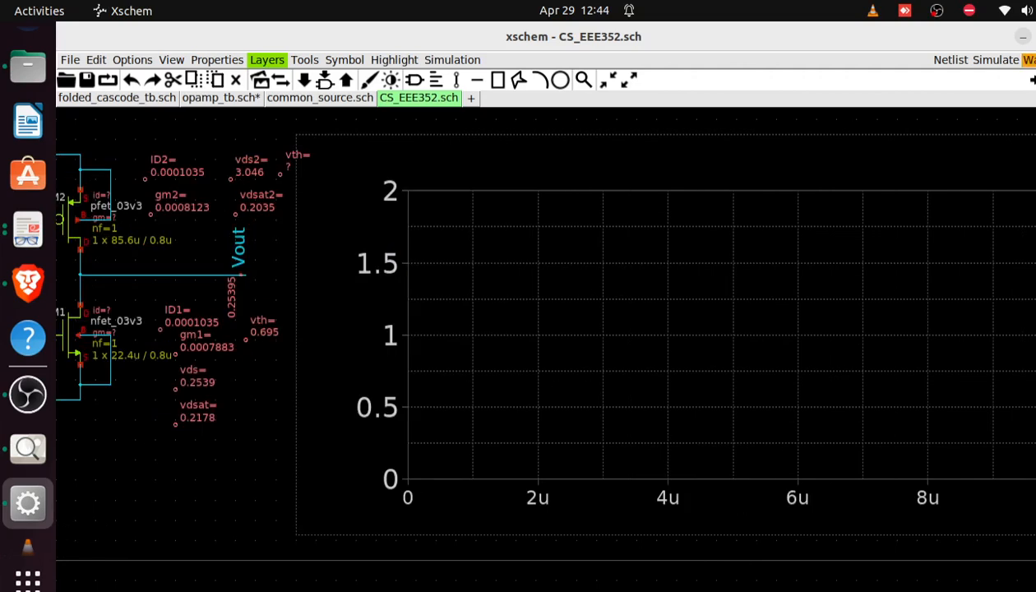
pyautogui.click(1029, 59)
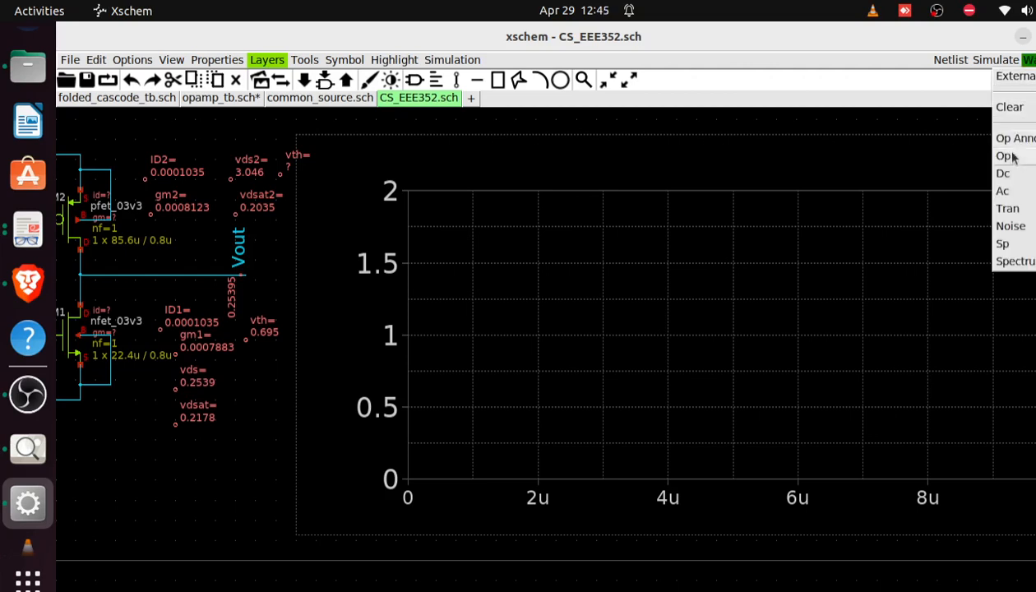
pyautogui.click(1010, 196)
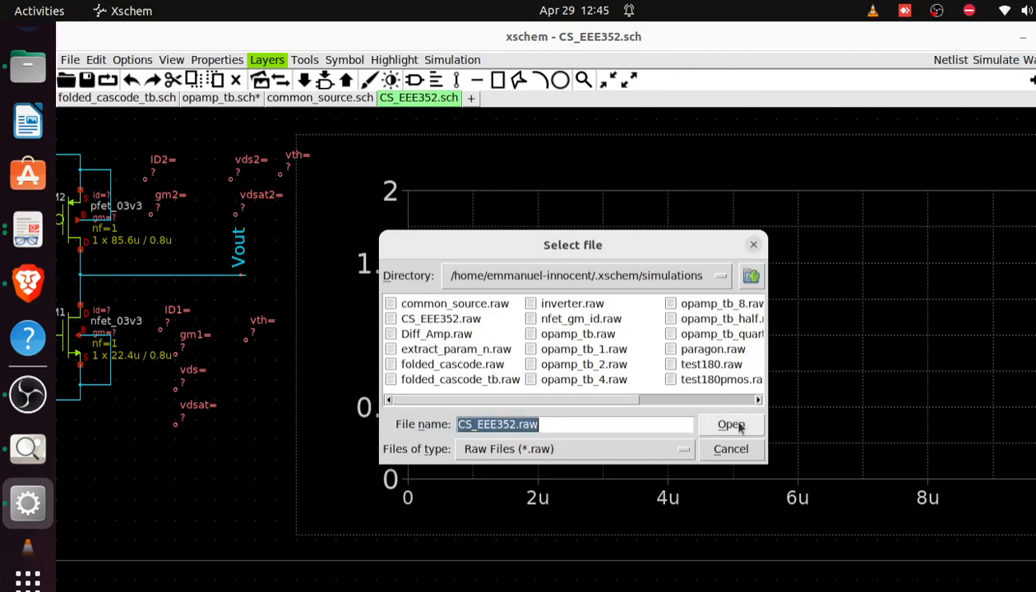
pyautogui.click(732, 425)
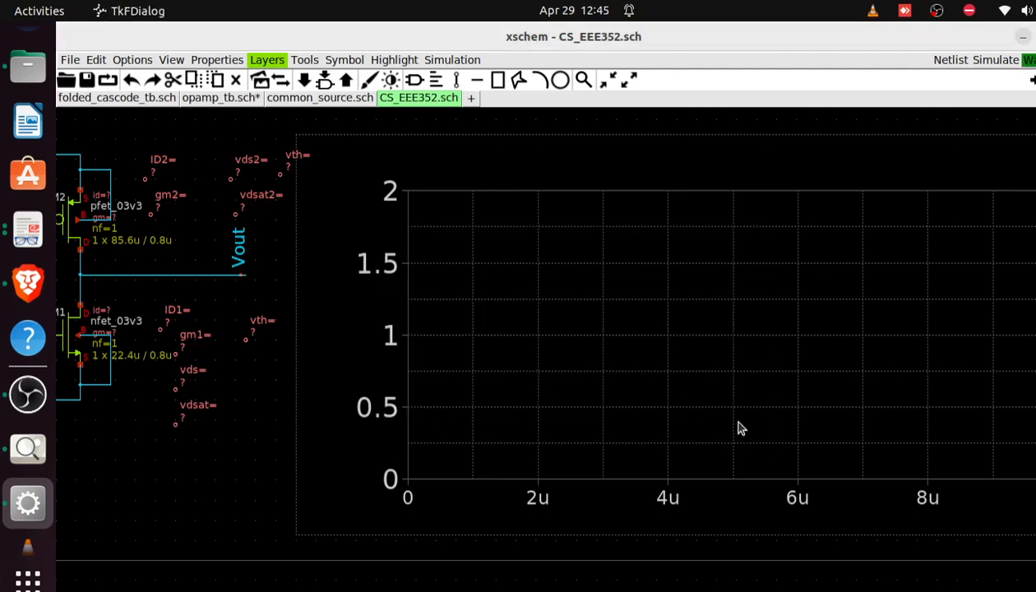
# - Fit the upper graph's X axis to the full frequency range of the AC data
pyautogui.doubleClick(492, 327)
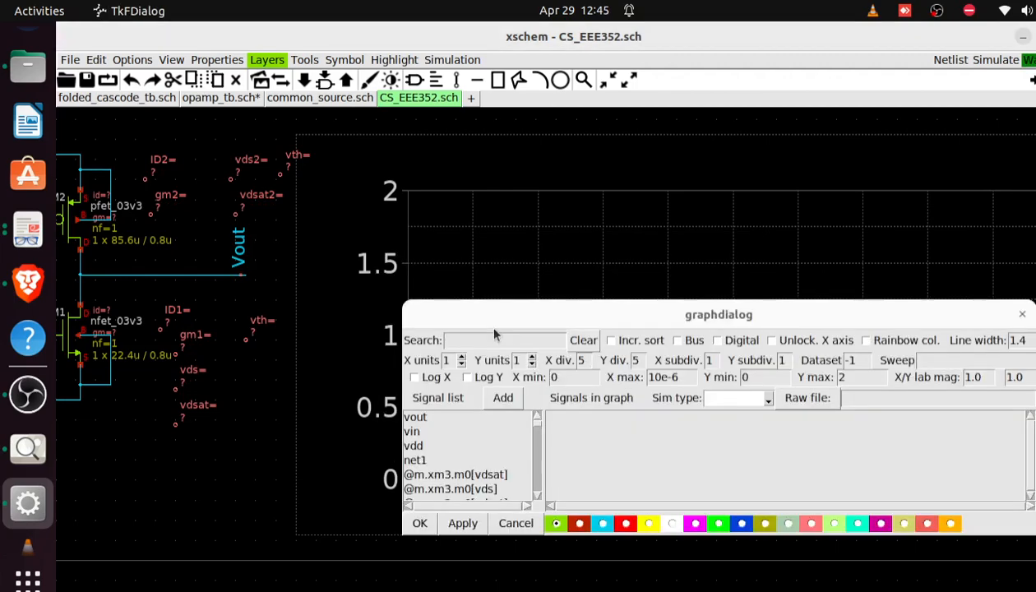
pyautogui.click(1023, 315)
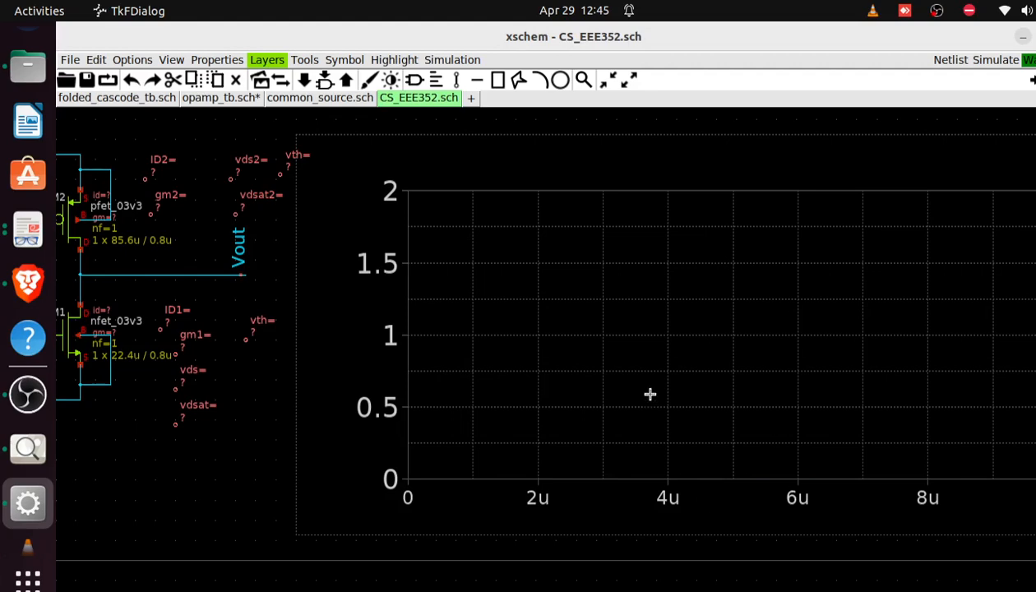
pyautogui.scroll(-3, 650, 394)
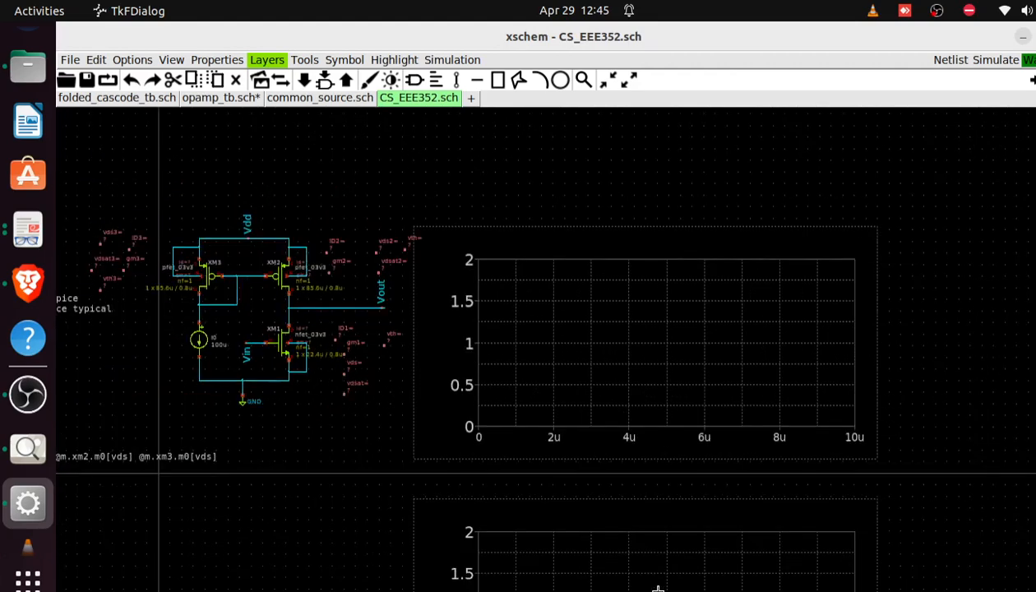
pyautogui.scroll(1, 658, 589)
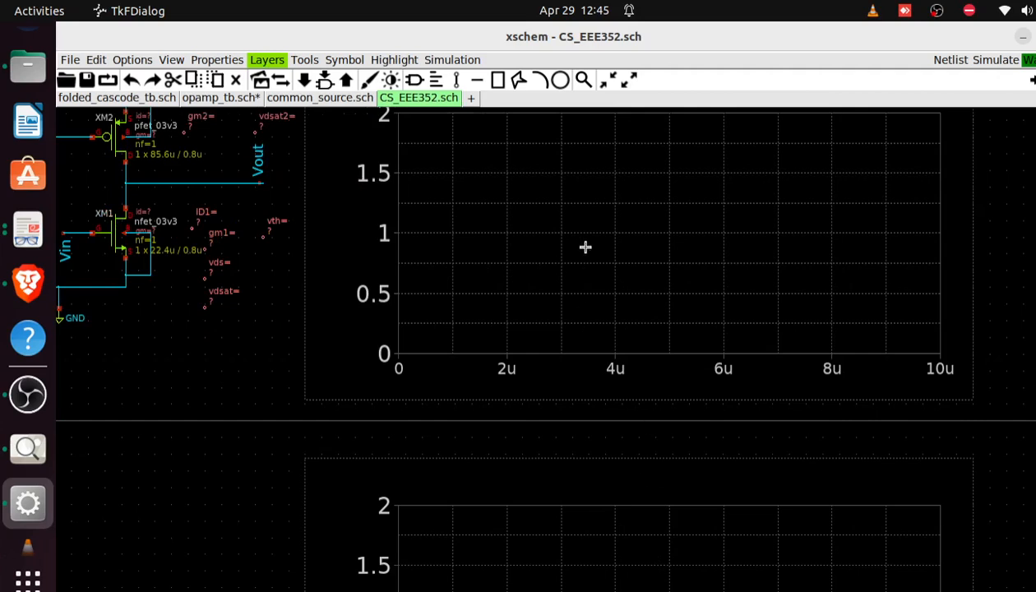
pyautogui.scroll(1, 622, 201)
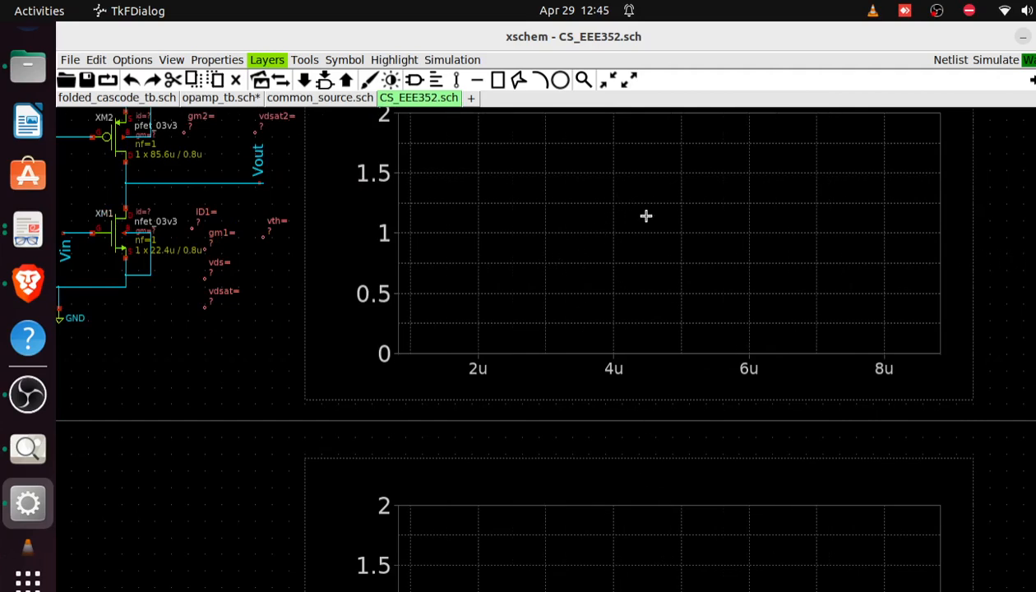
pyautogui.press('f')
pyautogui.press('Up')
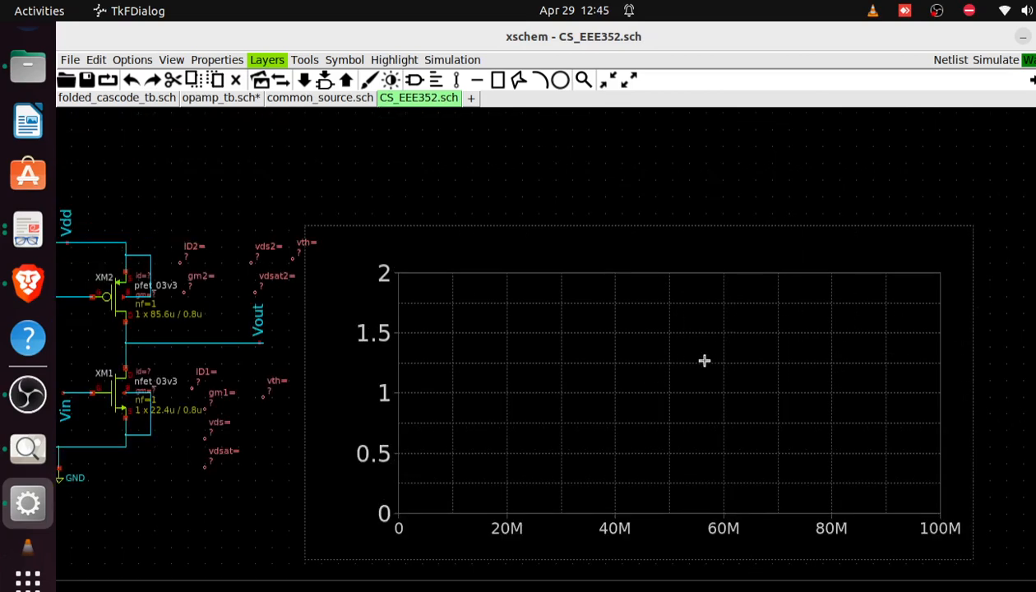
# - Add the vout signal to the upper graph and change its expression to "vout db20()"
pyautogui.doubleClick(641, 371)
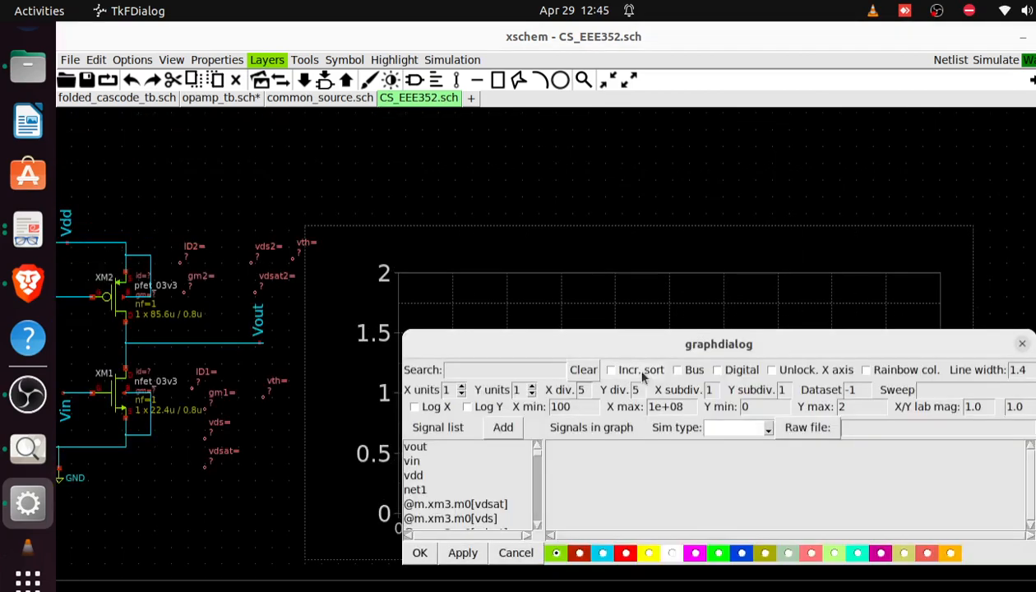
pyautogui.moveTo(584, 275); pyautogui.dragTo(575, 138)
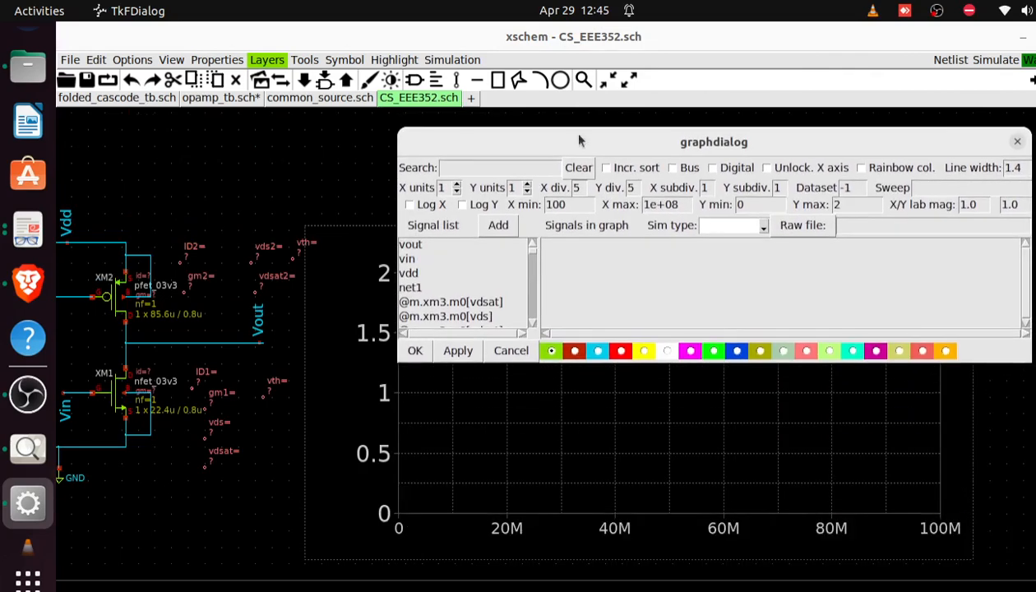
pyautogui.click(412, 245)
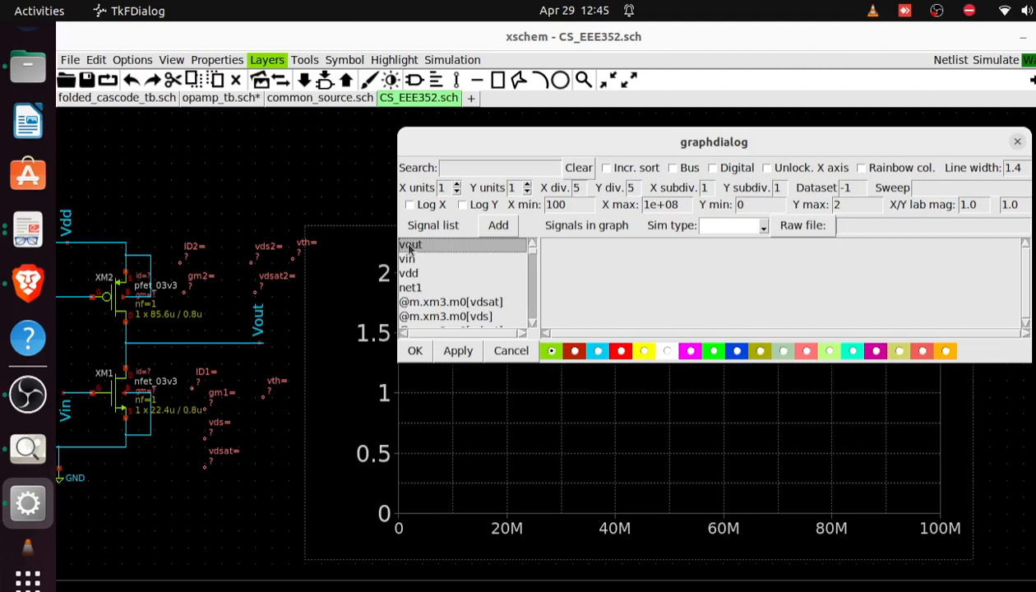
pyautogui.click(502, 224)
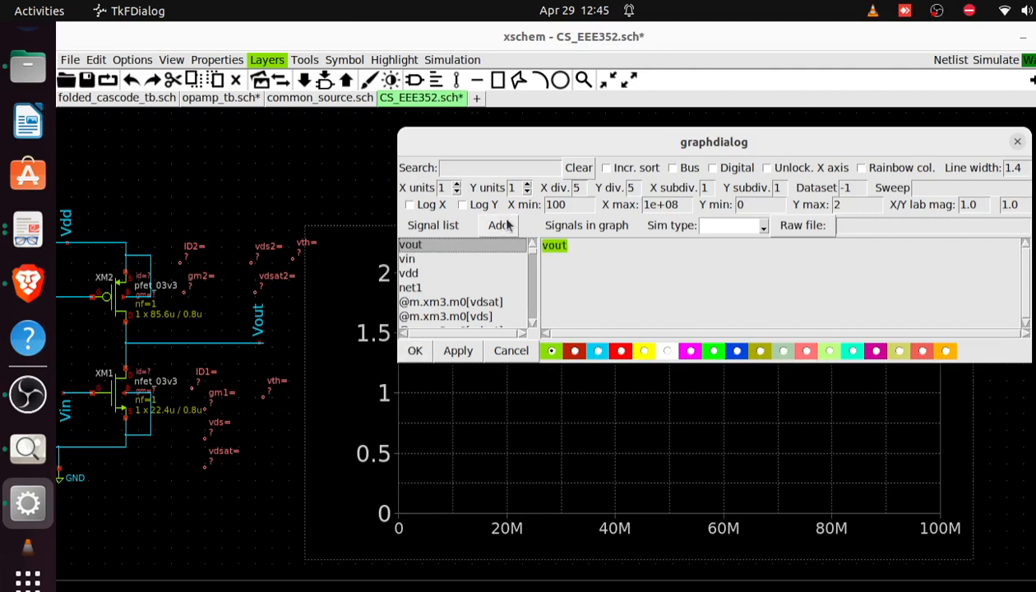
pyautogui.click(545, 249)
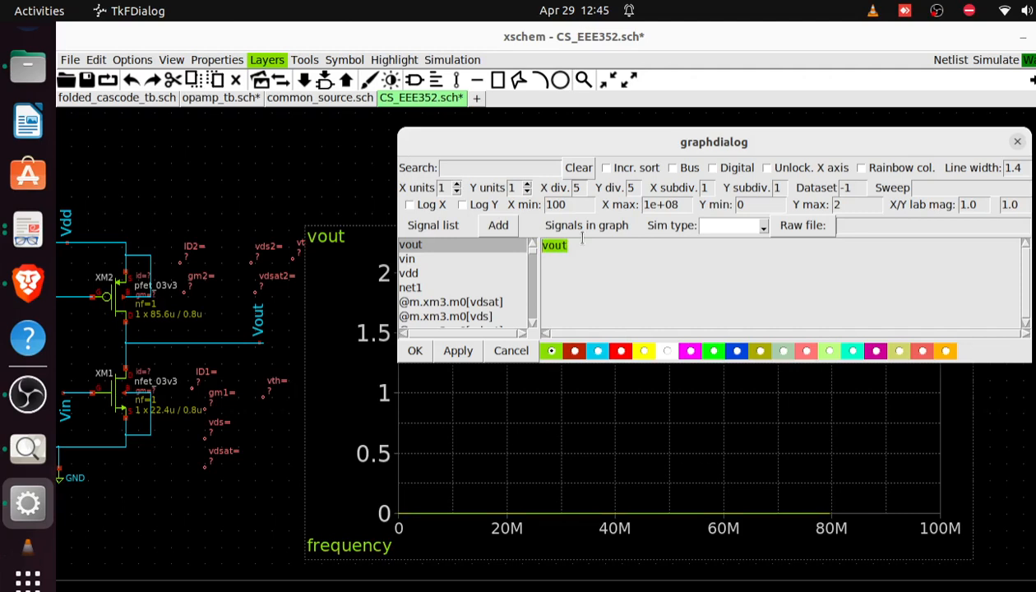
pyautogui.write('"vout db20(')
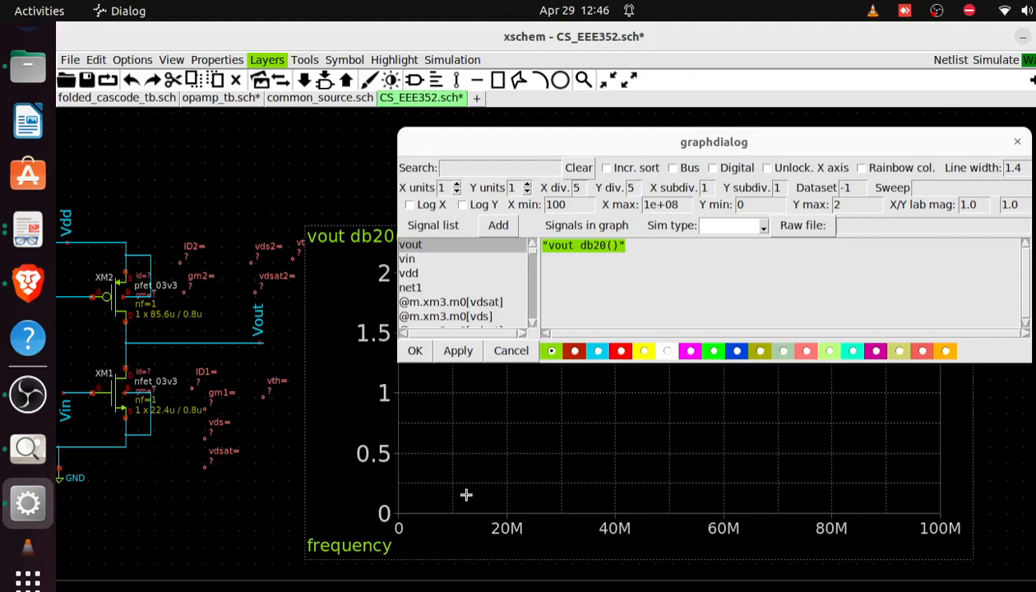
# - Turn on the logarithmic X axis, accept the graph settings and fit the graph's Y axis to the vout db20() trace
pyautogui.click(409, 205)
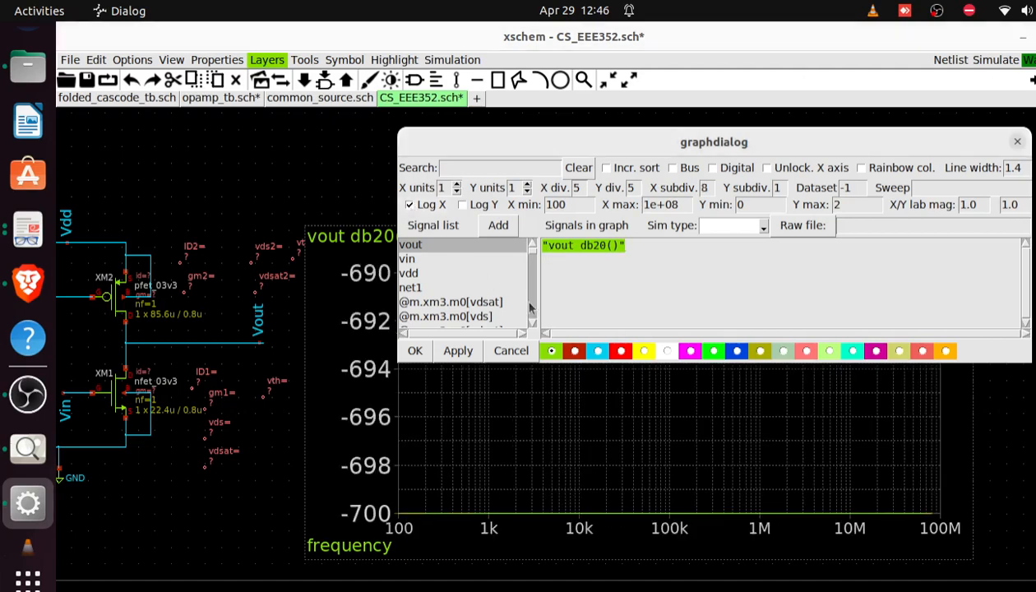
pyautogui.click(415, 352)
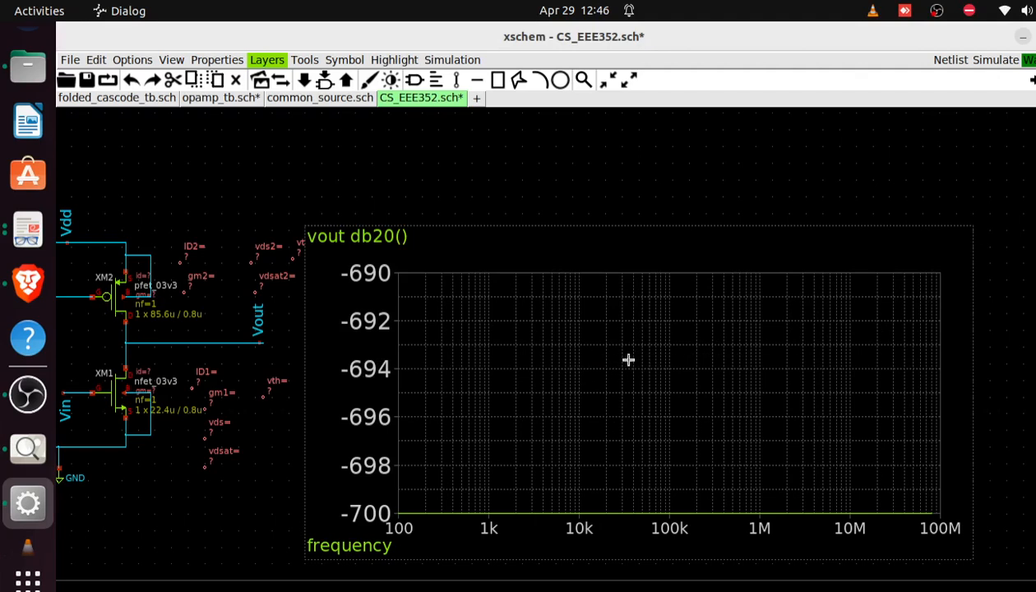
pyautogui.press('u')
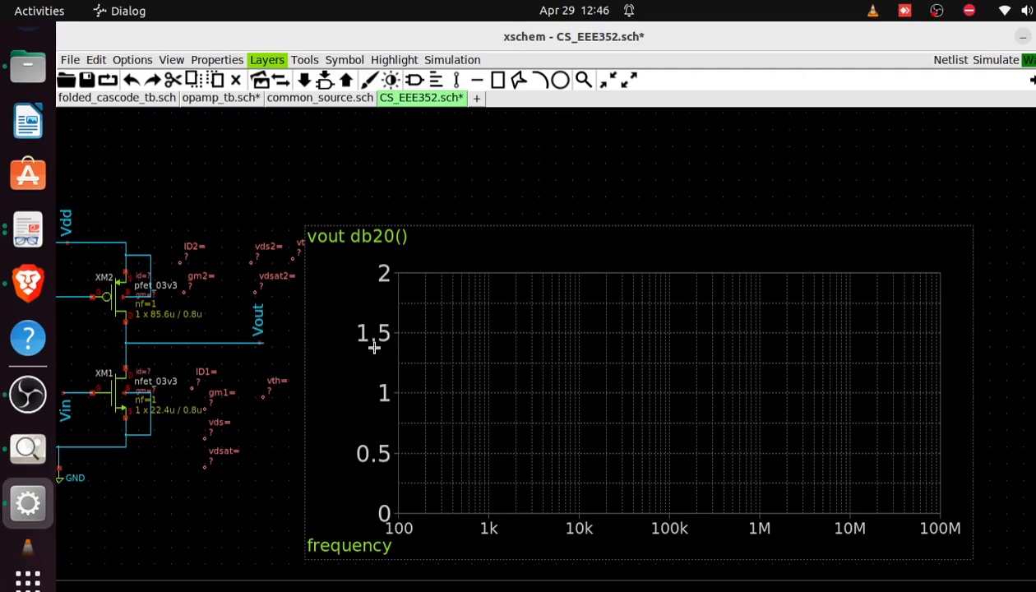
pyautogui.press('f')
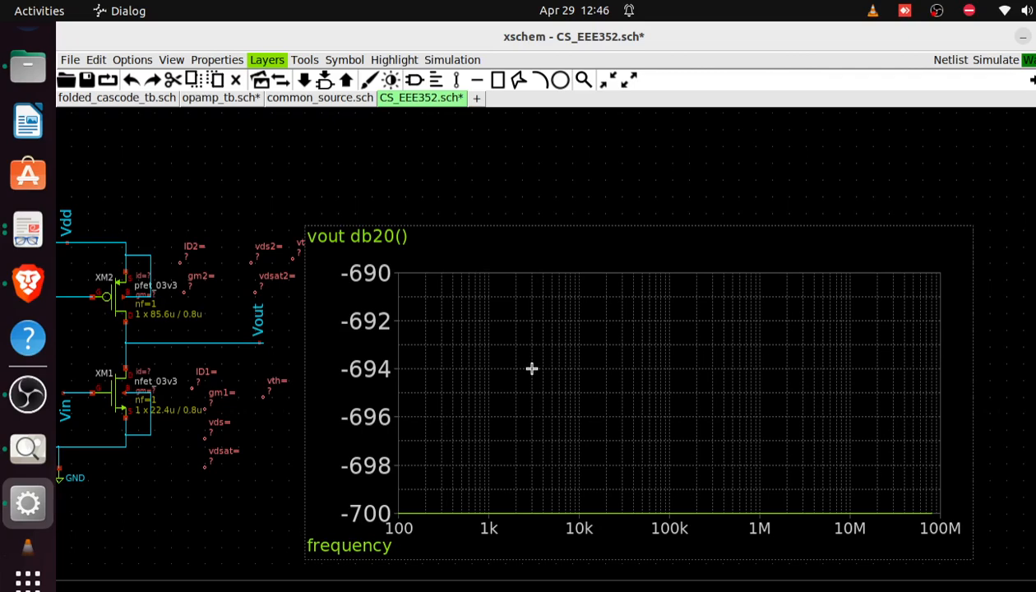
# - Check the signal expression in the upper graph's settings and look over both graphs
pyautogui.doubleClick(561, 354)
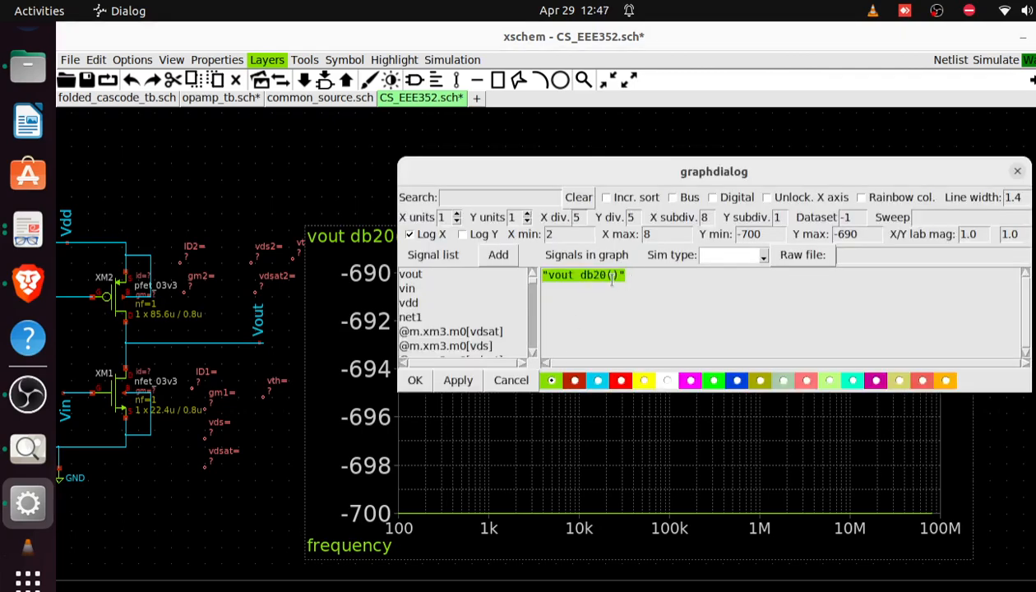
pyautogui.click(416, 383)
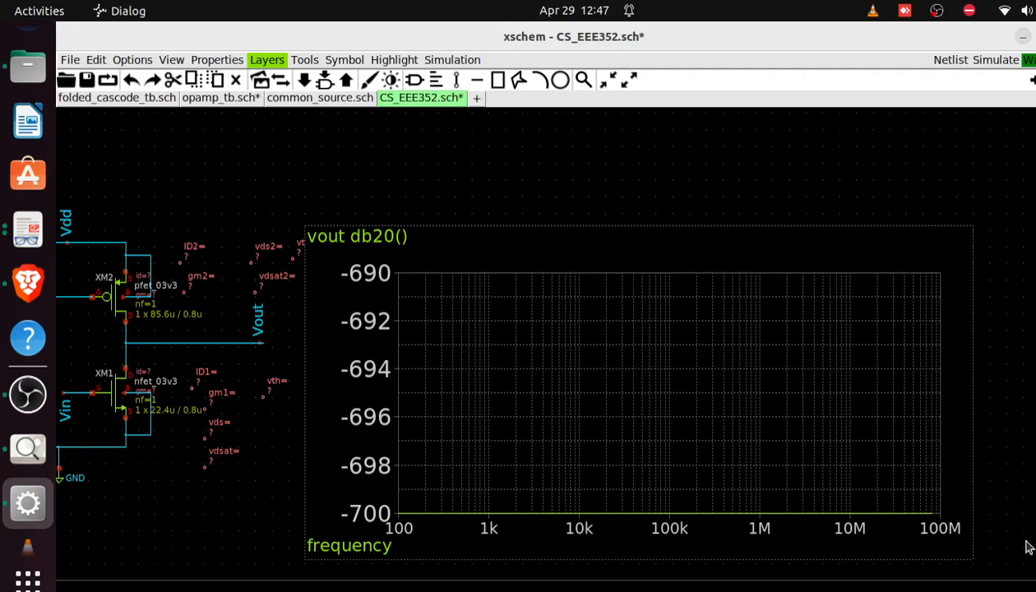
pyautogui.scroll(-3, 1028, 547)
pyautogui.scroll(3, 1029, 547)
pyautogui.scroll(-3, 1028, 547)
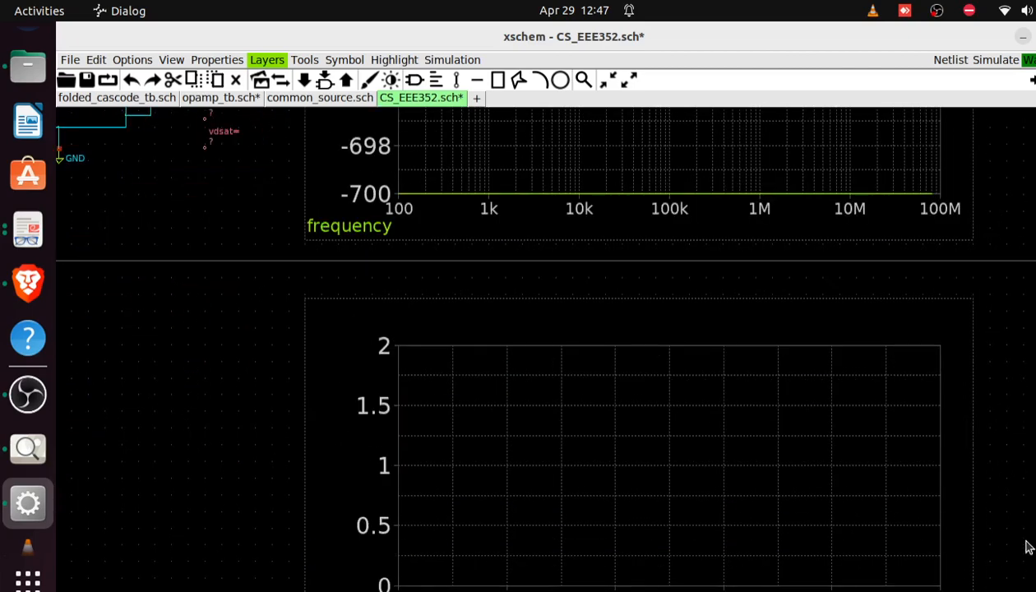
pyautogui.scroll(3, 1028, 547)
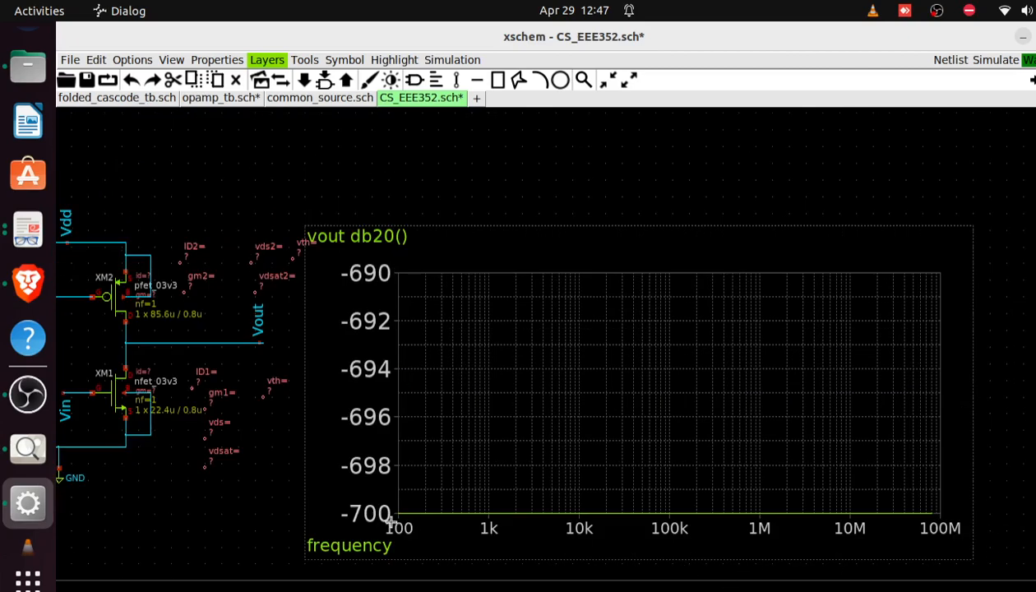
# - Change the value of the input voltage source V2 to "0.9 AC 1 0", enclosed in quotation marks
pyautogui.keyDown('shift'); pyautogui.hscroll(-10, 197, 536); pyautogui.keyUp('shift')
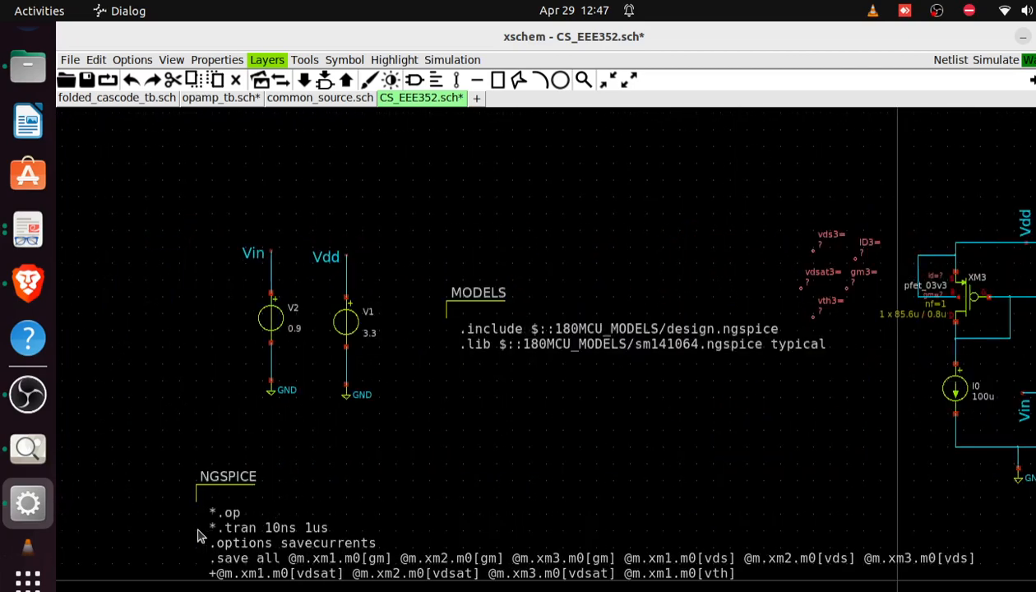
pyautogui.doubleClick(274, 317)
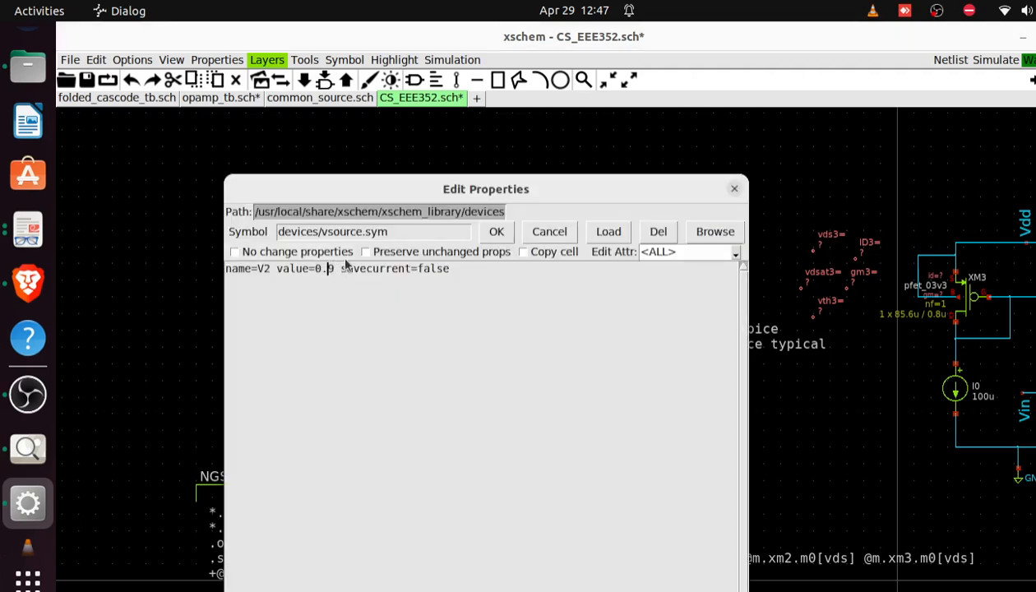
pyautogui.write('AC')
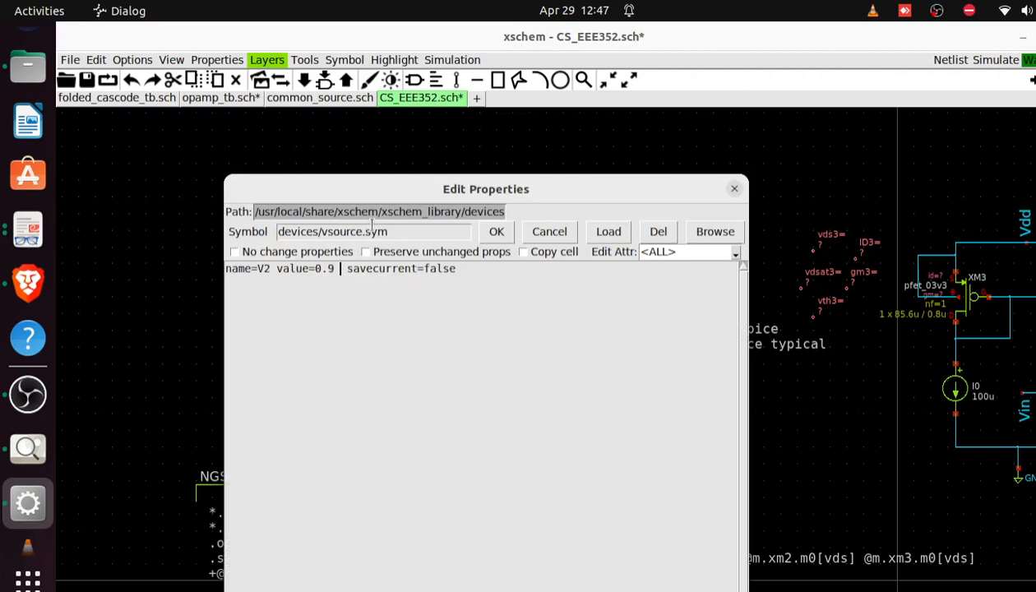
pyautogui.write(' 10')
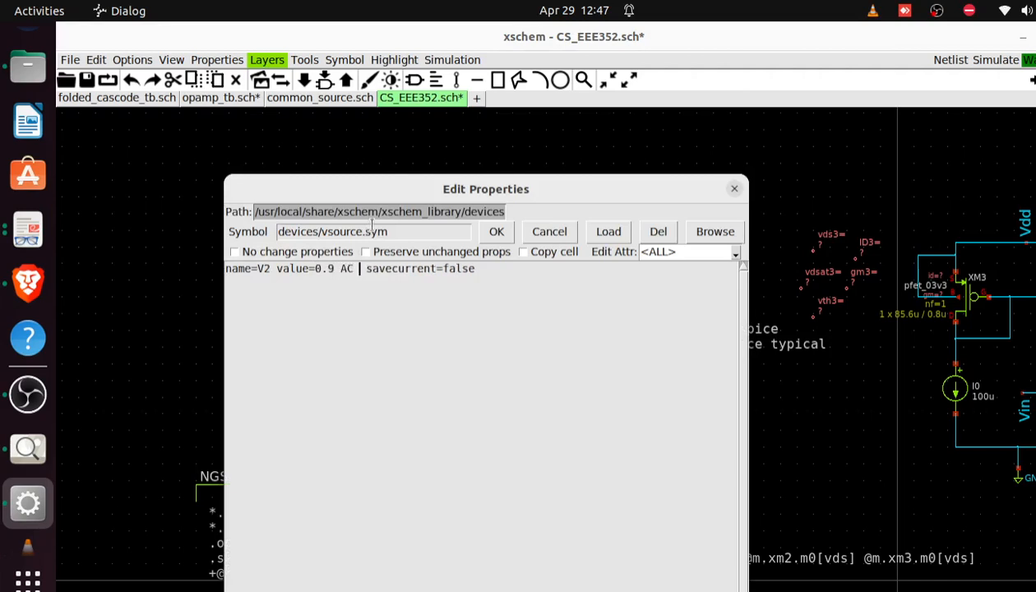
pyautogui.press('BackSpace')
pyautogui.write('0')
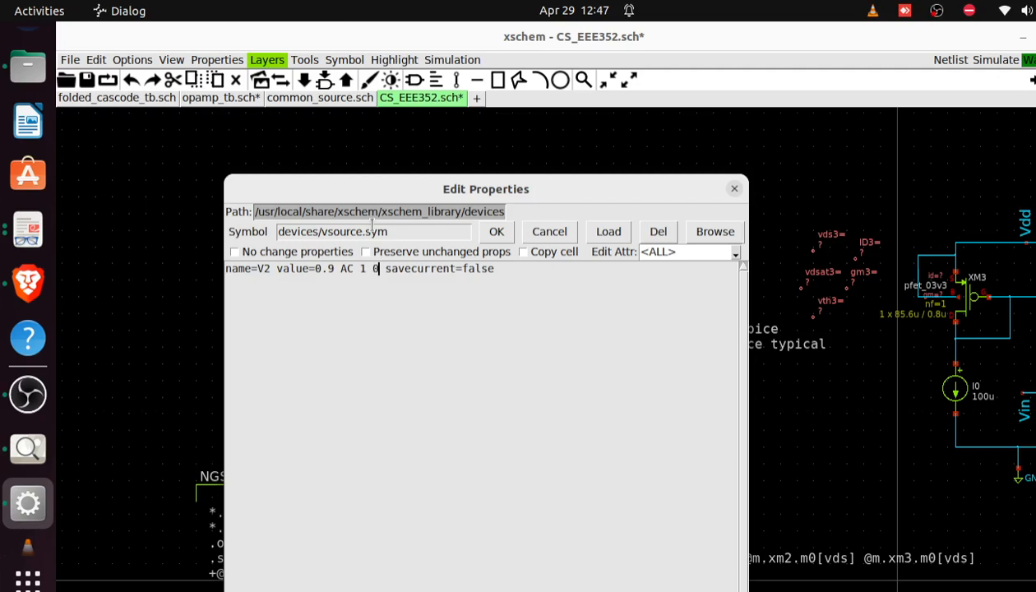
pyautogui.write('"')
pyautogui.press('Left')
pyautogui.press('Left')
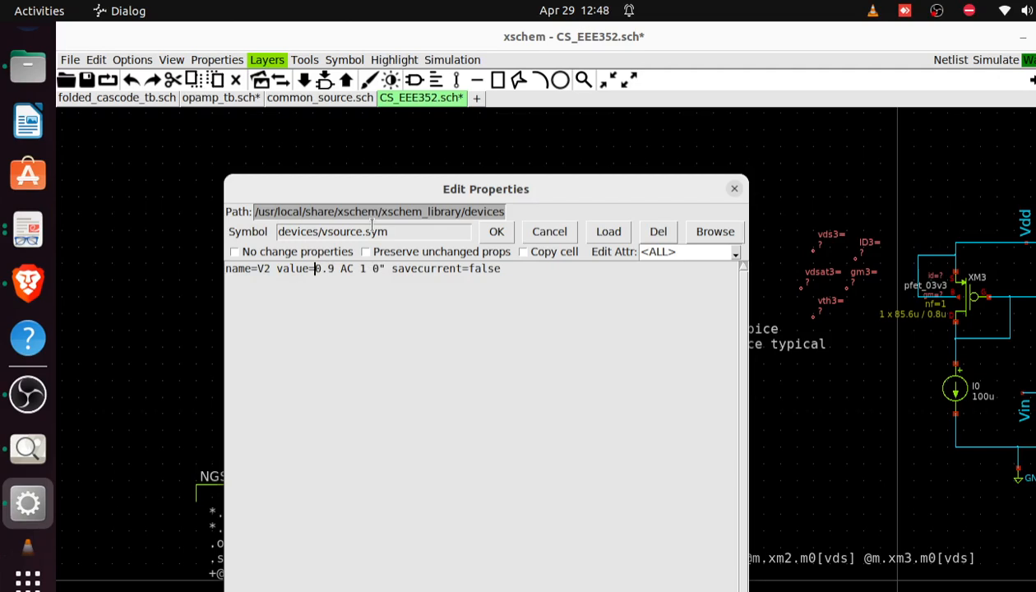
pyautogui.write('"')
pyautogui.click(497, 232)
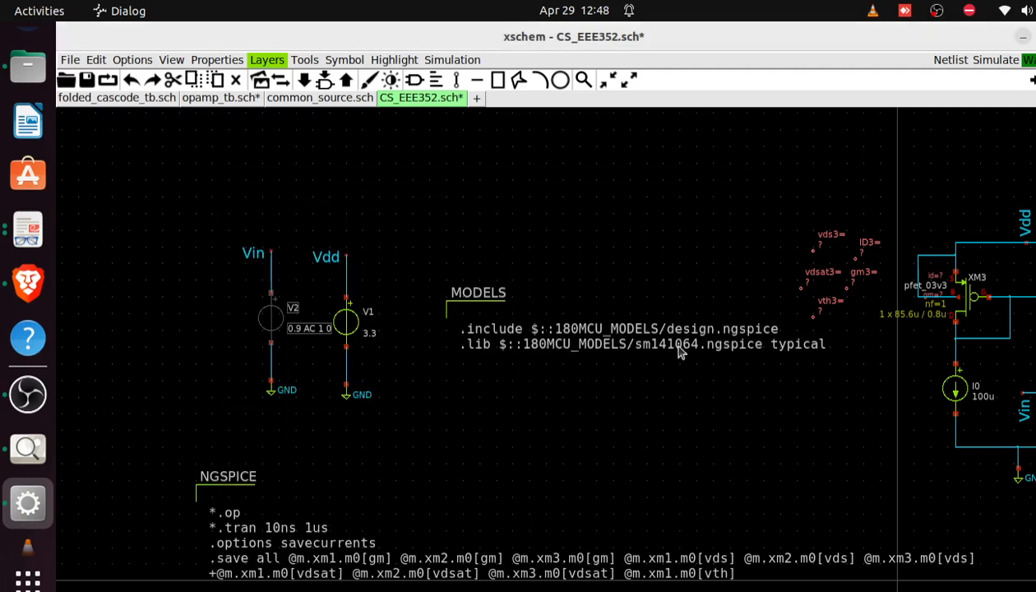
pyautogui.click(725, 419)
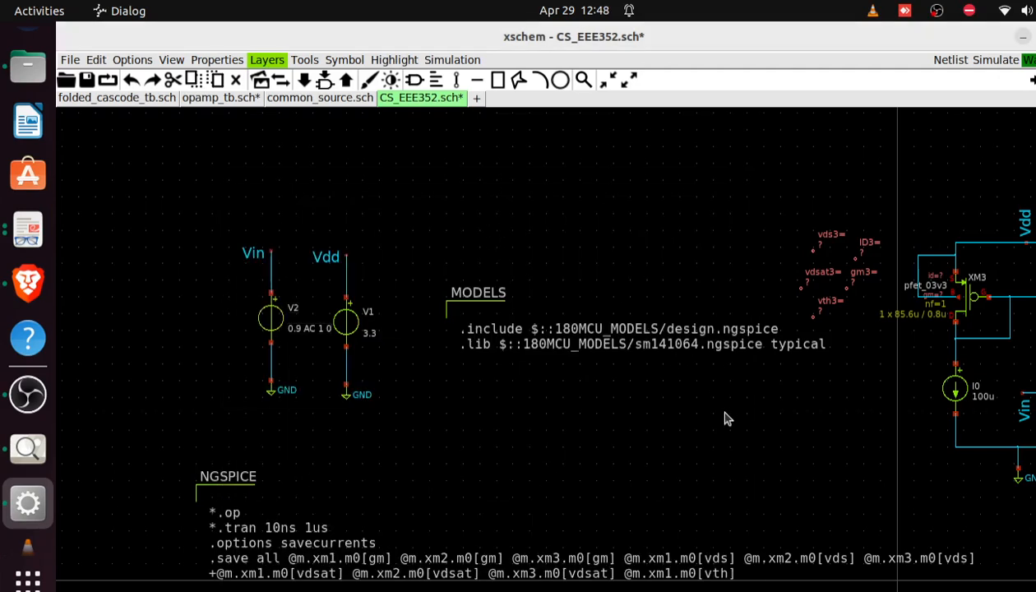
# - Save the schematic and regenerate its SPICE netlist, closing the netlist window
pyautogui.hotkey('ctrl', 's')
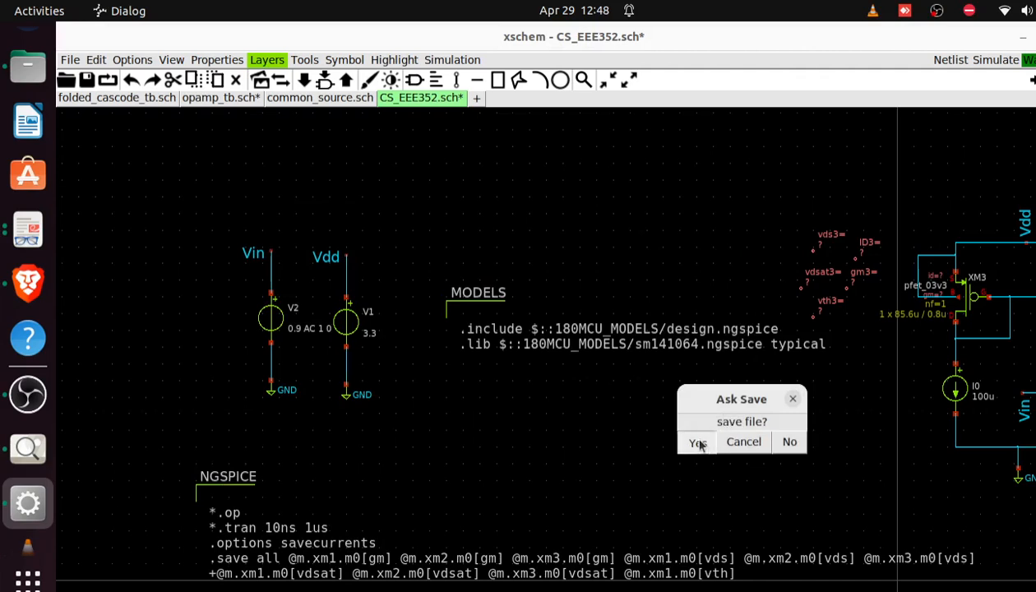
pyautogui.click(696, 441)
pyautogui.click(950, 60)
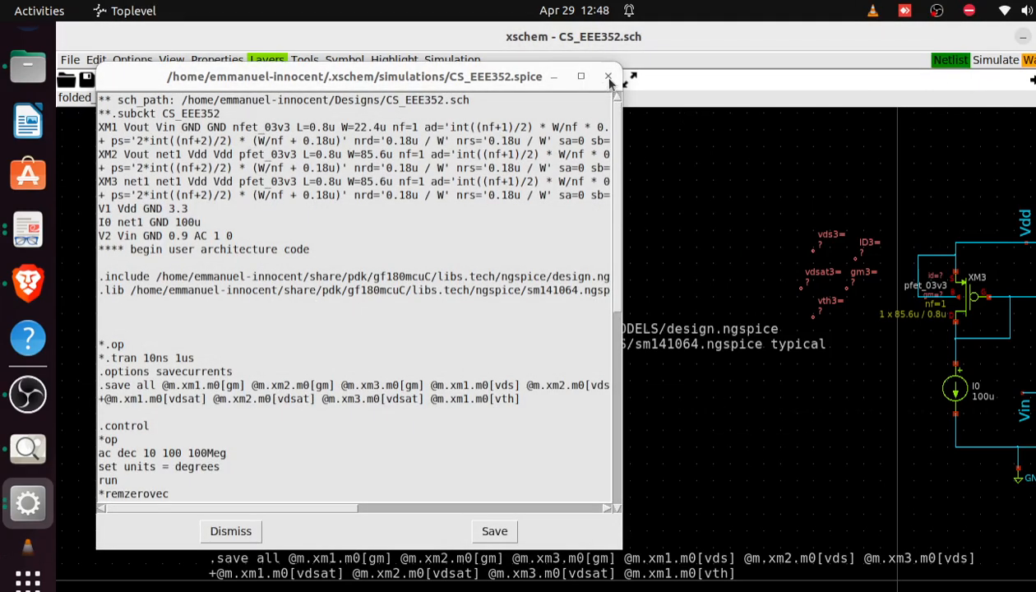
pyautogui.click(609, 79)
# - Run the ngspice simulation and load the new AC results from CS_EEE352.raw
pyautogui.click(996, 60)
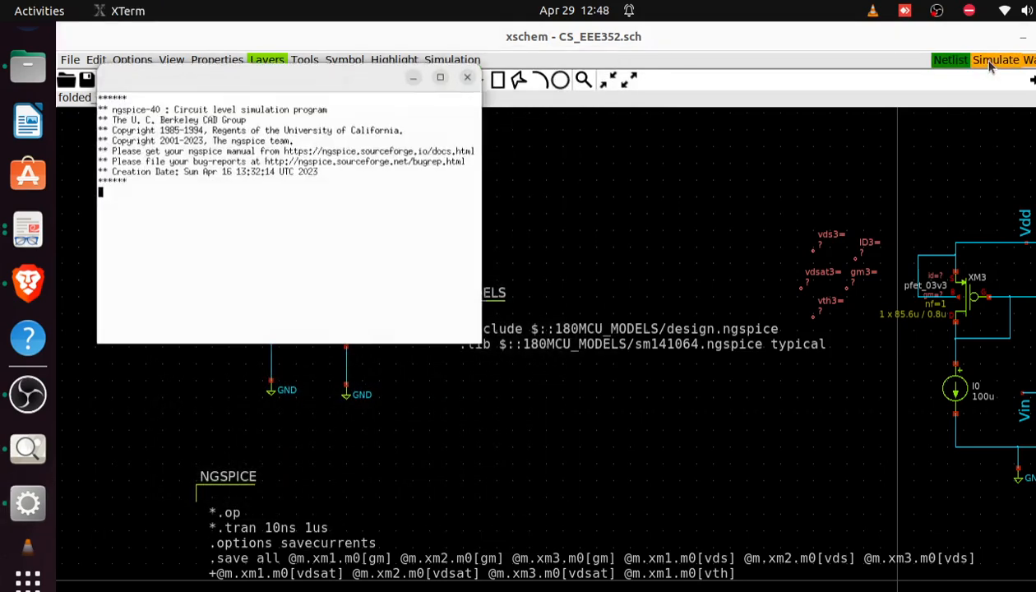
pyautogui.click(465, 78)
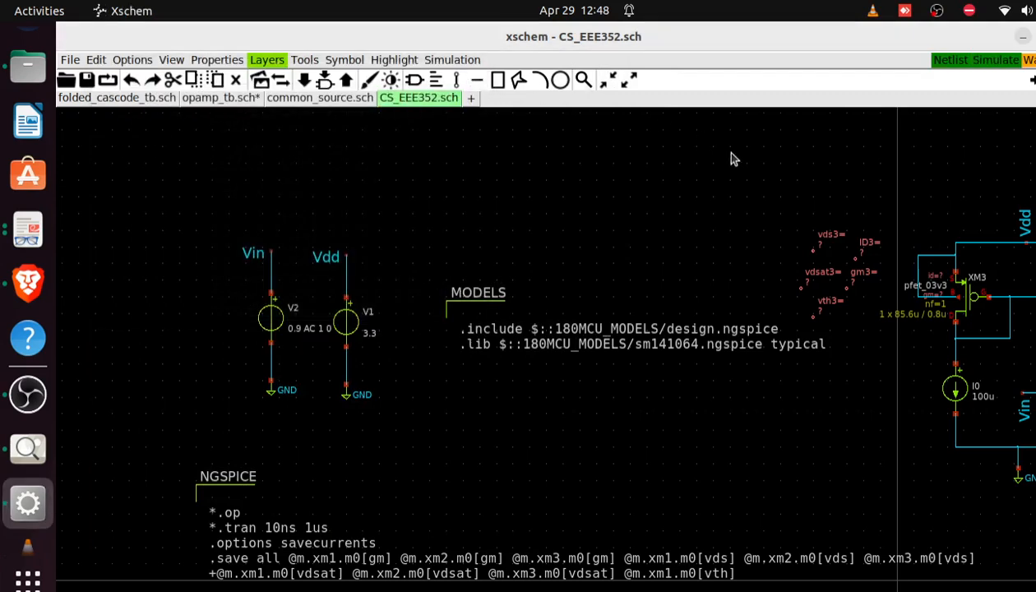
pyautogui.click(1030, 60)
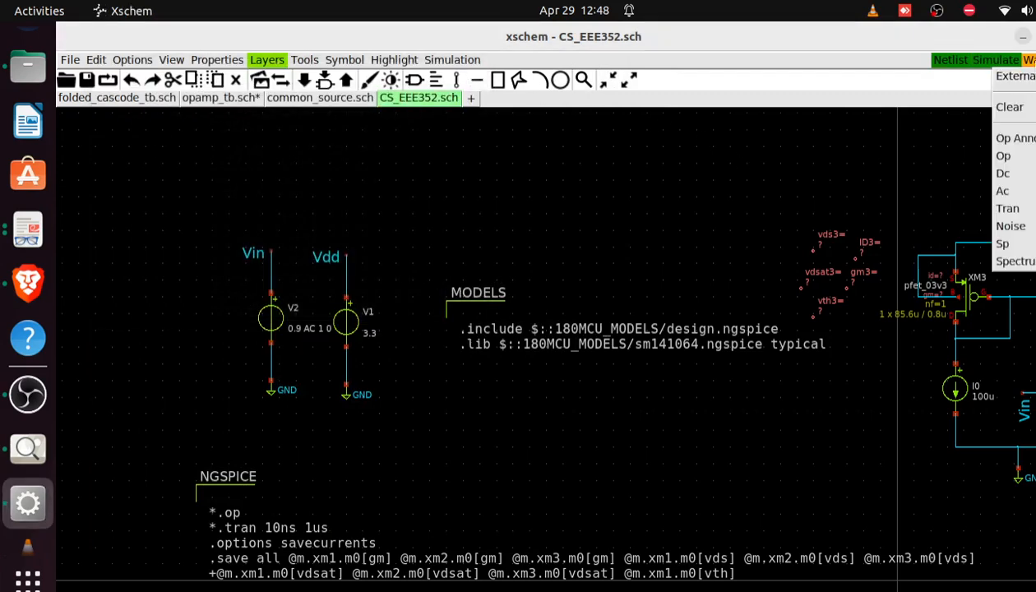
pyautogui.click(1004, 191)
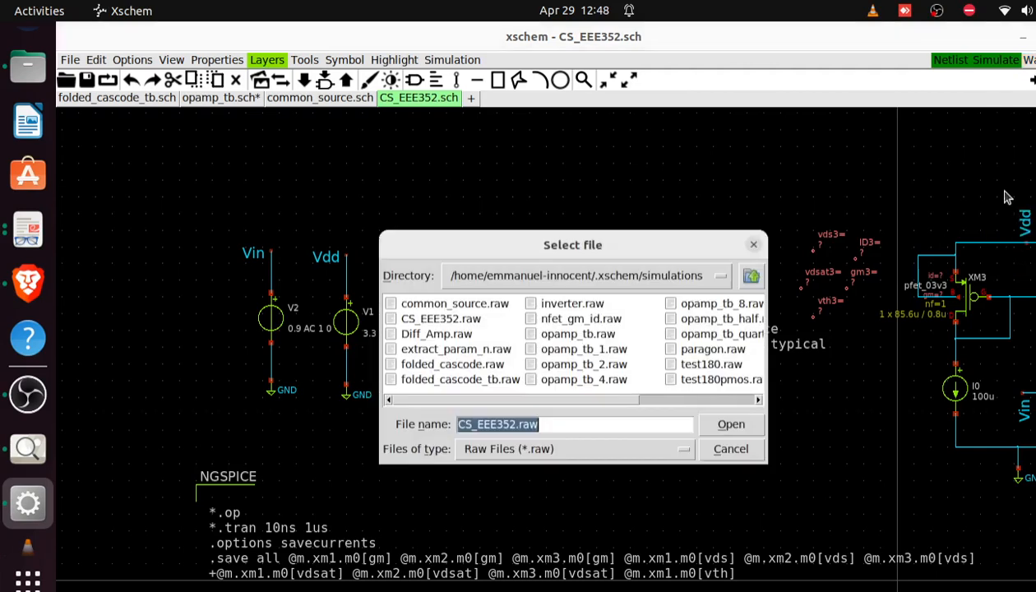
pyautogui.click(735, 423)
# - Fit the upper graph's Y axis to the vout db20() trace and place a vertical cursor at about 148 Hz
pyautogui.press('Right')
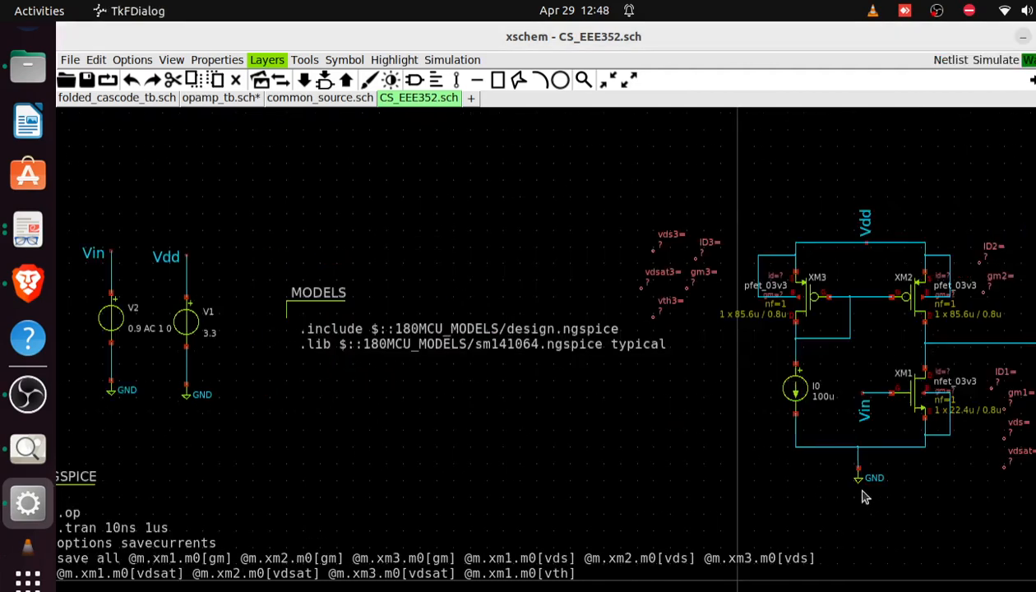
pyautogui.press('Right')
pyautogui.press('Right')
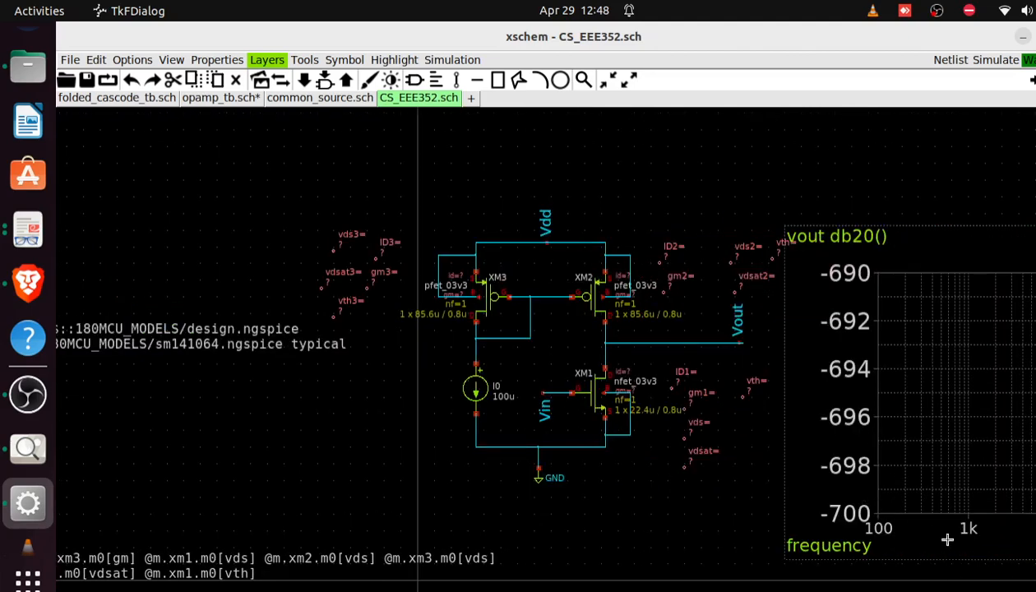
pyautogui.press('Right')
pyautogui.press('Right')
pyautogui.press('Right')
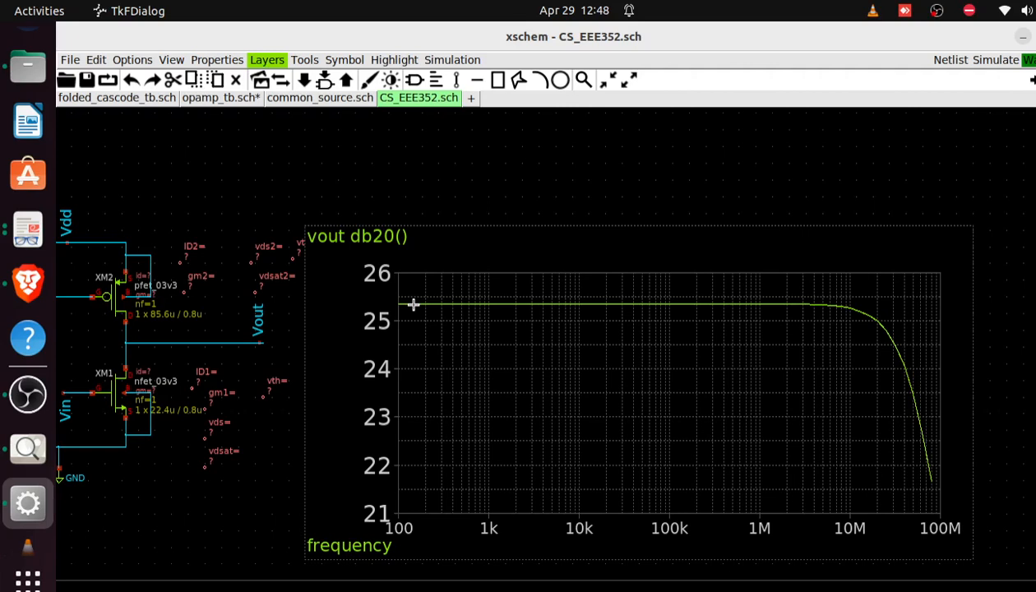
pyautogui.press('a')
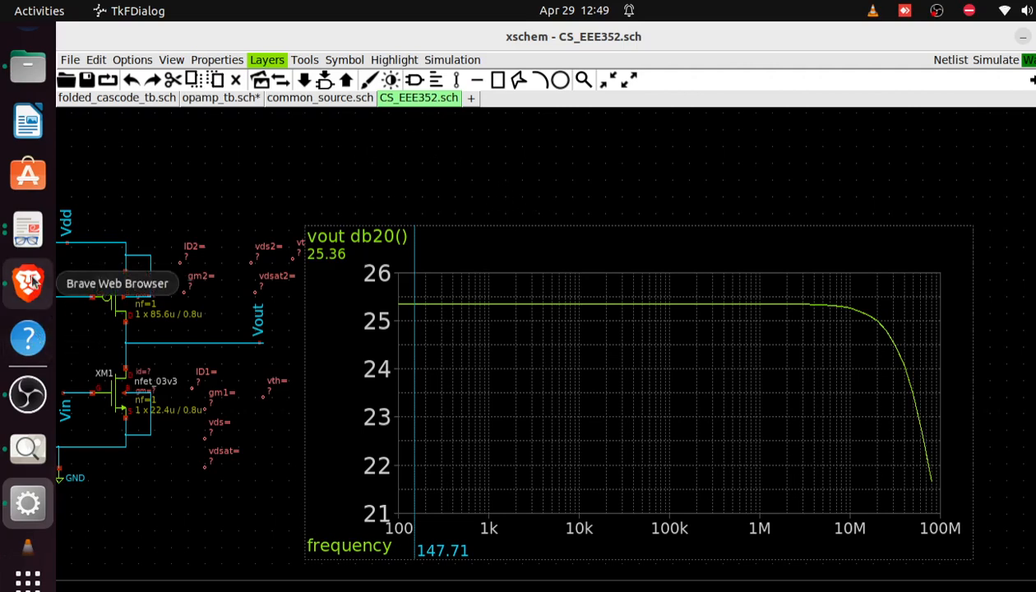
# - Switch to Image Viewer and review the handwritten gain and sizing calculations on both pages for comparison with the simulated gain
pyautogui.click(28, 448)
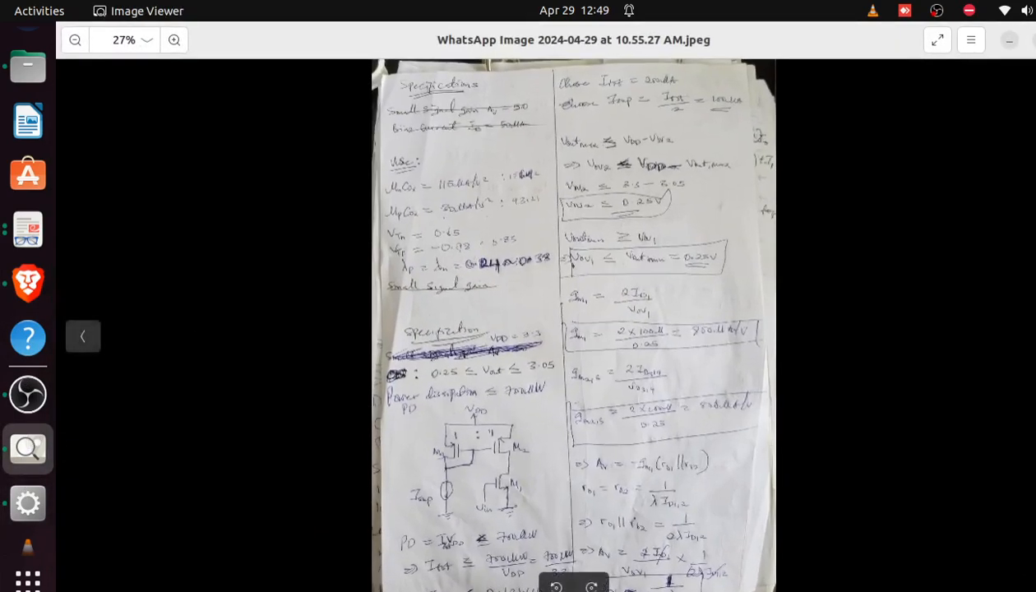
pyautogui.press('Right')
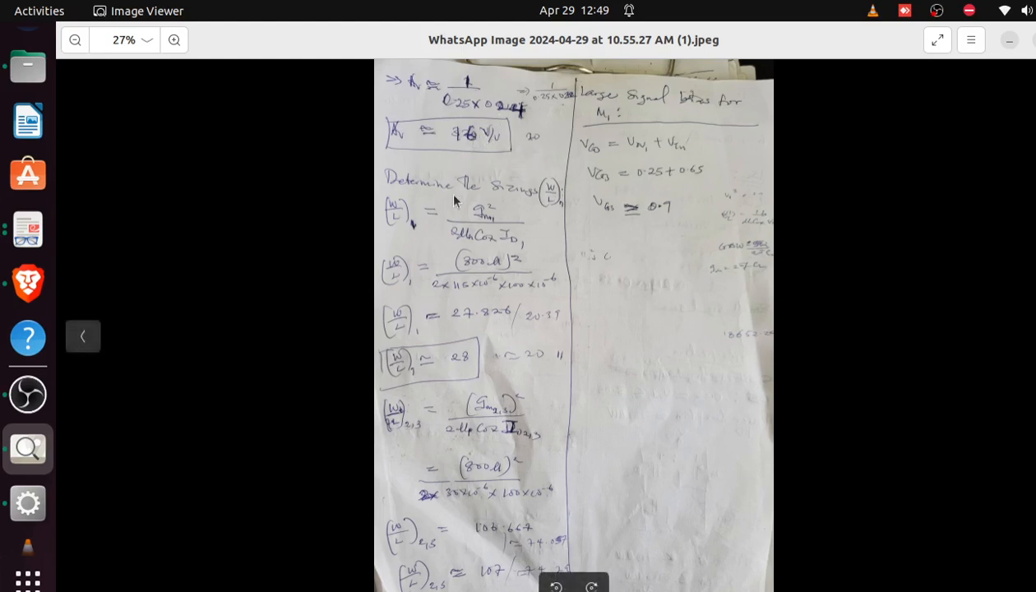
pyautogui.click(86, 336)
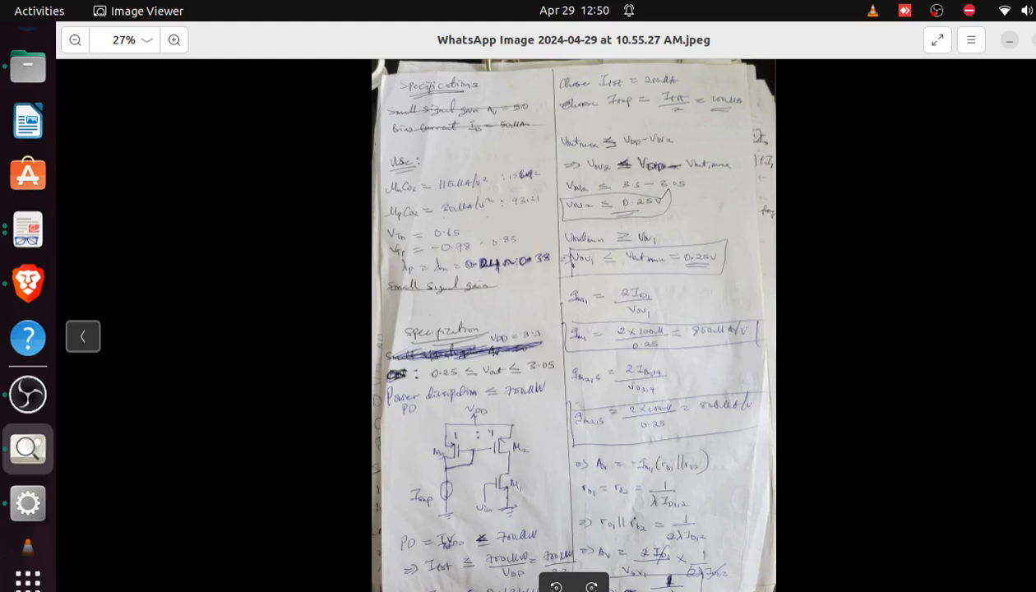
pyautogui.press('Left')
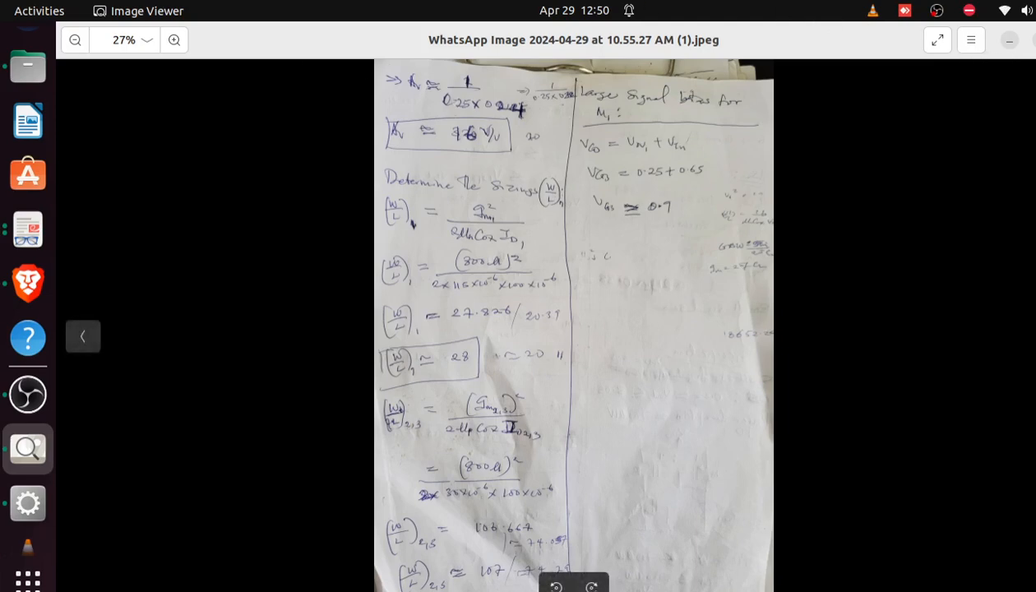
pyautogui.click(1009, 40)
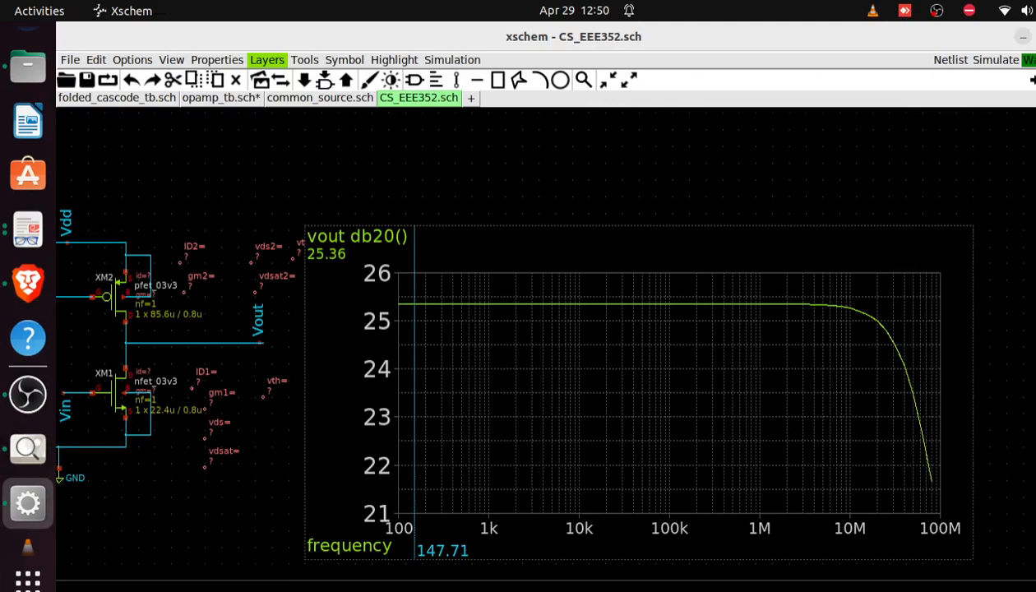
# - Load the transient results from CS_EEE352.raw for the lower graph
pyautogui.scroll(-6, 543, 346)
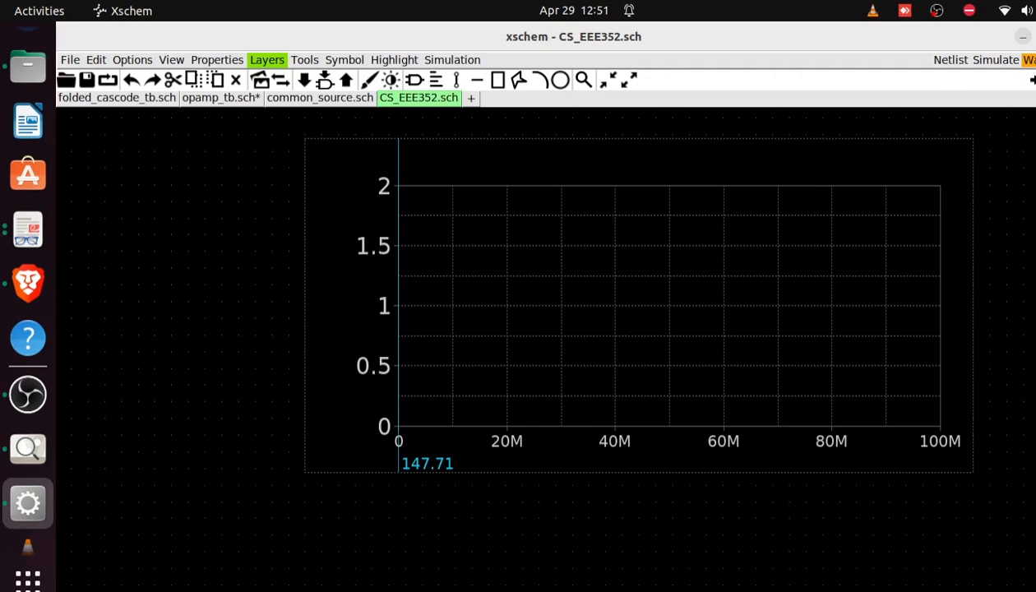
pyautogui.click(1029, 59)
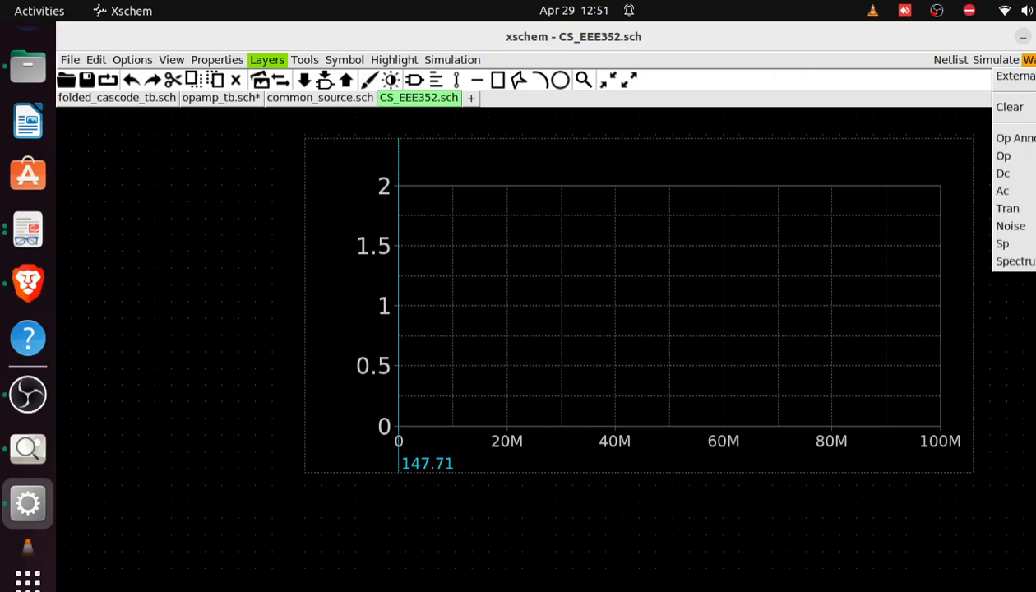
pyautogui.click(1010, 209)
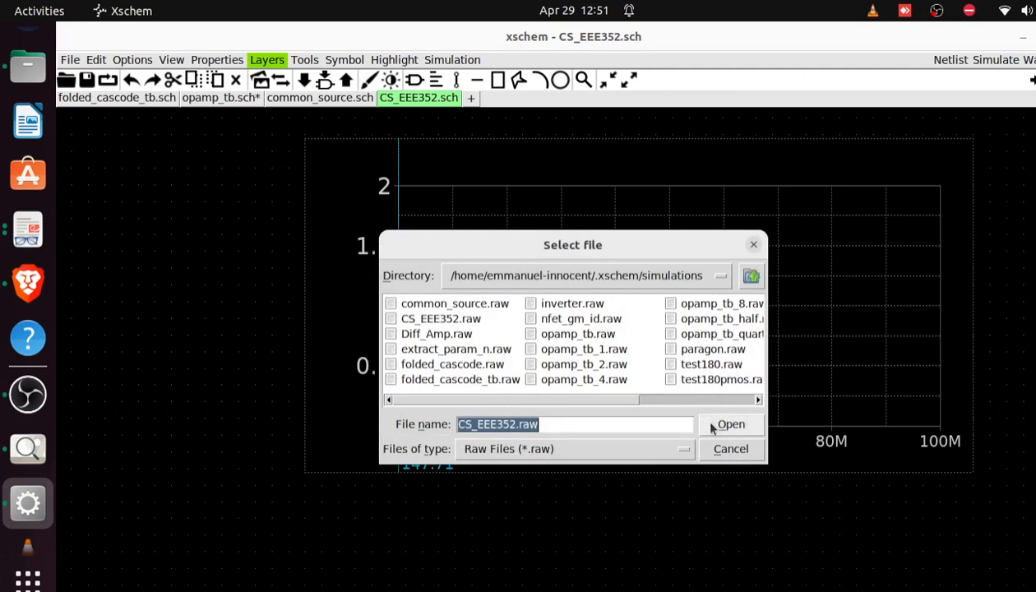
pyautogui.click(714, 425)
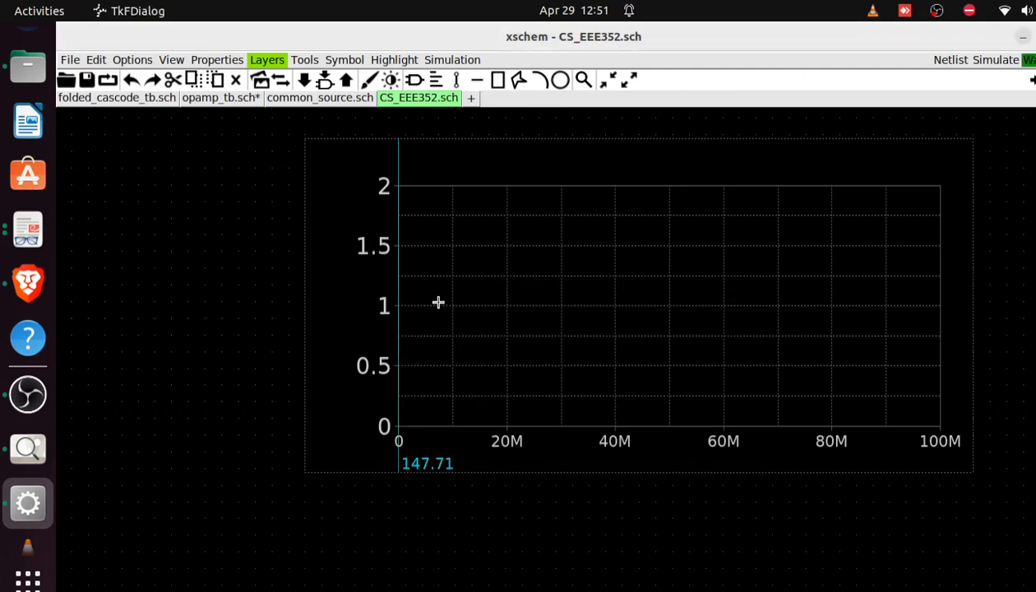
pyautogui.doubleClick(491, 301)
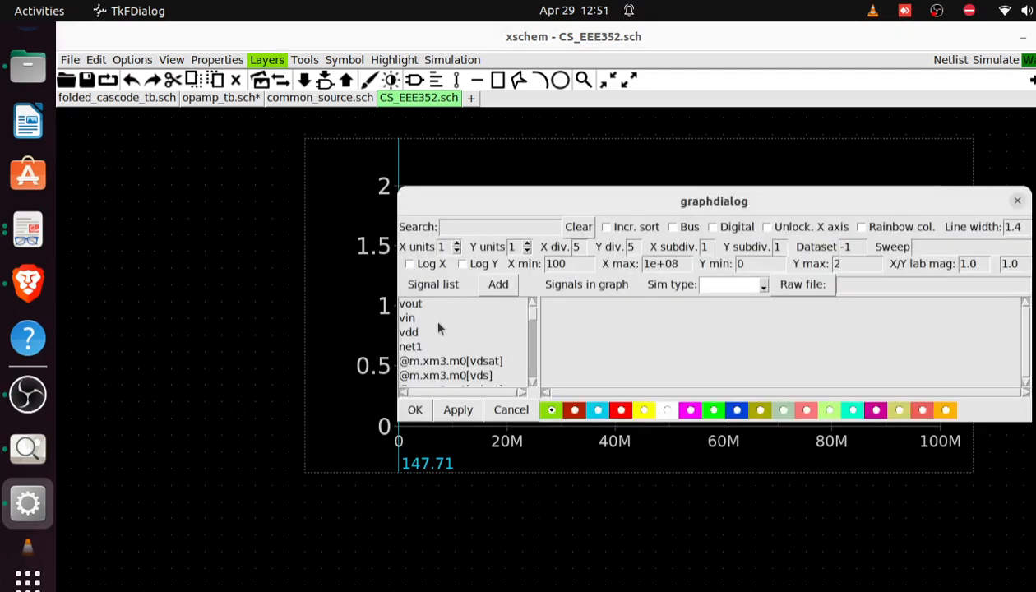
pyautogui.click(409, 304)
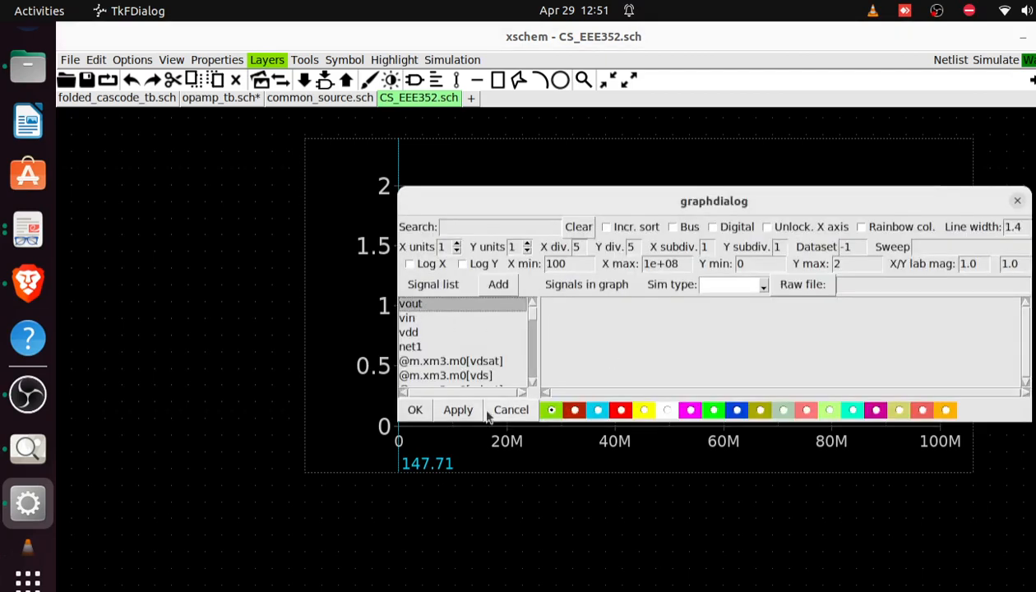
pyautogui.click(416, 412)
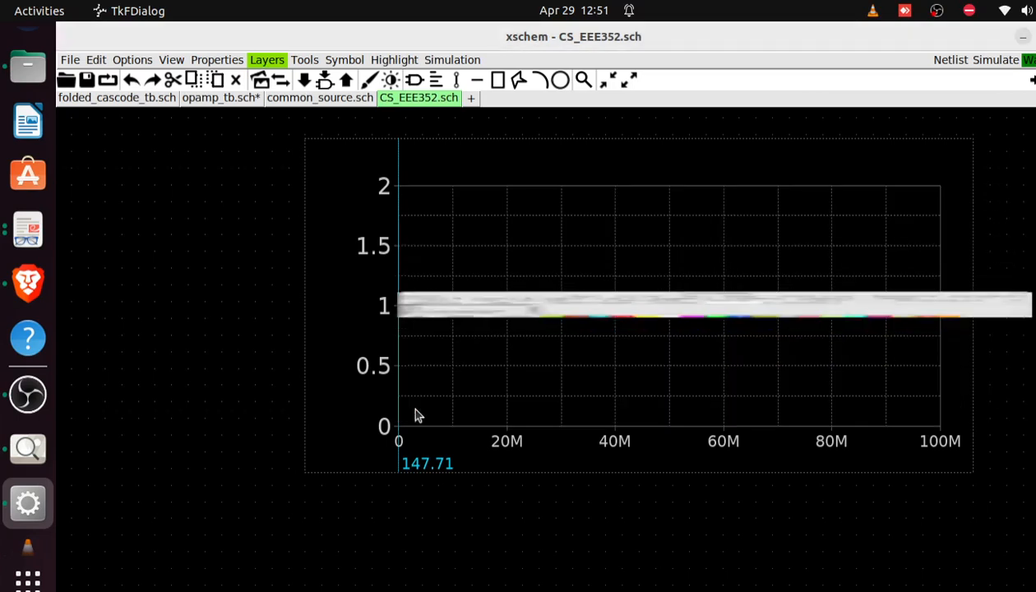
# - Add the vout signal to the lower graph and fit the time and voltage axes to its trace
pyautogui.doubleClick(595, 250)
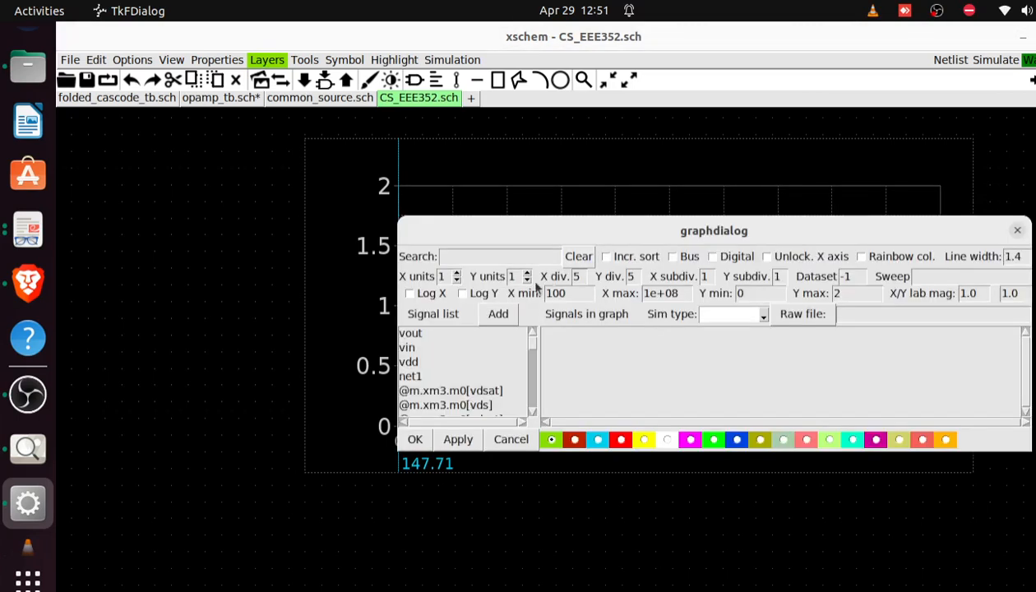
pyautogui.click(412, 333)
pyautogui.click(496, 313)
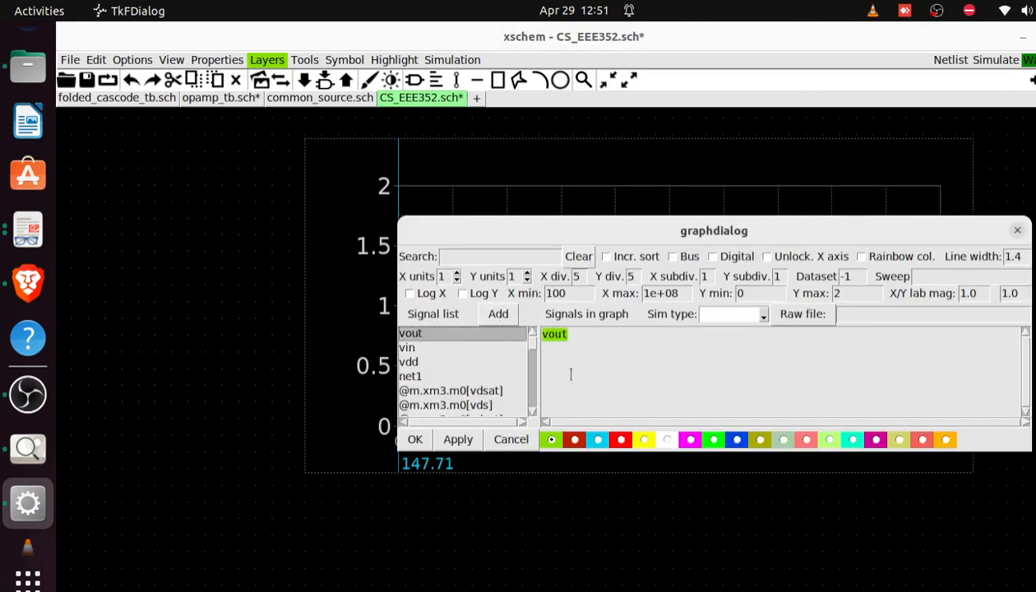
pyautogui.click(415, 442)
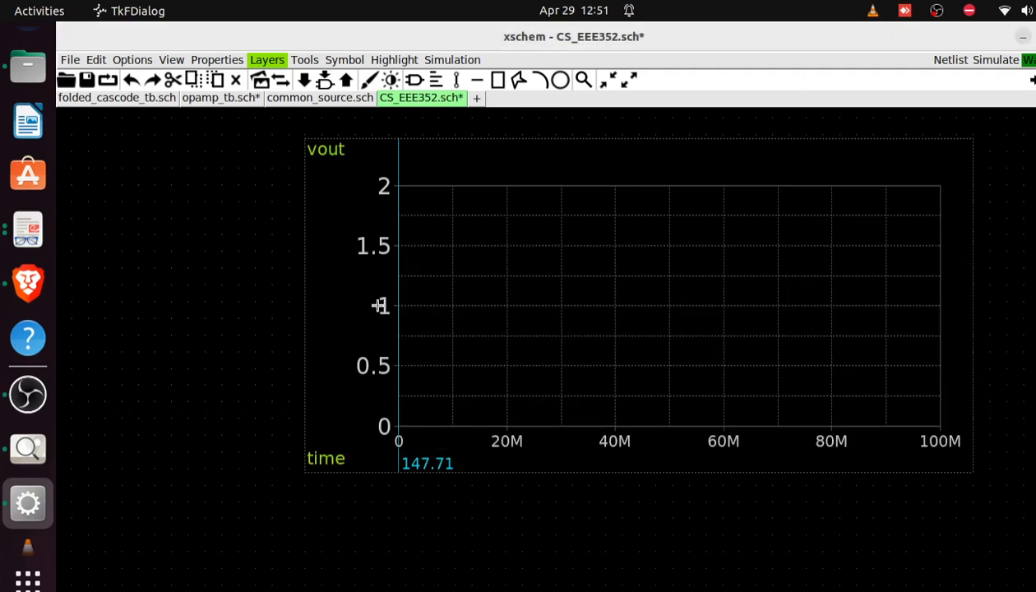
pyautogui.press('f')
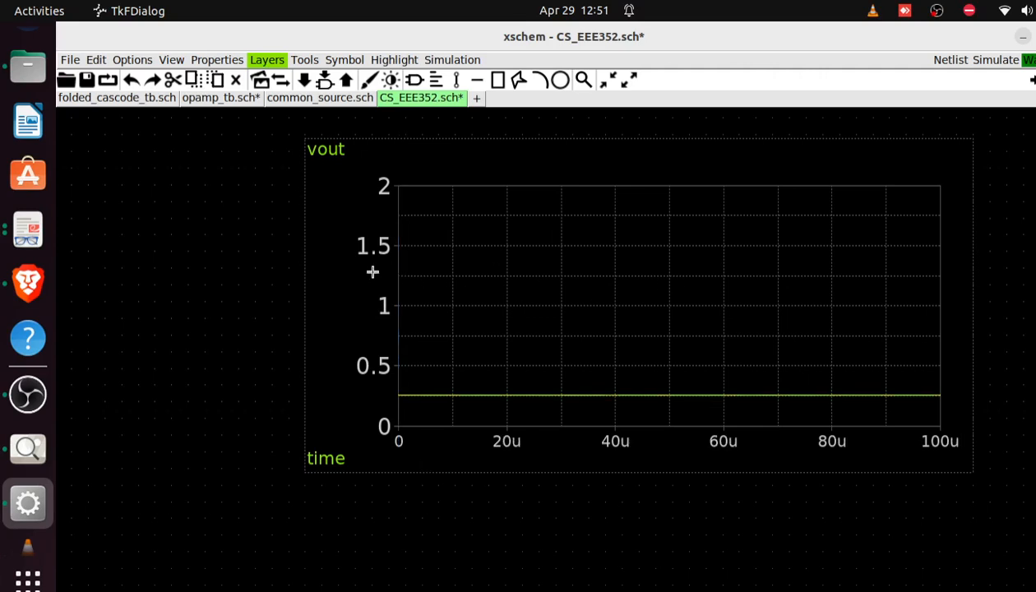
pyautogui.press('f')
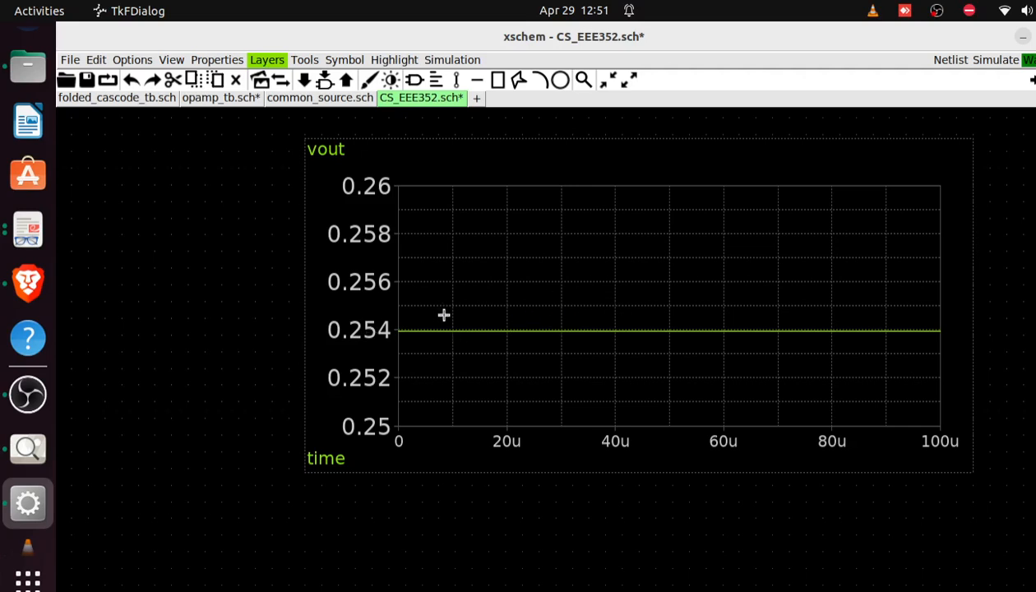
# - Move the V2 input source, together with its Vin label, wires and ground symbol, farther left away from V1
pyautogui.press('Left')
pyautogui.press('Left')
pyautogui.press('Left')
pyautogui.press('Left')
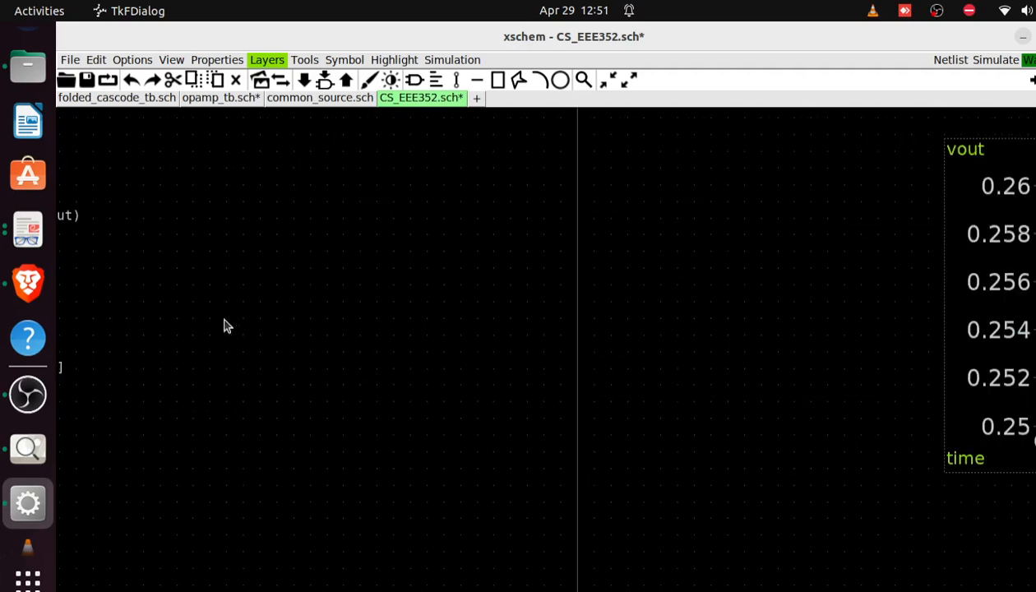
pyautogui.press('Up')
pyautogui.press('Up')
pyautogui.press('Up')
pyautogui.press('Up')
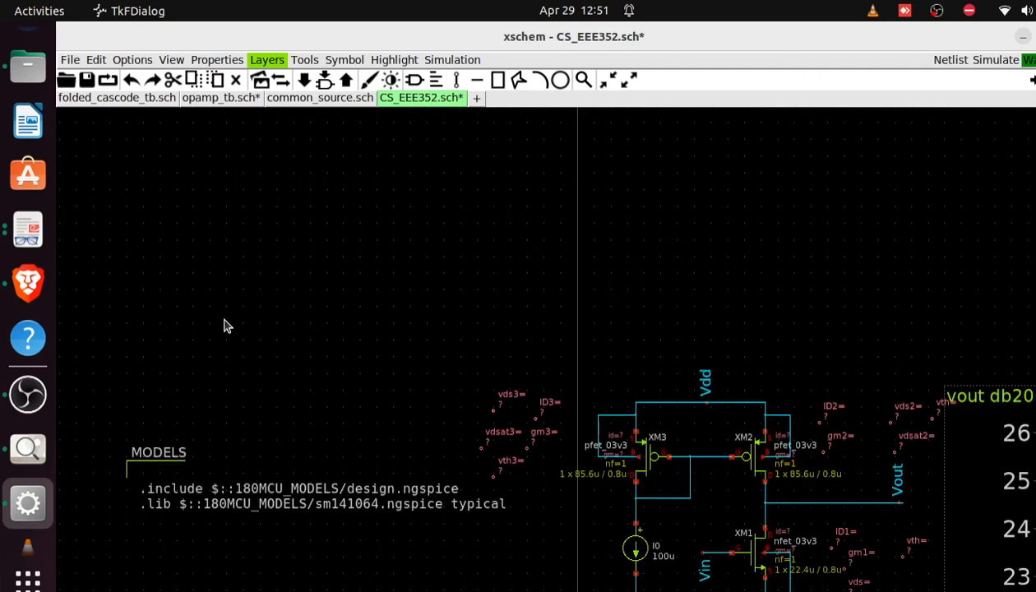
pyautogui.press('Down')
pyautogui.press('Down')
pyautogui.press('Left')
pyautogui.press('Left')
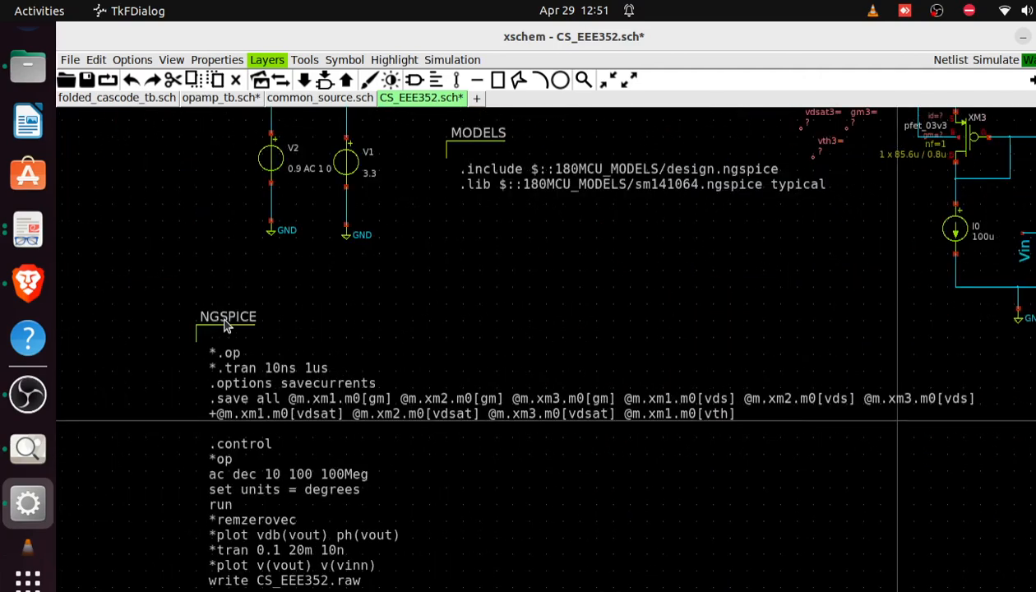
pyautogui.press('Up')
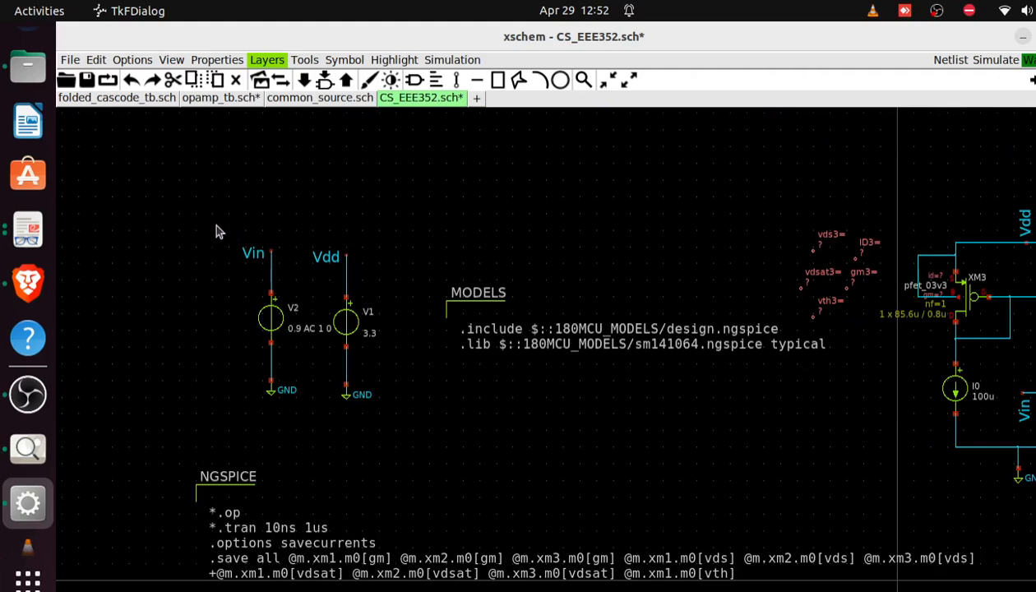
pyautogui.moveTo(216, 227); pyautogui.dragTo(327, 411)
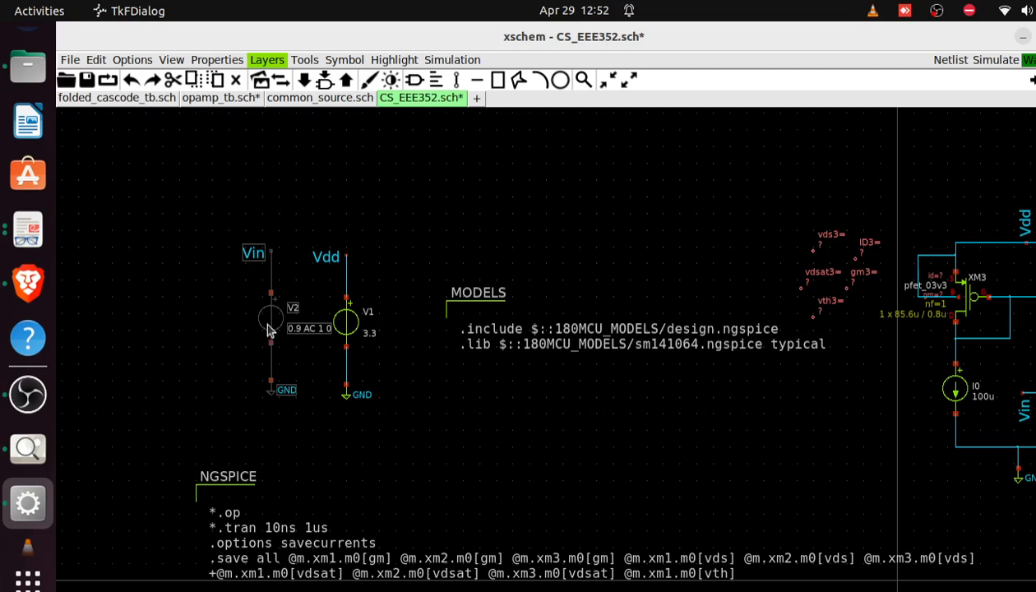
pyautogui.moveTo(267, 329); pyautogui.dragTo(162, 316)
pyautogui.click(272, 275)
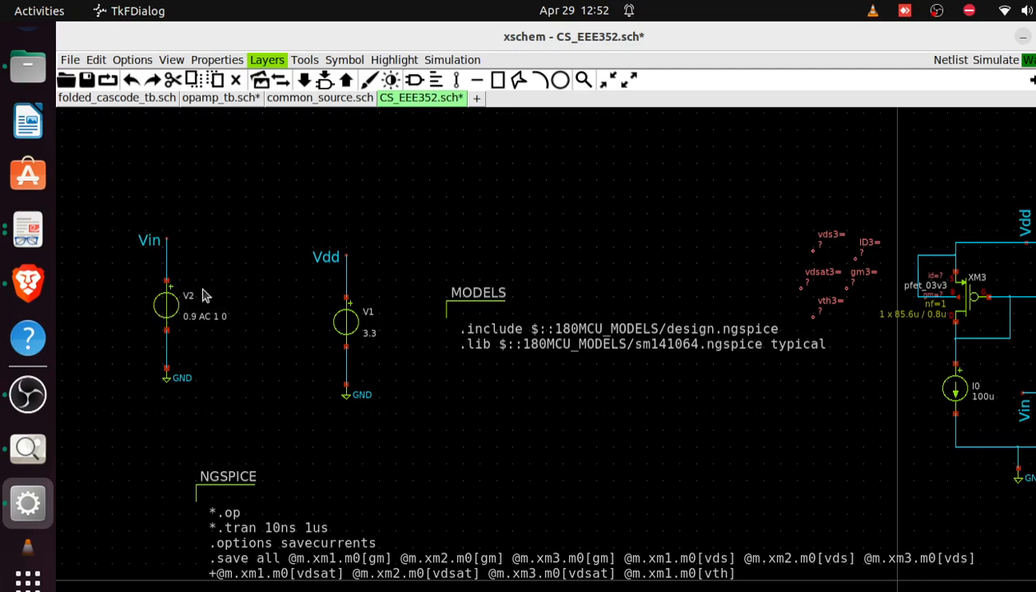
# - Set the V2 source value to "0.9 sin(0.9 1m 0 0 0) AC 1 0" and apply it
pyautogui.doubleClick(163, 304)
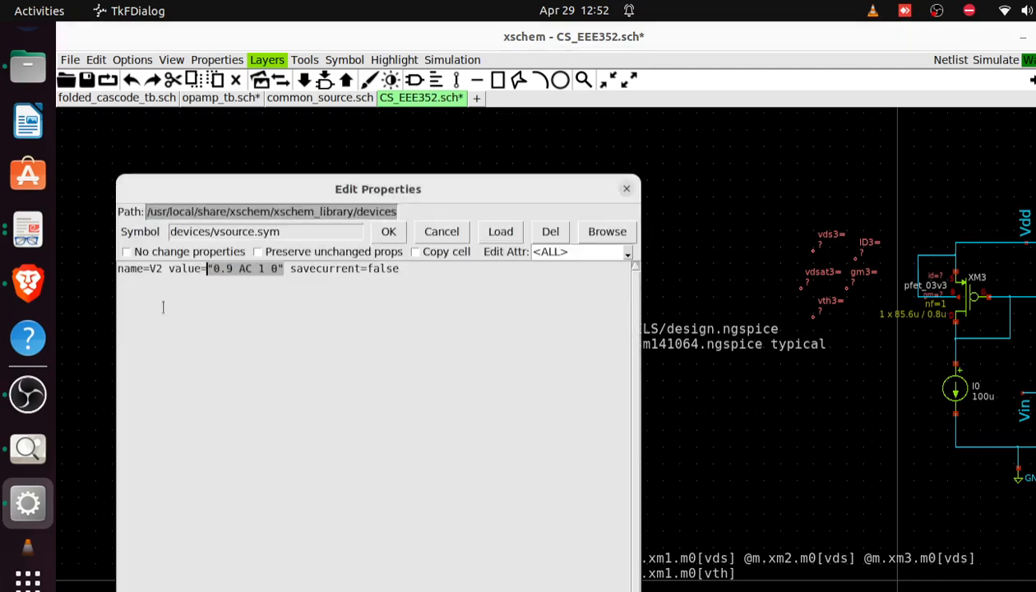
pyautogui.click(234, 269)
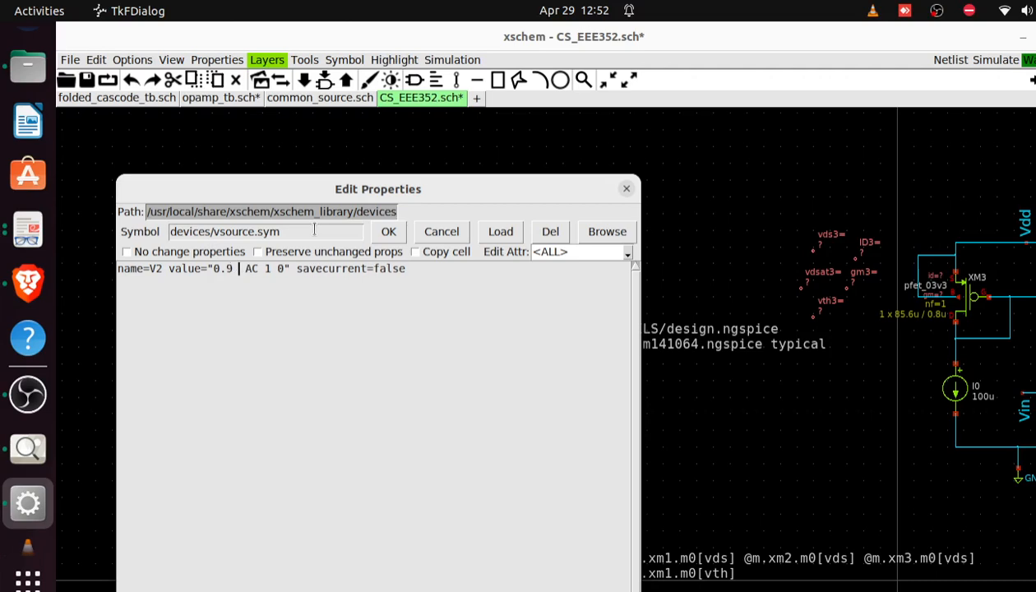
pyautogui.write('(')
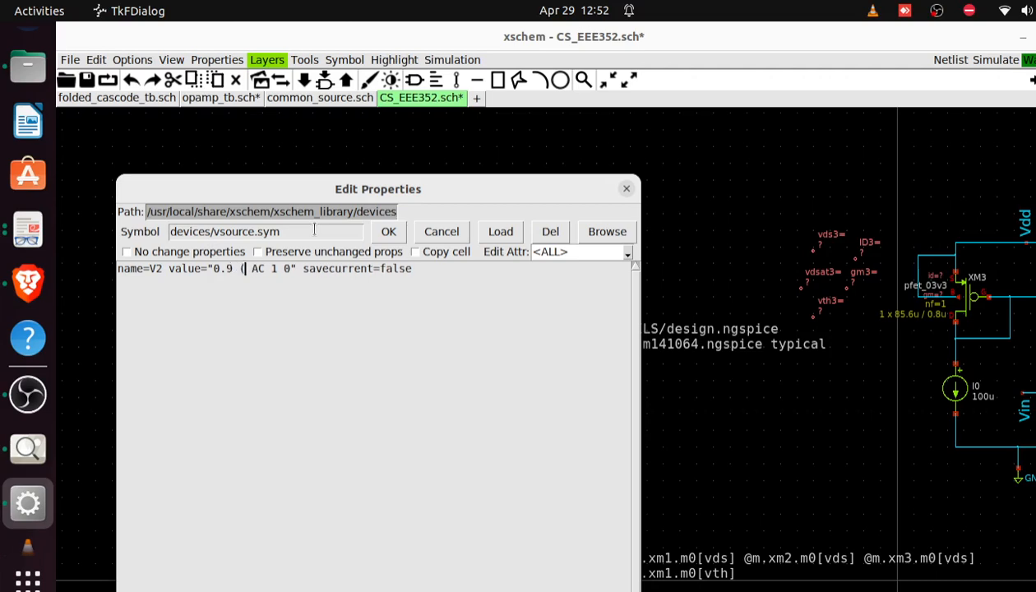
pyautogui.press('BackSpace')
pyautogui.write('si')
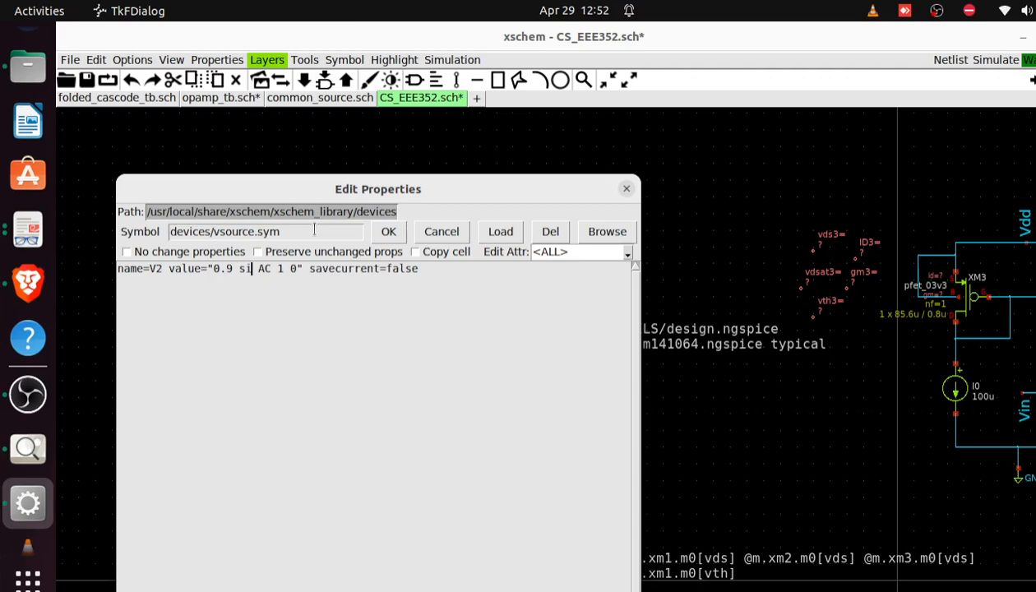
pyautogui.write('n(')
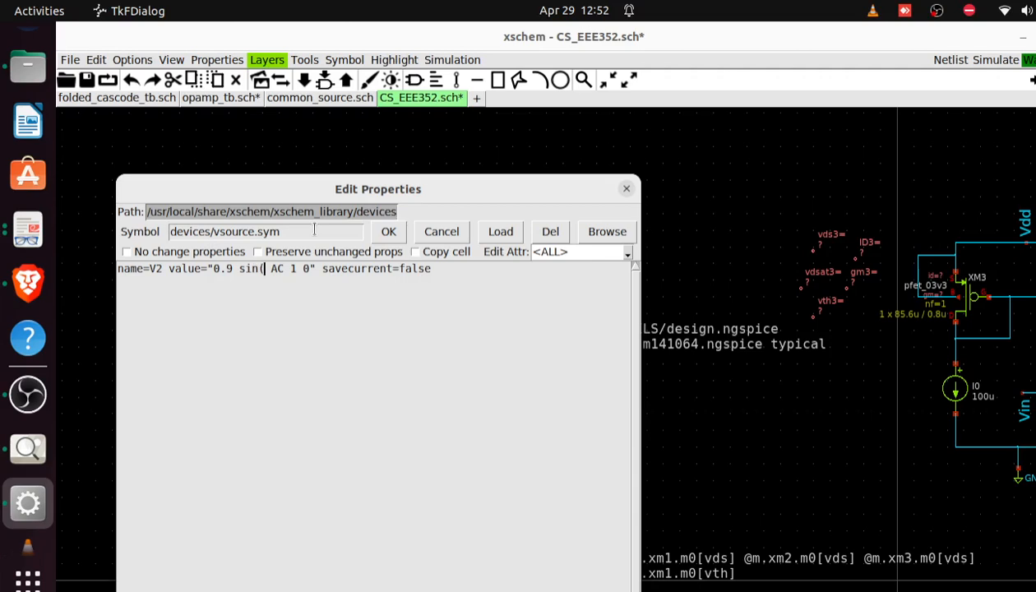
pyautogui.write('0.9')
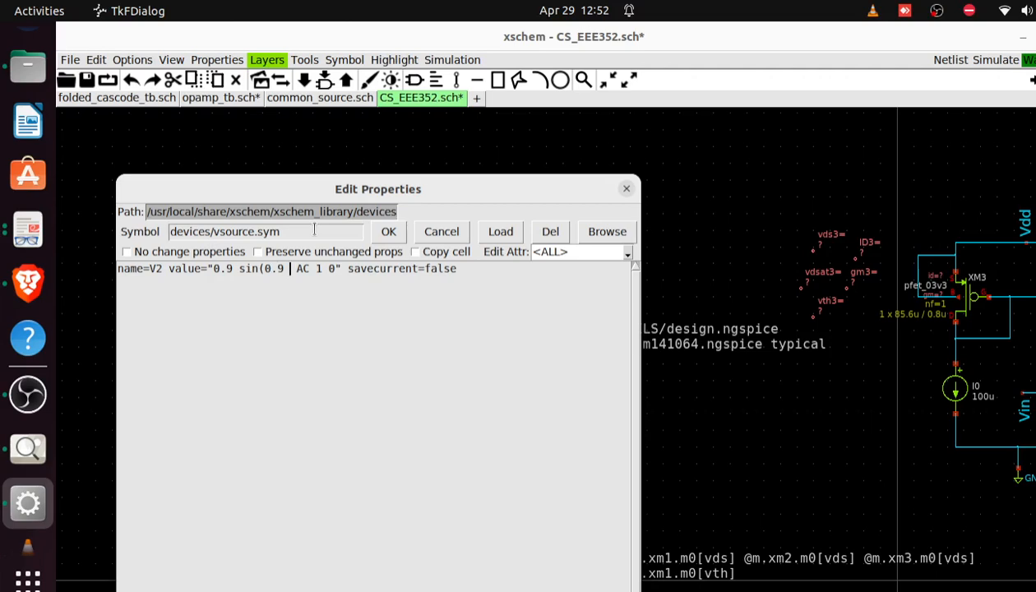
pyautogui.write('1m')
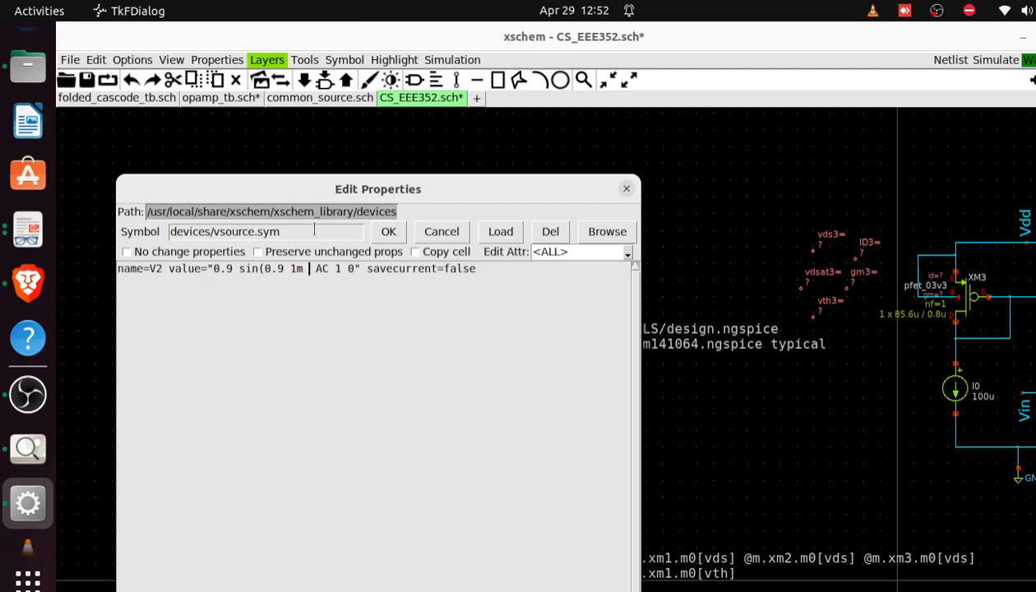
pyautogui.write('0 0 ')
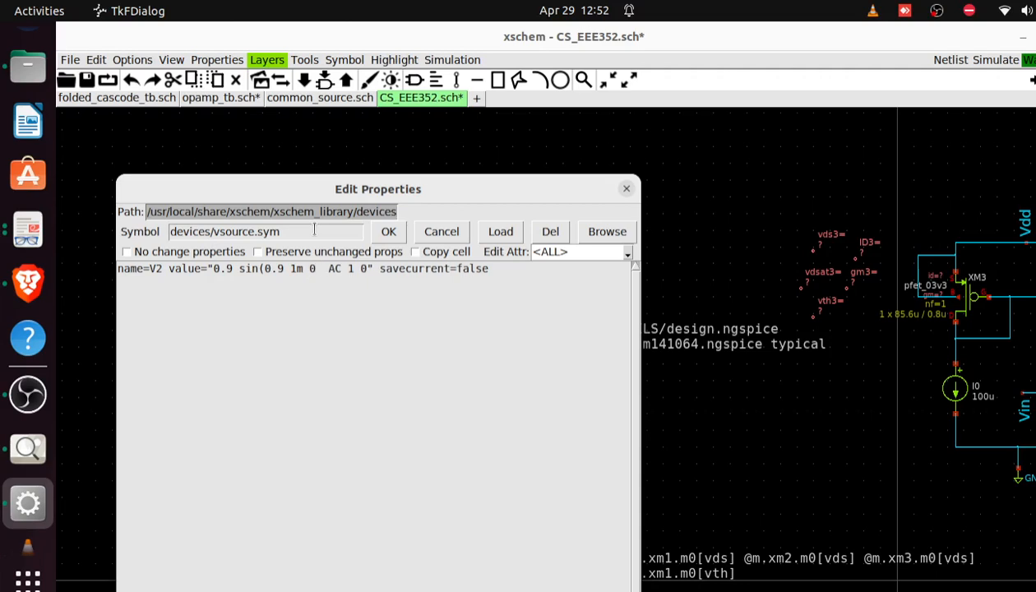
pyautogui.write('0')
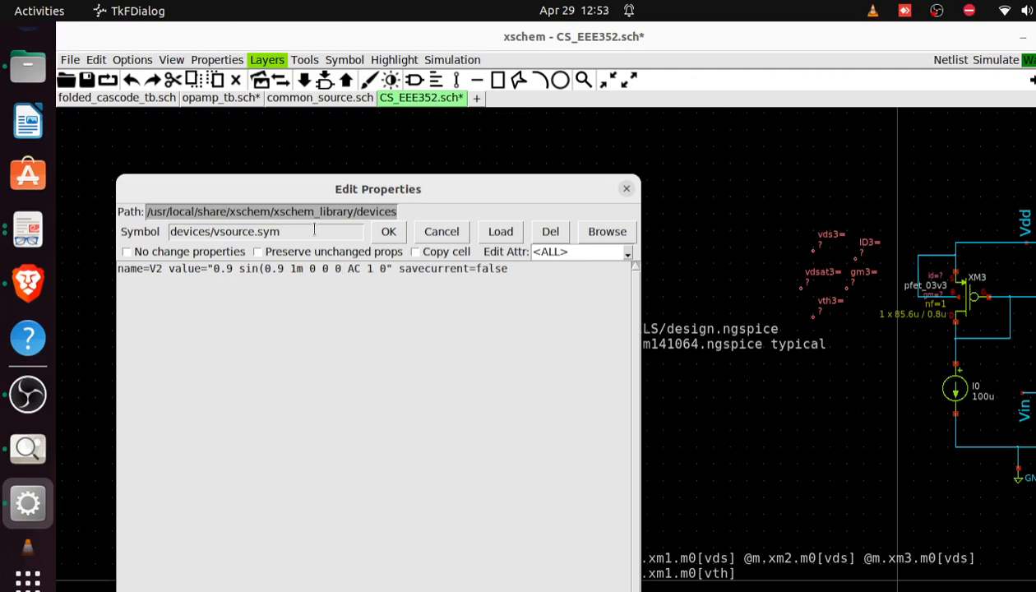
pyautogui.write(')')
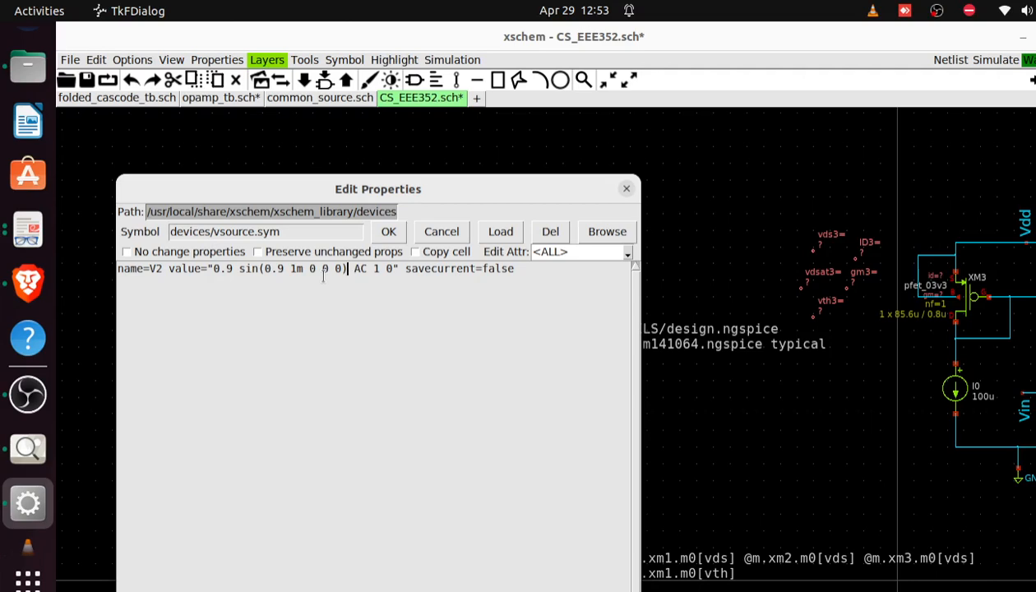
pyautogui.click(390, 235)
# - Check the input source's SIN definition in common_source.sch and insert a 10k frequency after 1m in V2's value in CS_EEE352.sch
pyautogui.click(306, 101)
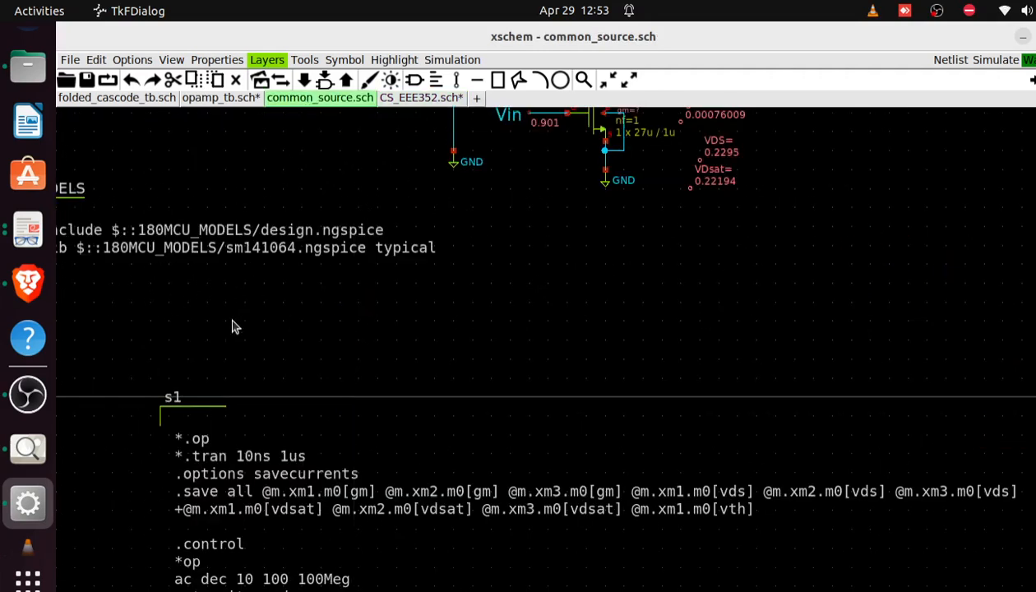
pyautogui.press('Left')
pyautogui.press('Left')
pyautogui.press('Left')
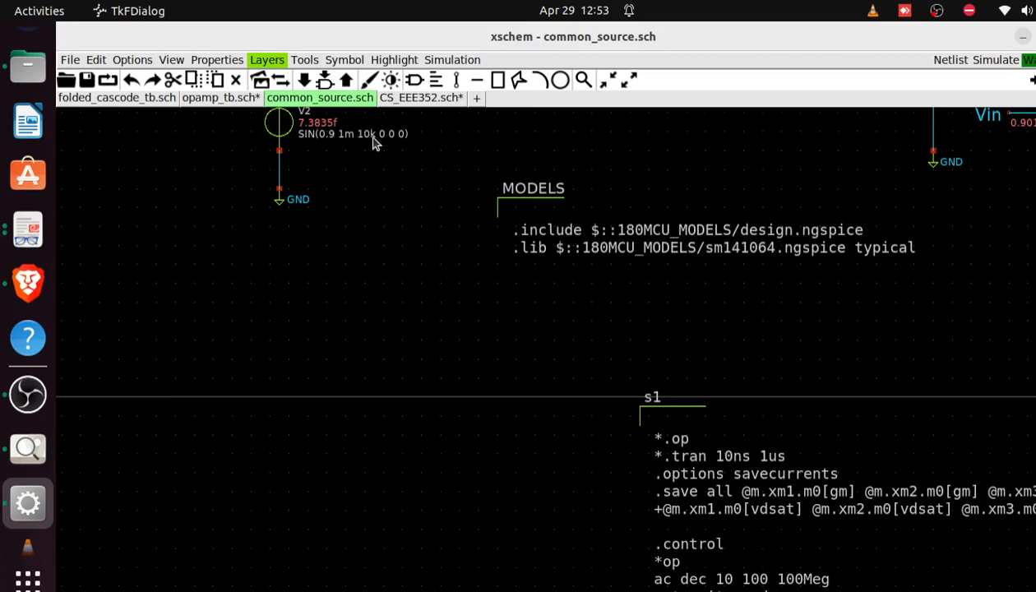
pyautogui.click(421, 98)
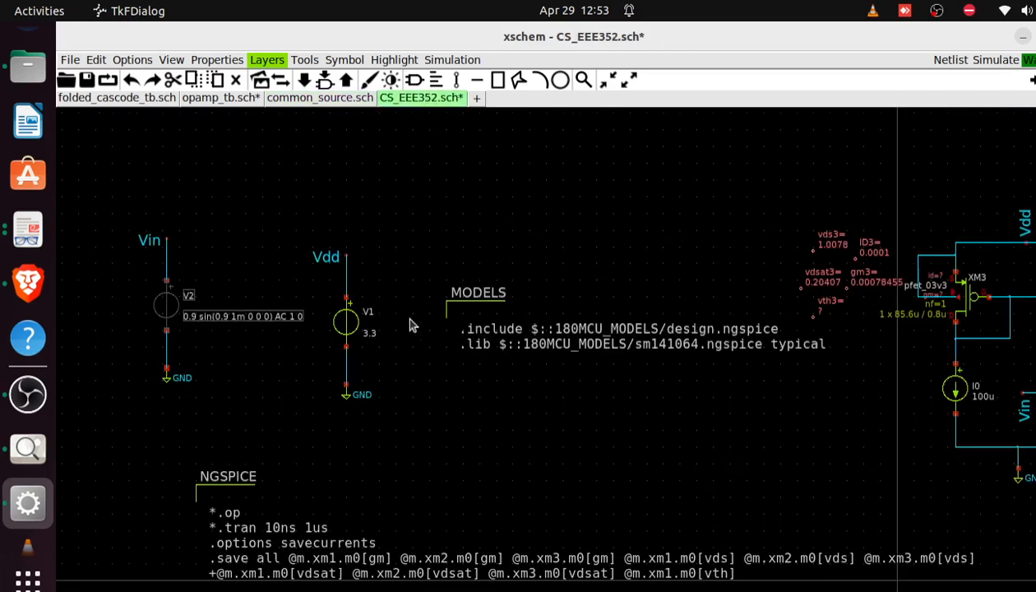
pyautogui.doubleClick(162, 315)
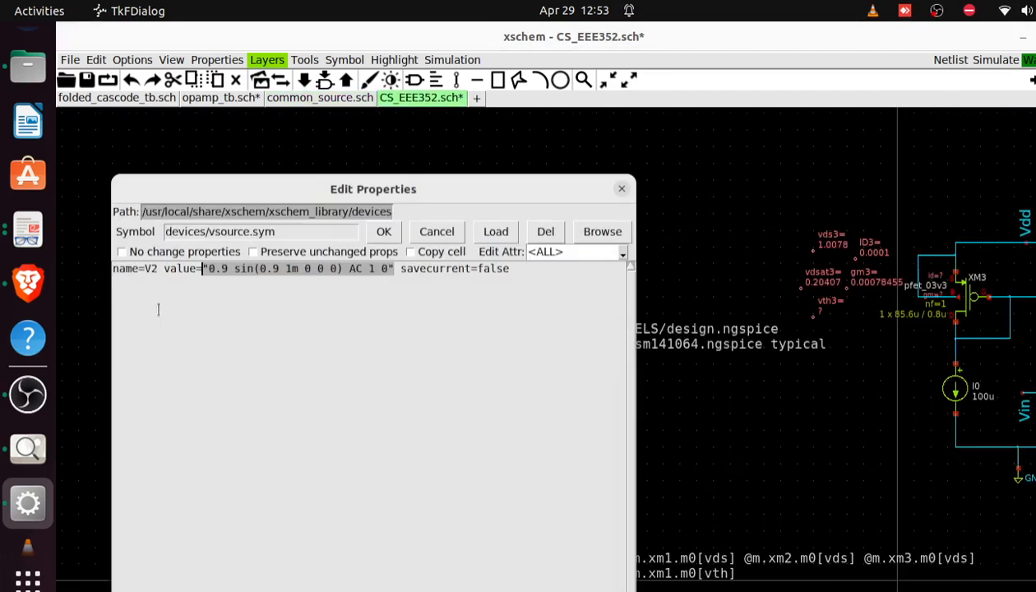
pyautogui.click(301, 272)
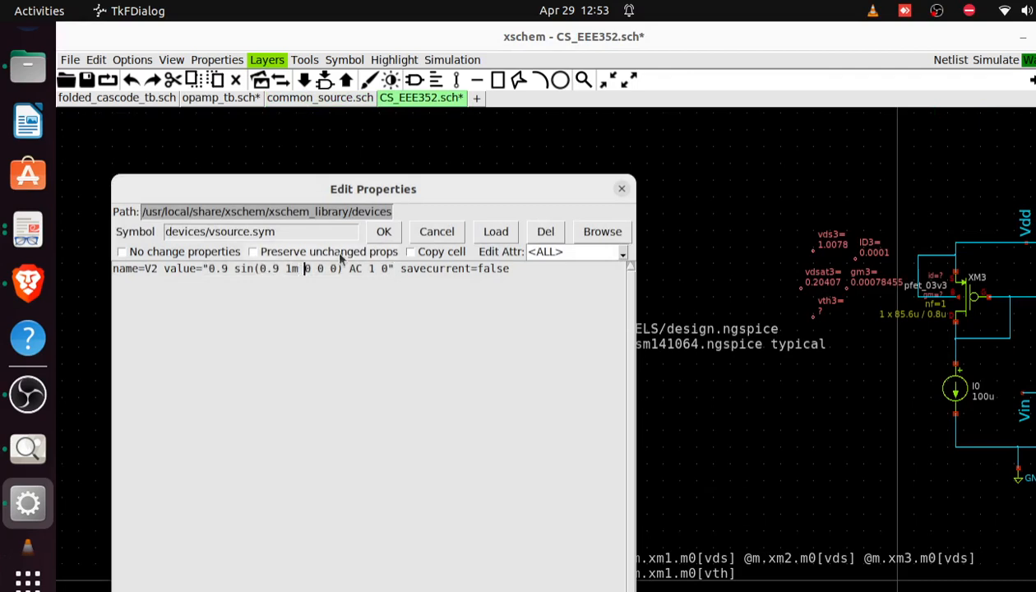
pyautogui.write('10k')
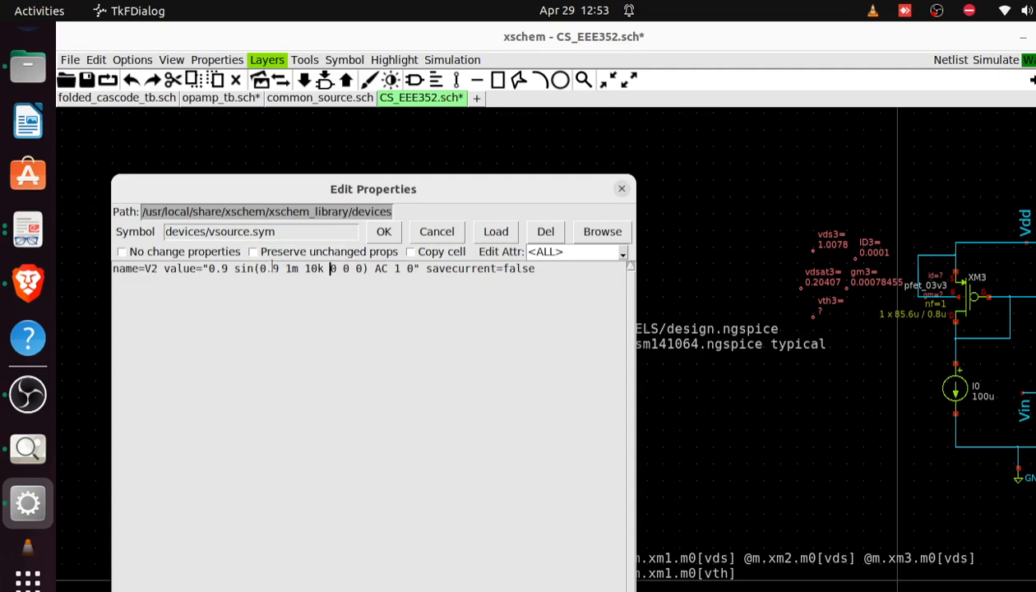
# - Remove the leading 0.9 before the sine function in V2's value
pyautogui.click(263, 269)
pyautogui.press('BackSpace')
pyautogui.press('BackSpace')
pyautogui.press('BackSpace')
pyautogui.press('BackSpace')
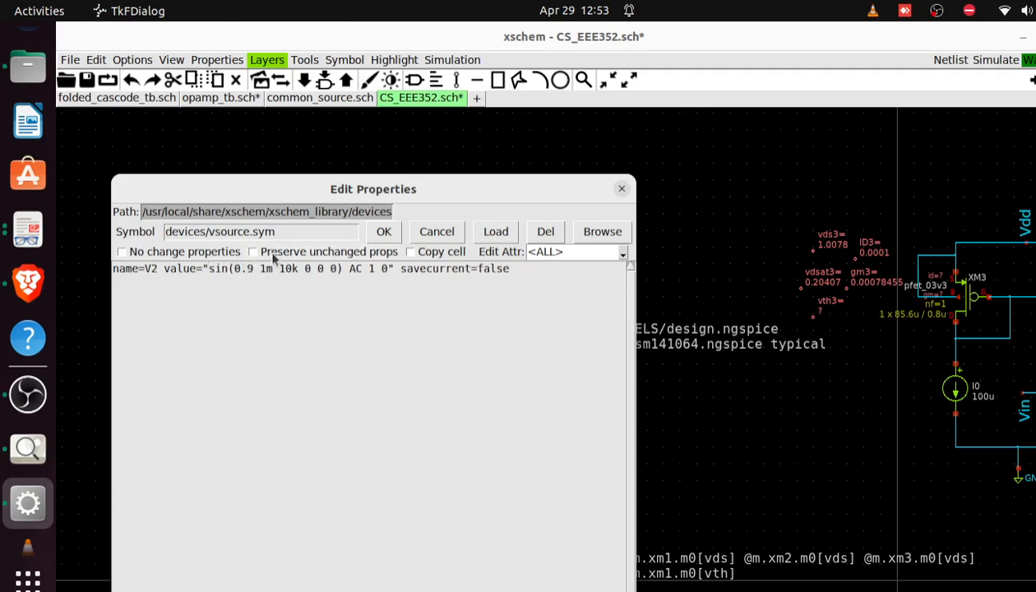
# - Try a sine offset of 0 with a separate leading 0.9 in V2's value
pyautogui.press('BackSpace')
pyautogui.press('BackSpace')
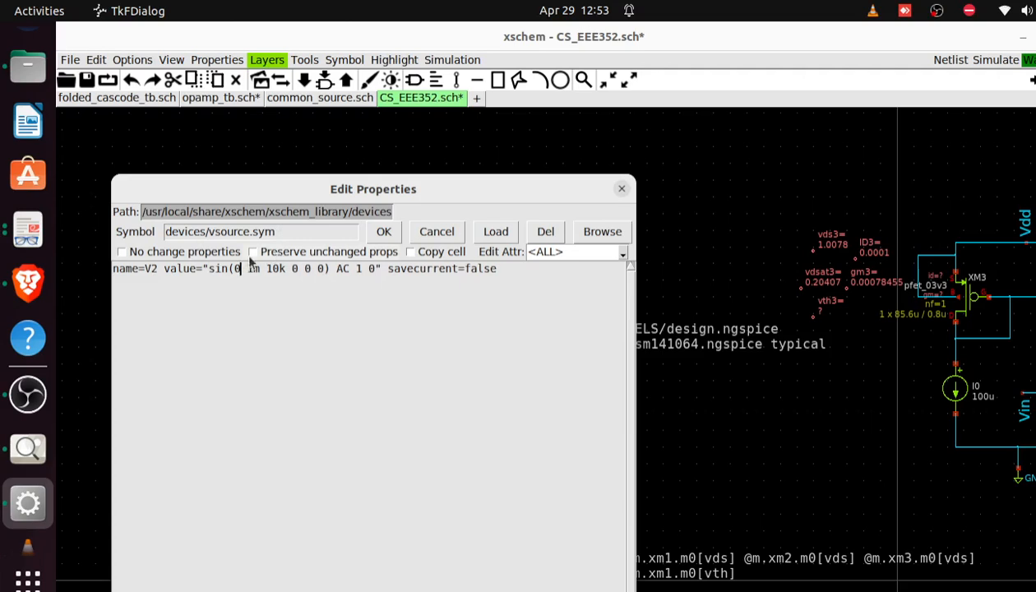
pyautogui.click(208, 270)
pyautogui.write('0.9')
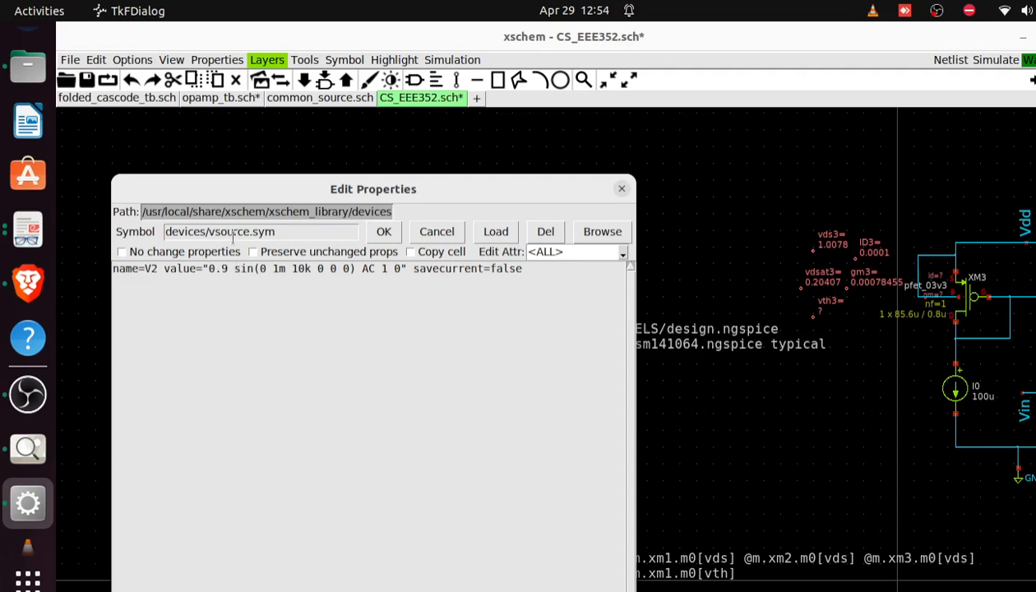
# - Change V2's value to "sin(0.9 1m 10k 0 0 0) AC 1 0" and apply it
pyautogui.press('BackSpace')
pyautogui.press('BackSpace')
pyautogui.press('BackSpace')
pyautogui.press('BackSpace')
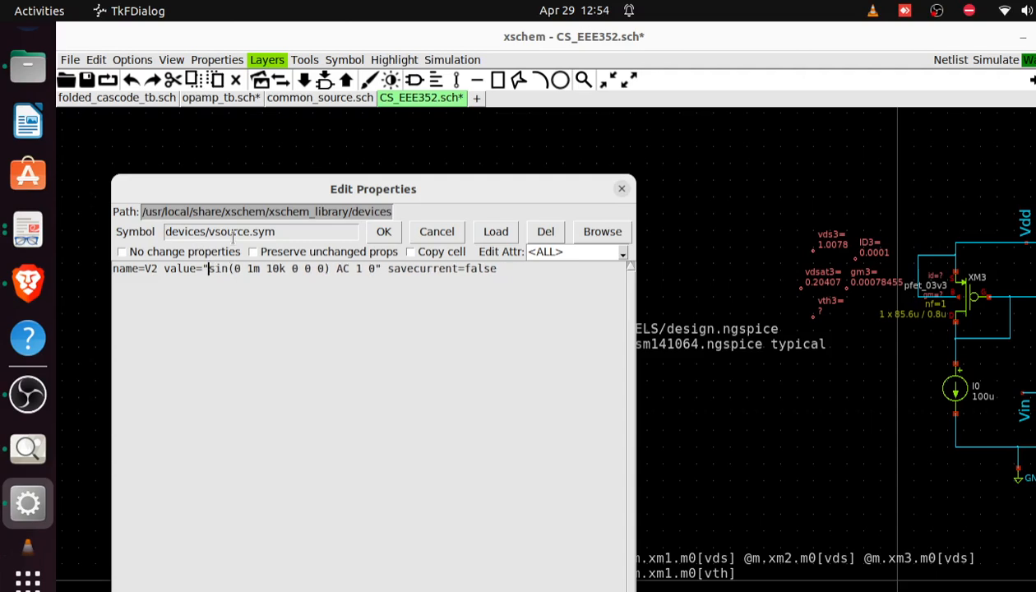
pyautogui.press('Right')
pyautogui.press('Right')
pyautogui.press('Right')
pyautogui.write('.9')
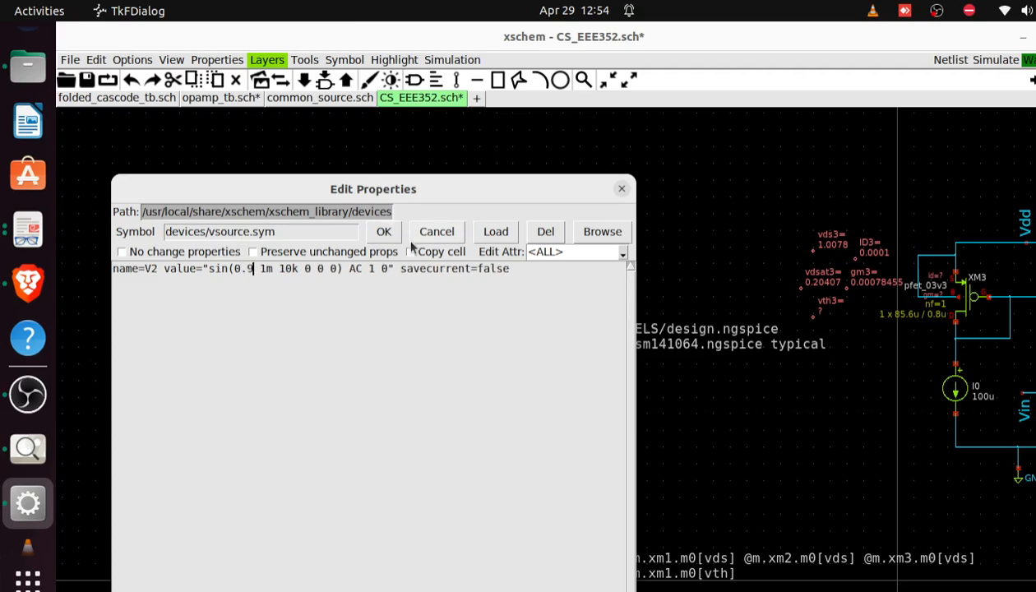
pyautogui.click(383, 233)
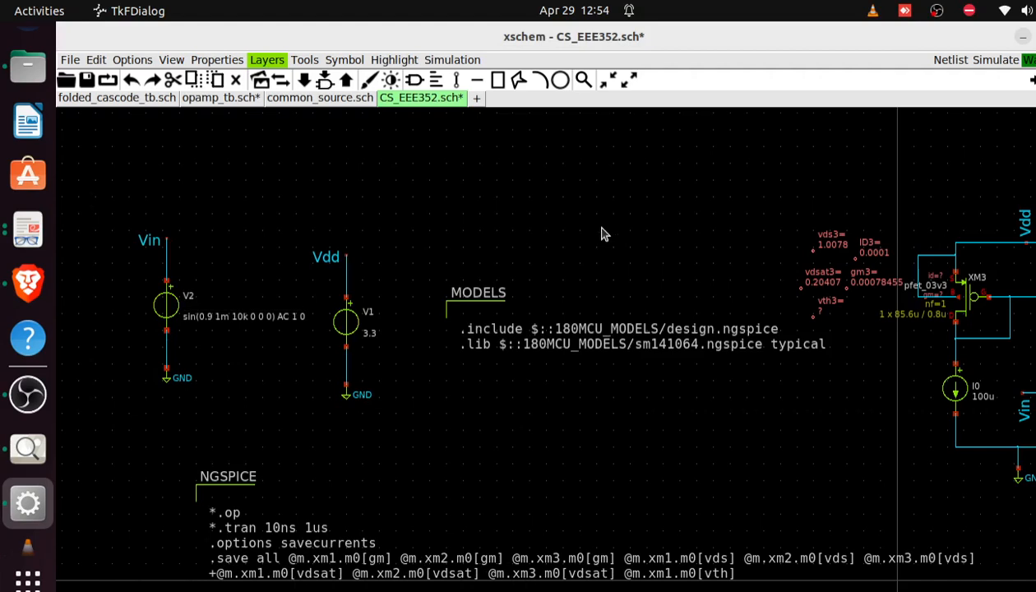
# - Save CS_EEE352.sch, regenerate its netlist and run the ngspice simulation
pyautogui.hotkey('ctrl', 's')
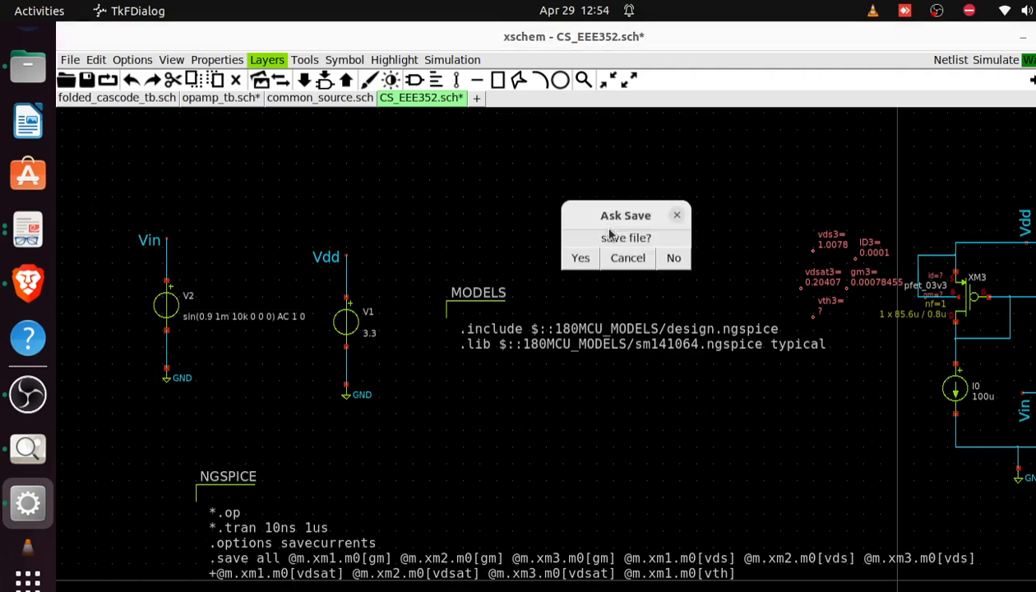
pyautogui.click(580, 260)
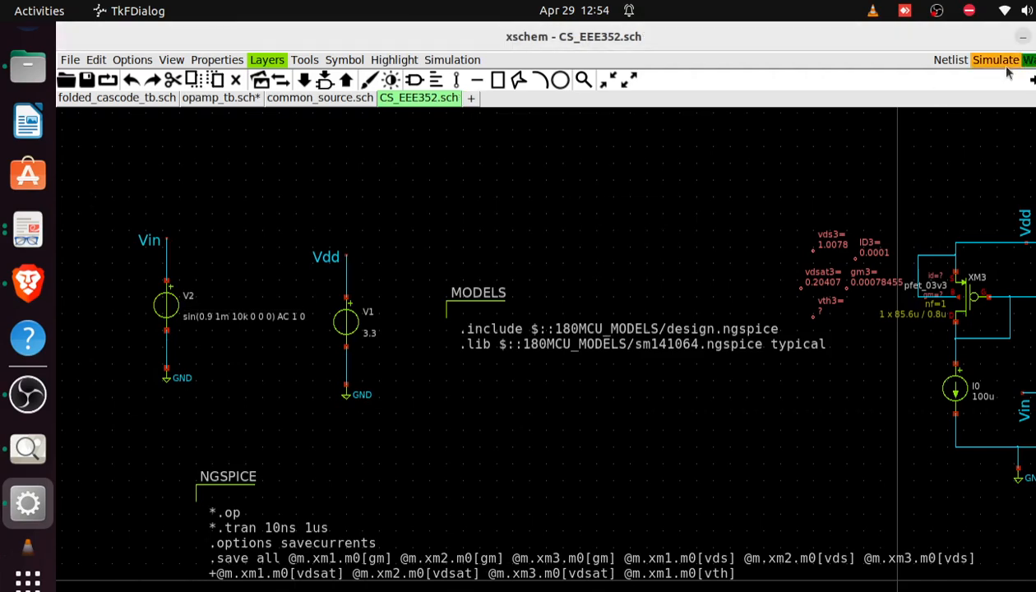
pyautogui.click(950, 62)
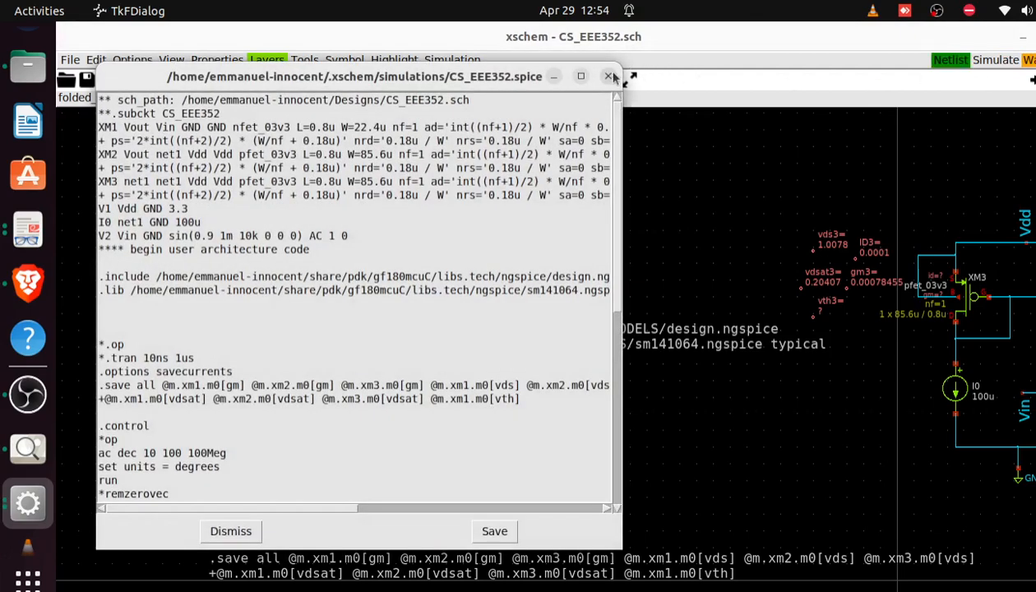
pyautogui.press('Escape')
pyautogui.click(996, 60)
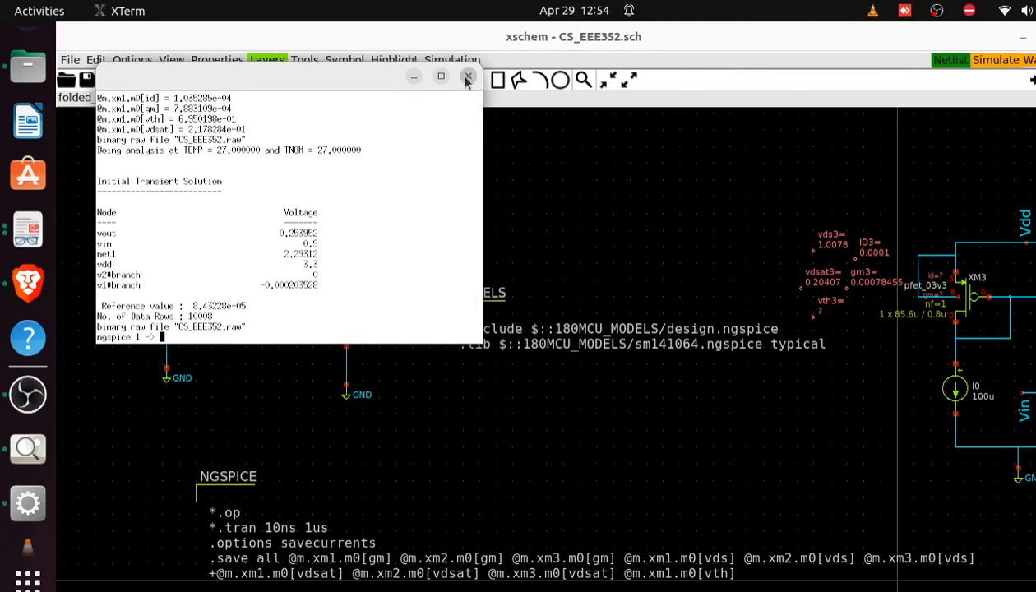
pyautogui.click(468, 76)
# - Load the transient results from CS_EEE352.raw
pyautogui.click(1028, 60)
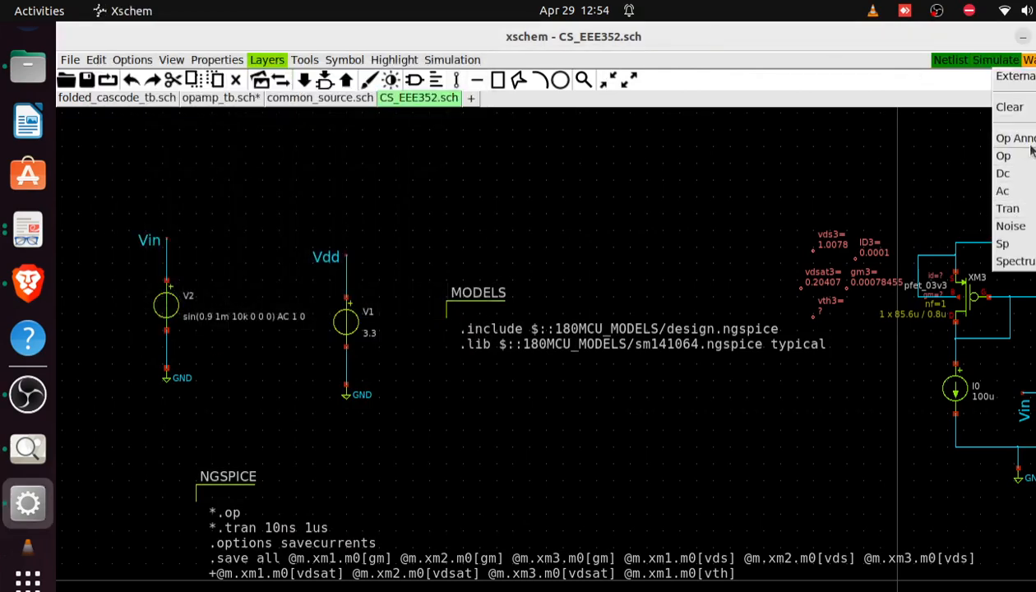
pyautogui.click(1010, 210)
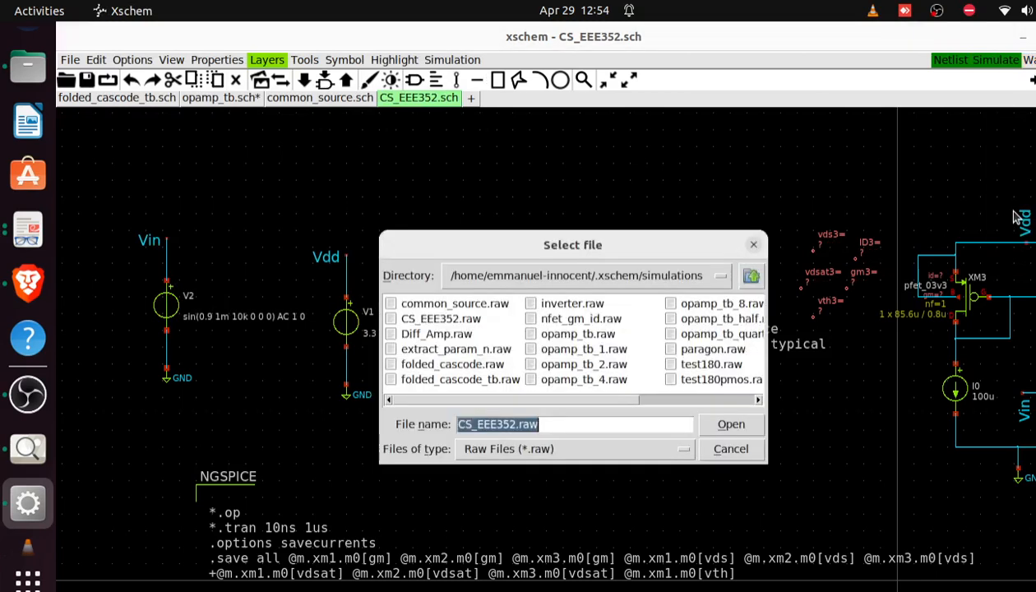
pyautogui.click(716, 425)
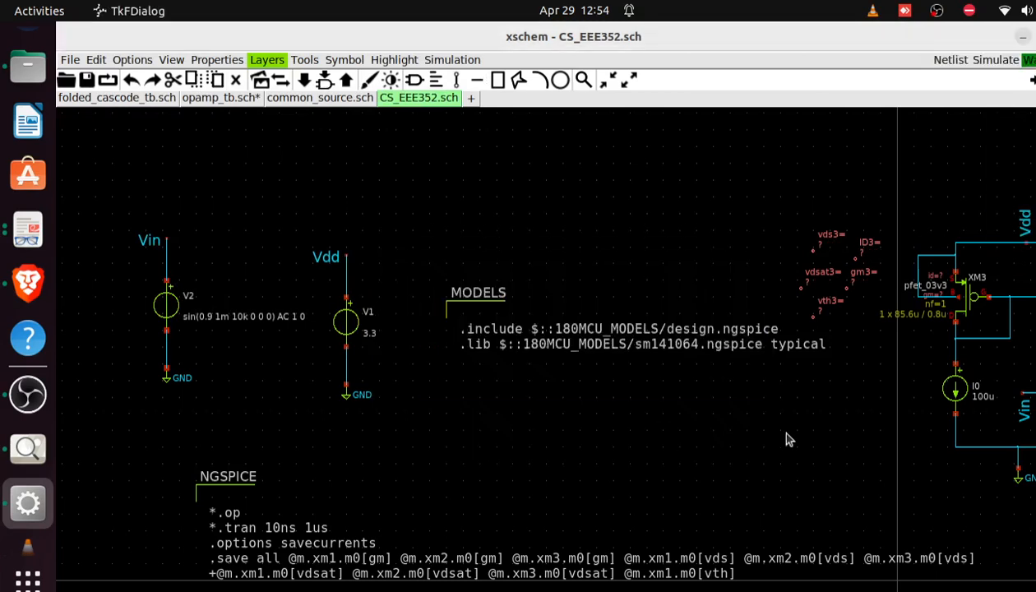
# - Fit the vertical axis of the lower vout graph to the transient waveform
pyautogui.press('Right')
pyautogui.press('Right')
pyautogui.press('Right')
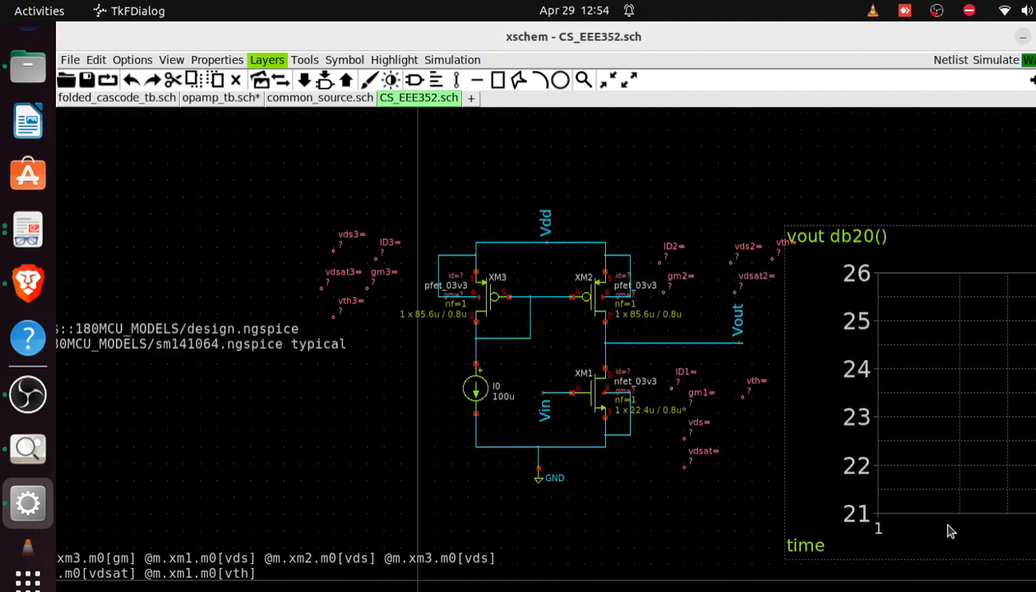
pyautogui.press('Down')
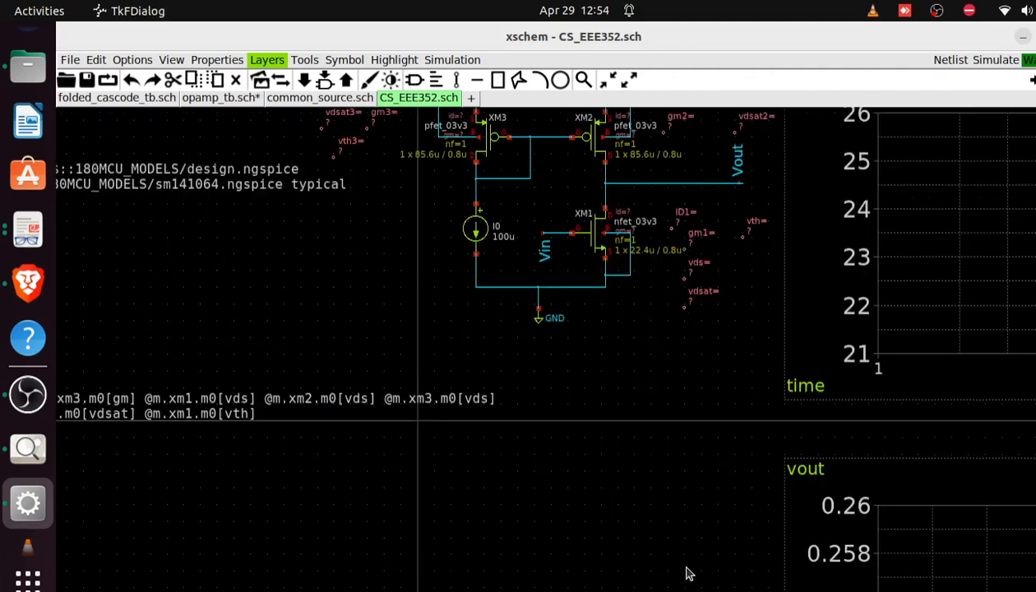
pyautogui.press('Down')
pyautogui.press('Down')
pyautogui.press('Right')
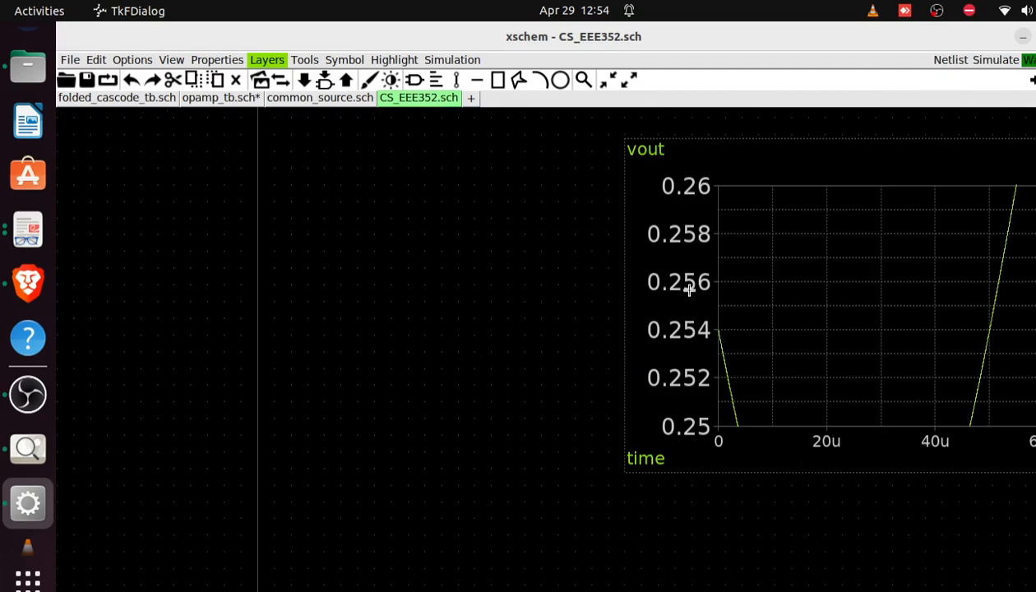
pyautogui.press('f')
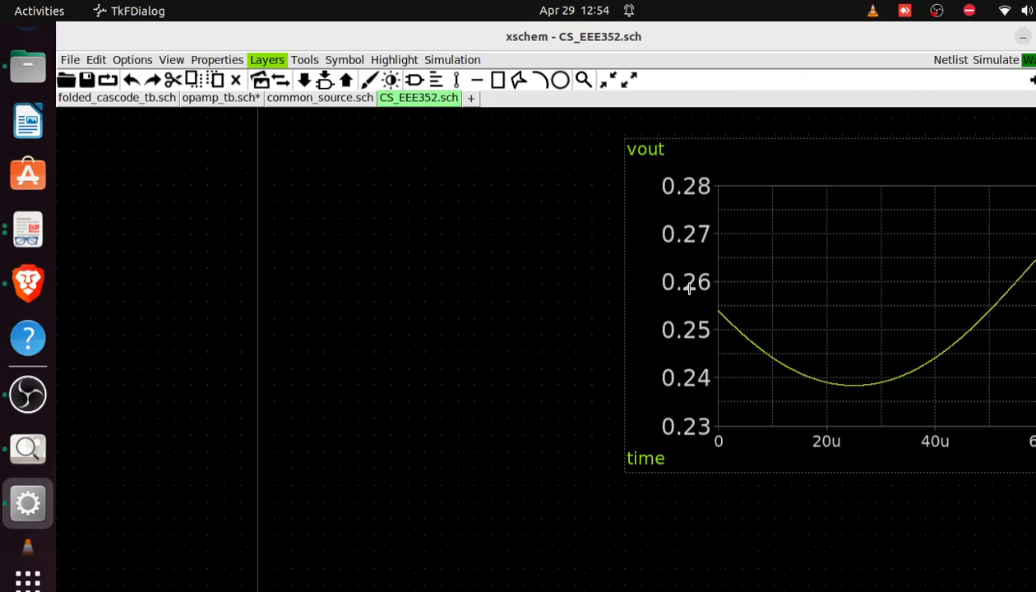
pyautogui.press('Right')
pyautogui.press('Right')
pyautogui.press('Right')
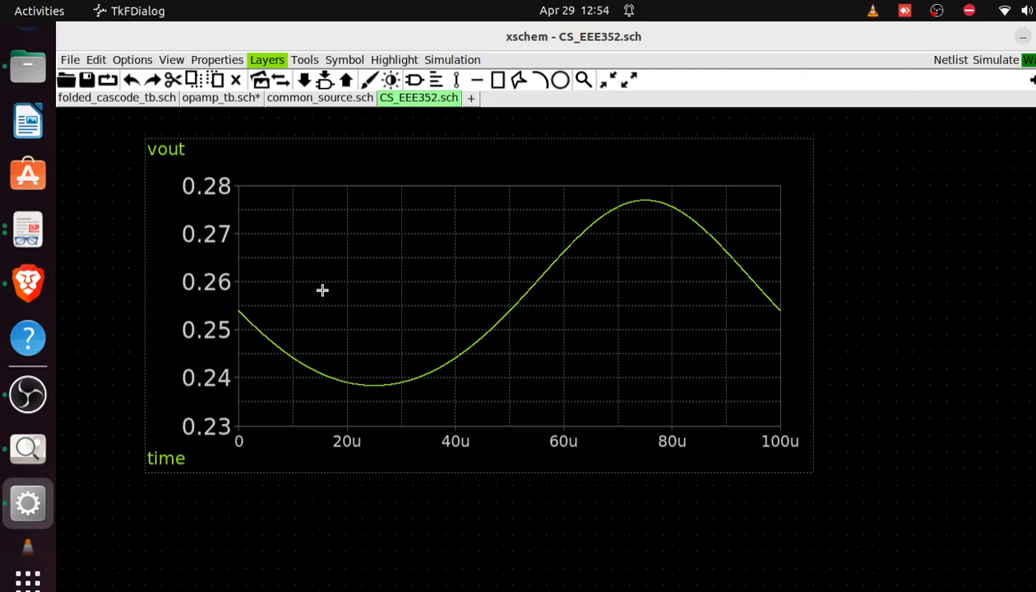
# - Try plotting vin in dark red alongside vout in the lower graph, with the vertical axis fitted to both signals
pyautogui.doubleClick(350, 282)
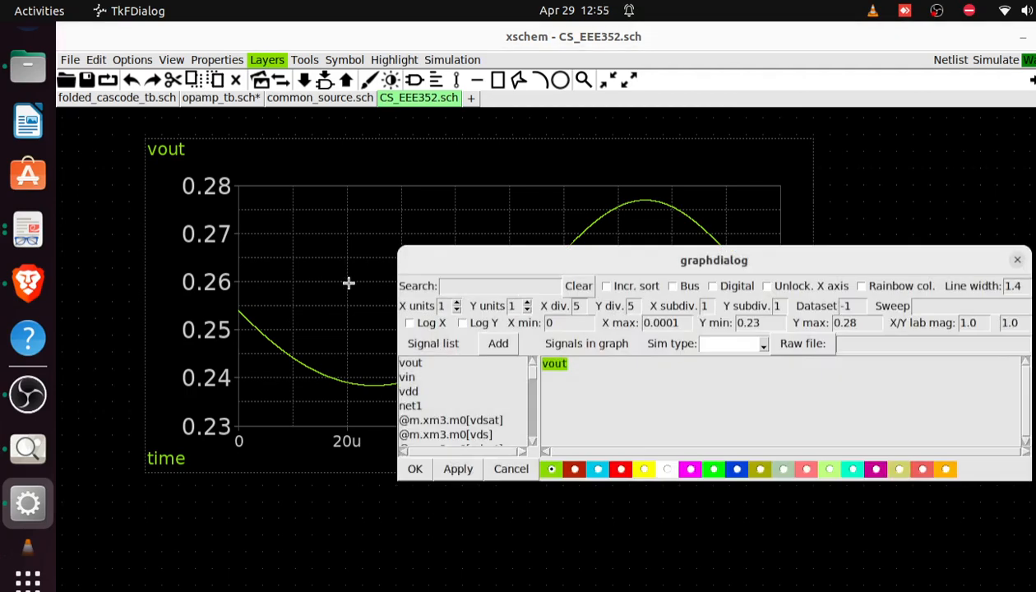
pyautogui.click(409, 379)
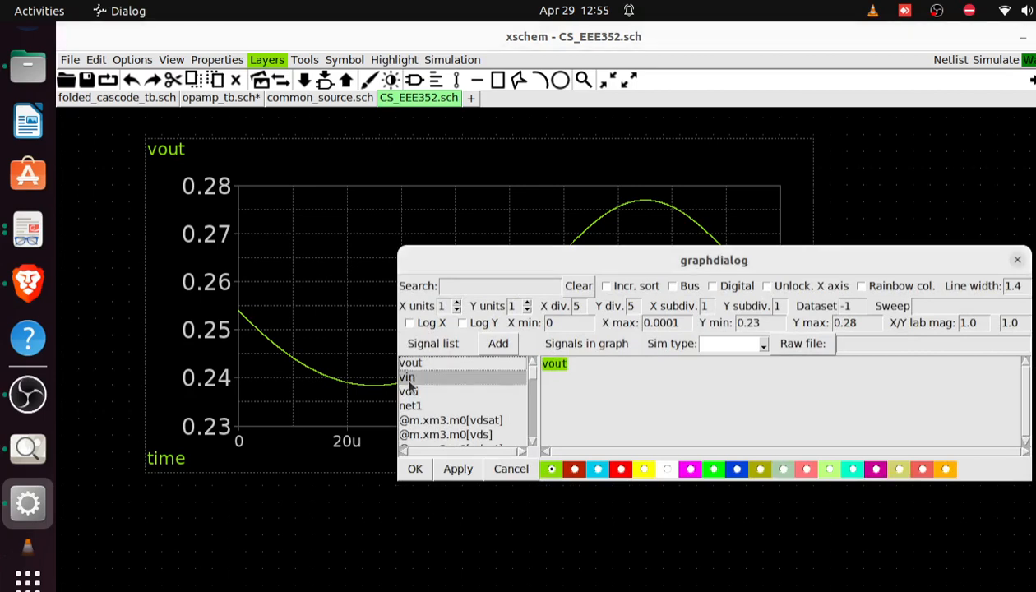
pyautogui.click(500, 344)
pyautogui.click(608, 388)
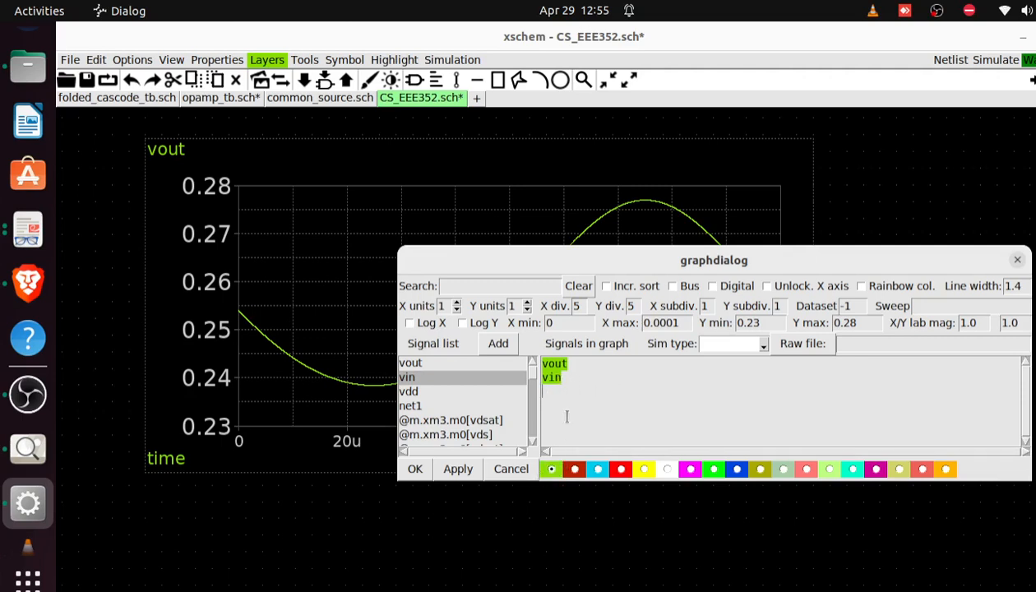
pyautogui.click(561, 378)
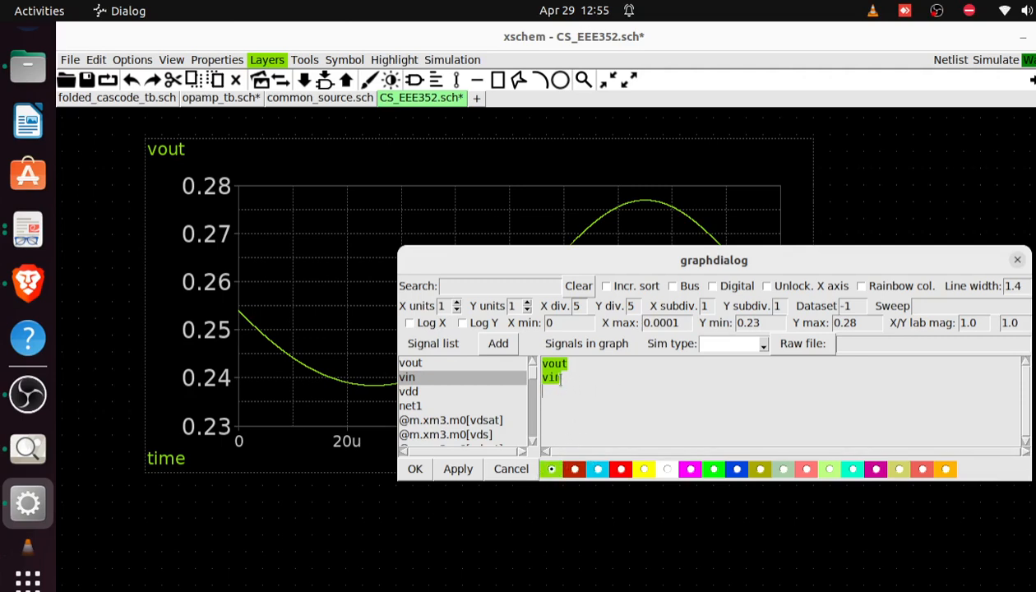
pyautogui.click(573, 471)
pyautogui.click(416, 470)
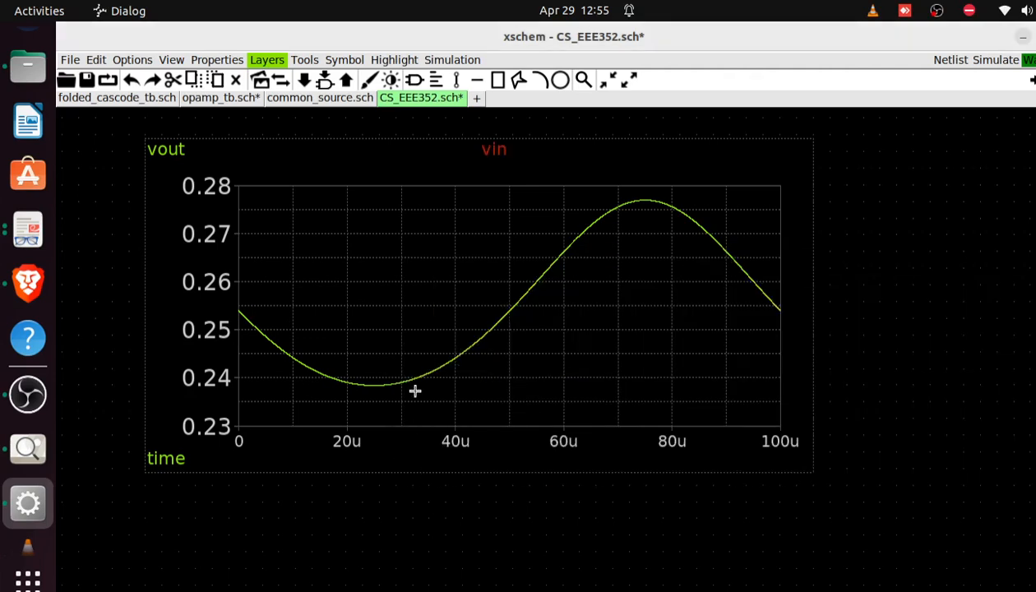
pyautogui.press('f')
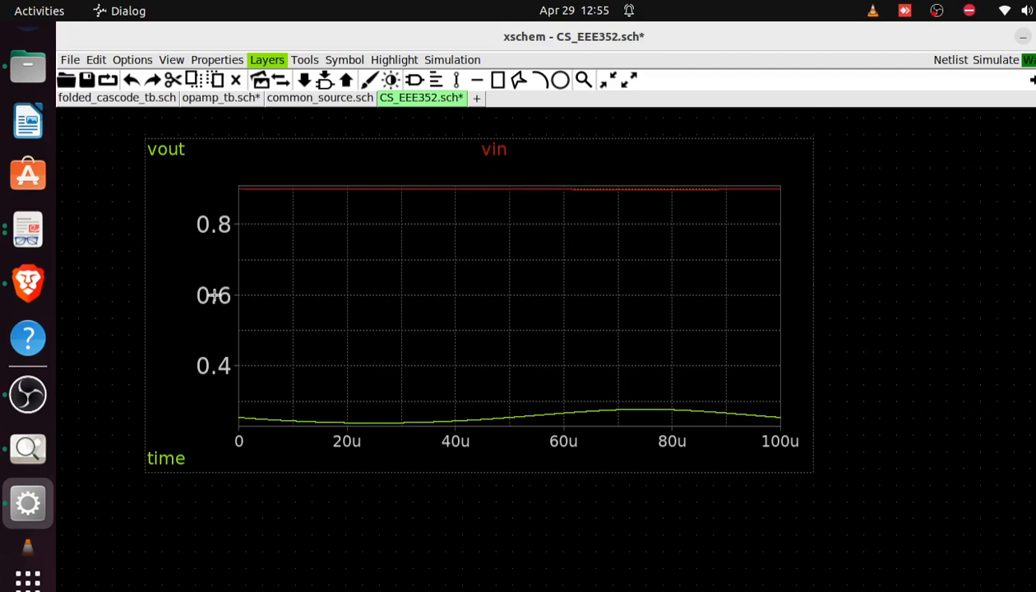
# - Remove vin from the lower graph and refit the vertical axis to vout alone
pyautogui.doubleClick(354, 272)
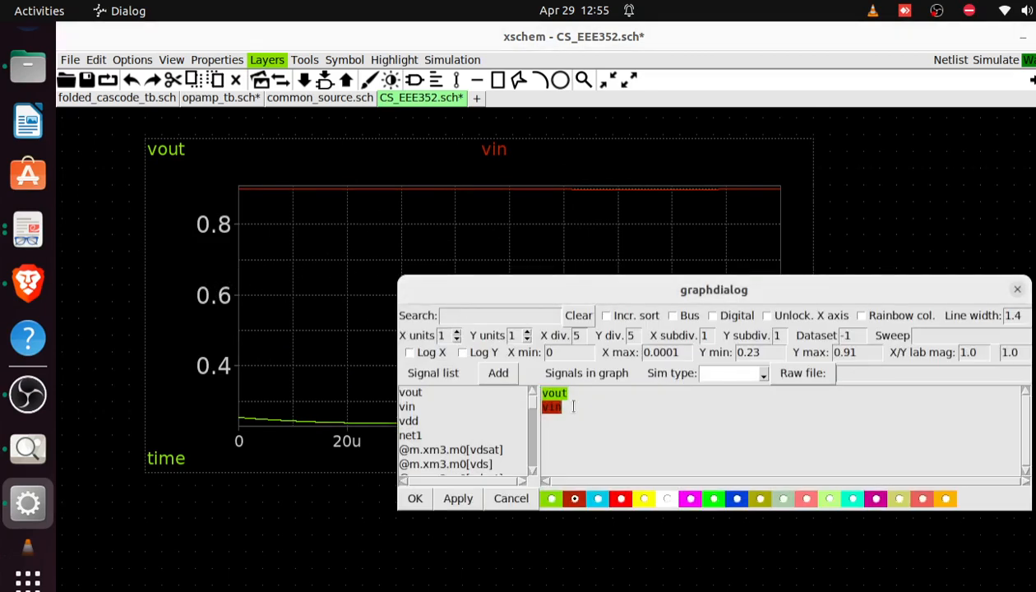
pyautogui.press('BackSpace')
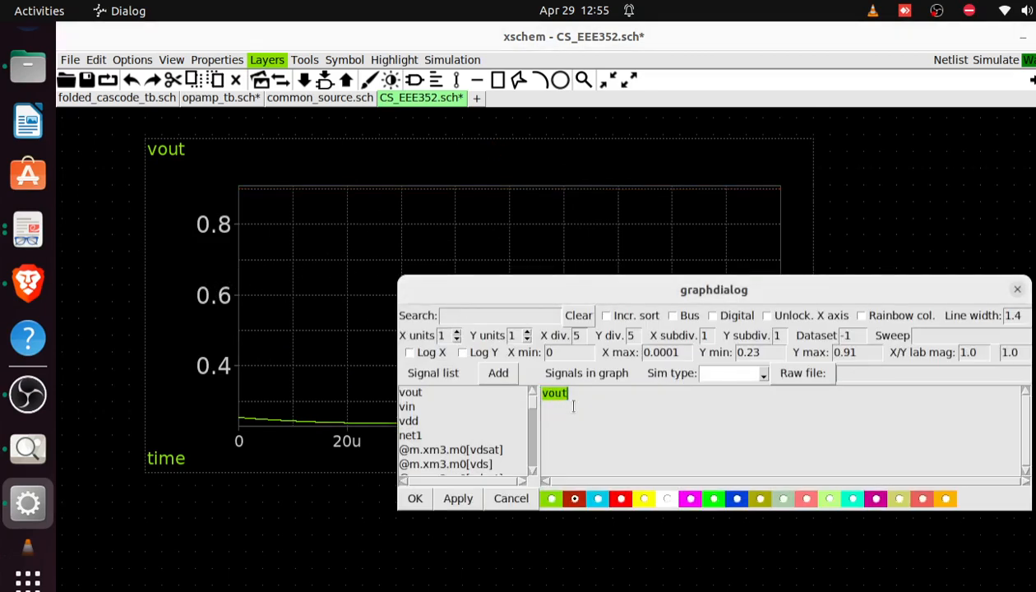
pyautogui.click(414, 499)
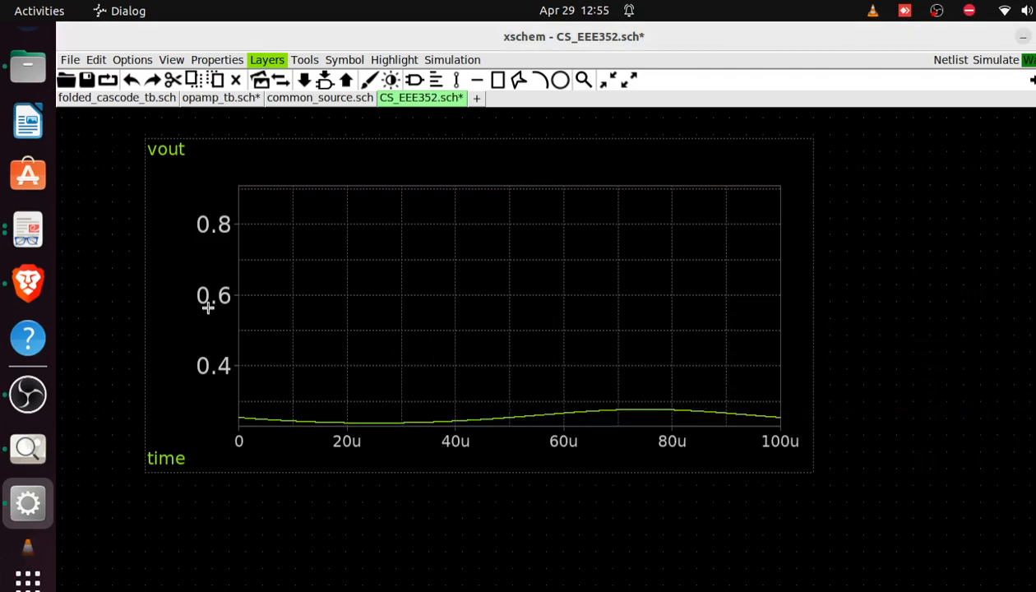
pyautogui.press('f')
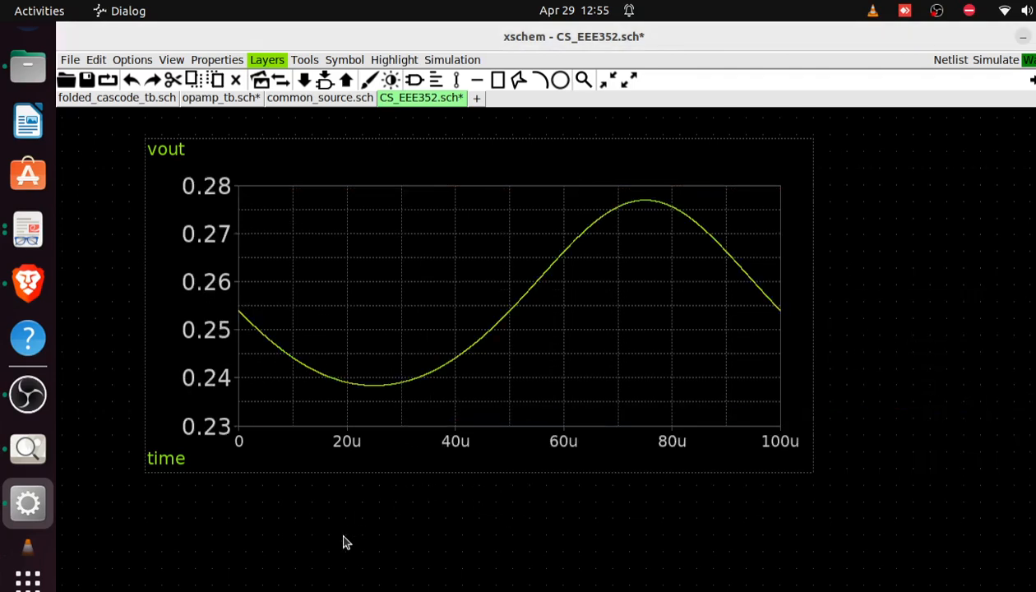
# - Place a new waveform graph directly below the transient vout graph
pyautogui.hotkey('ctrl', 'z')
pyautogui.hotkey('ctrl', 'z')
pyautogui.hotkey('ctrl', 'z')
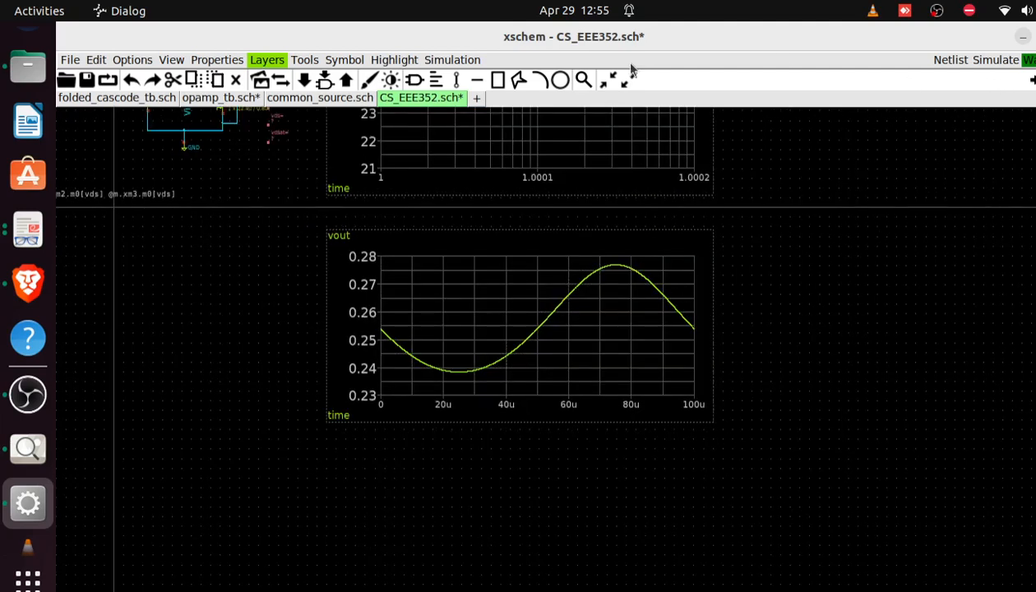
pyautogui.click(444, 60)
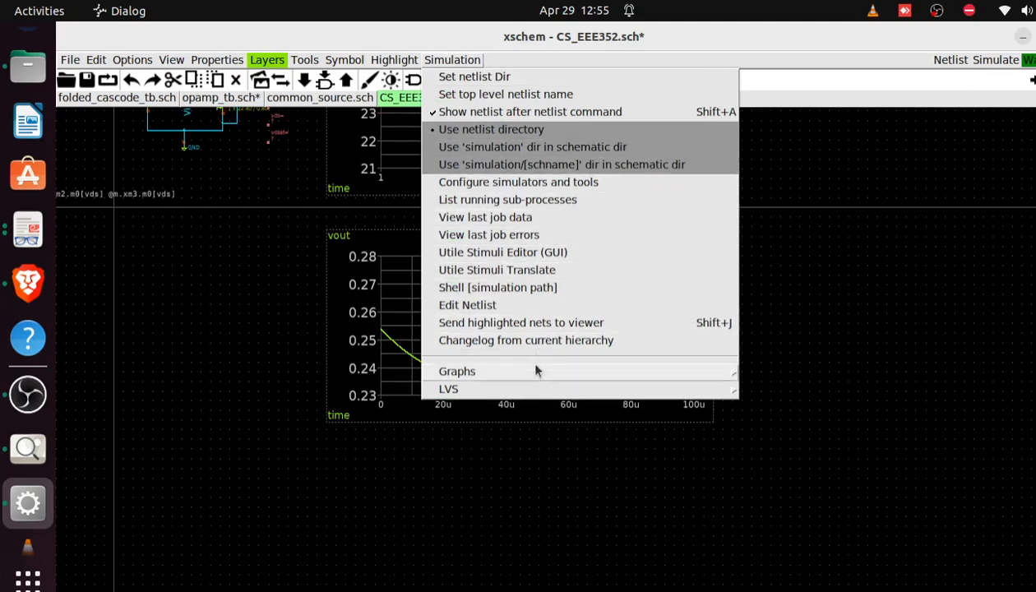
pyautogui.moveTo(695, 371)
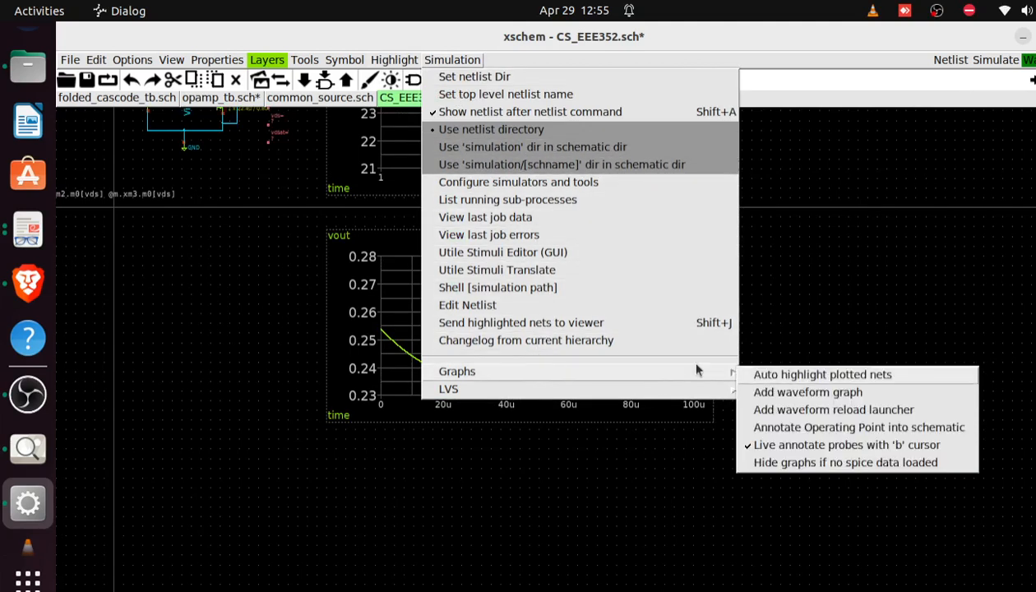
pyautogui.click(788, 399)
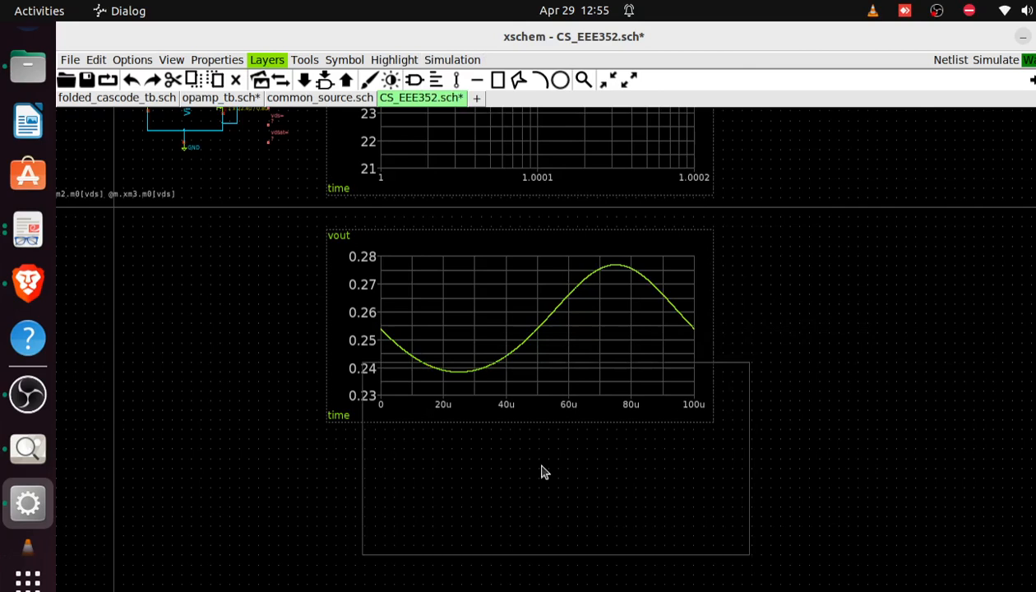
pyautogui.click(526, 549)
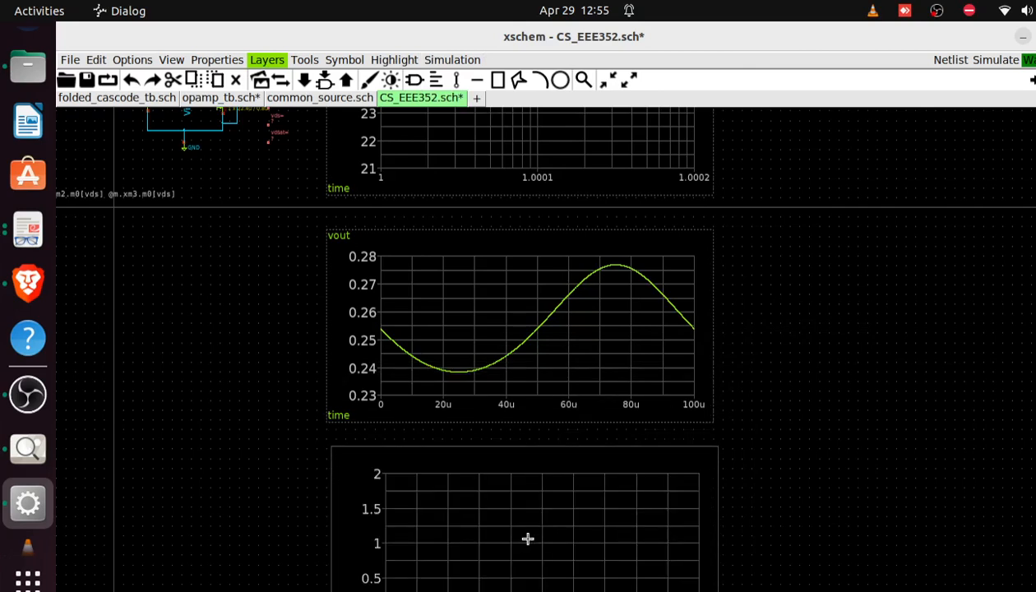
# - Plot vin in the new graph and fit its vertical axis to the waveform
pyautogui.doubleClick(527, 539)
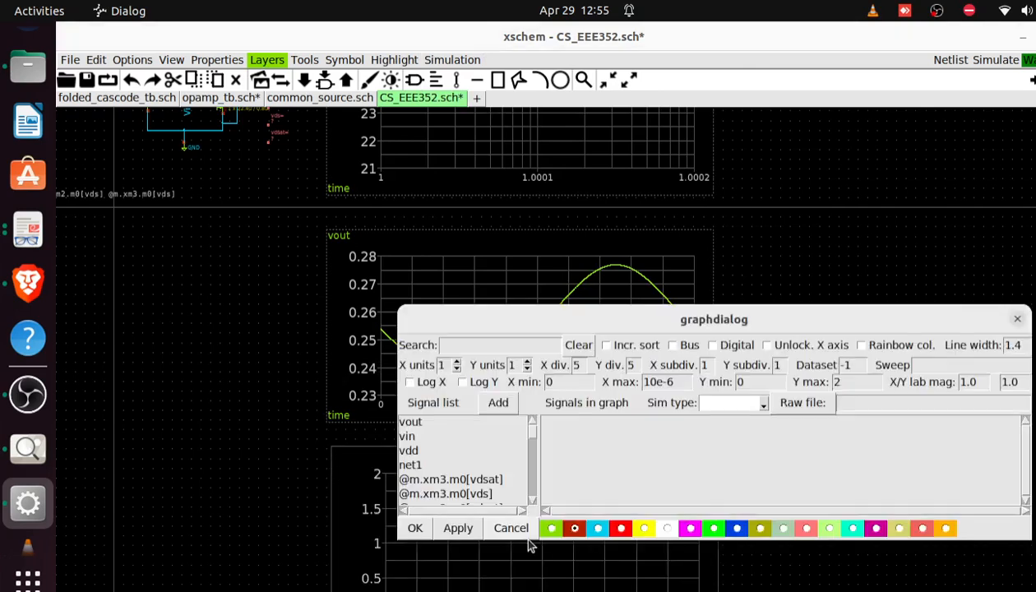
pyautogui.click(408, 444)
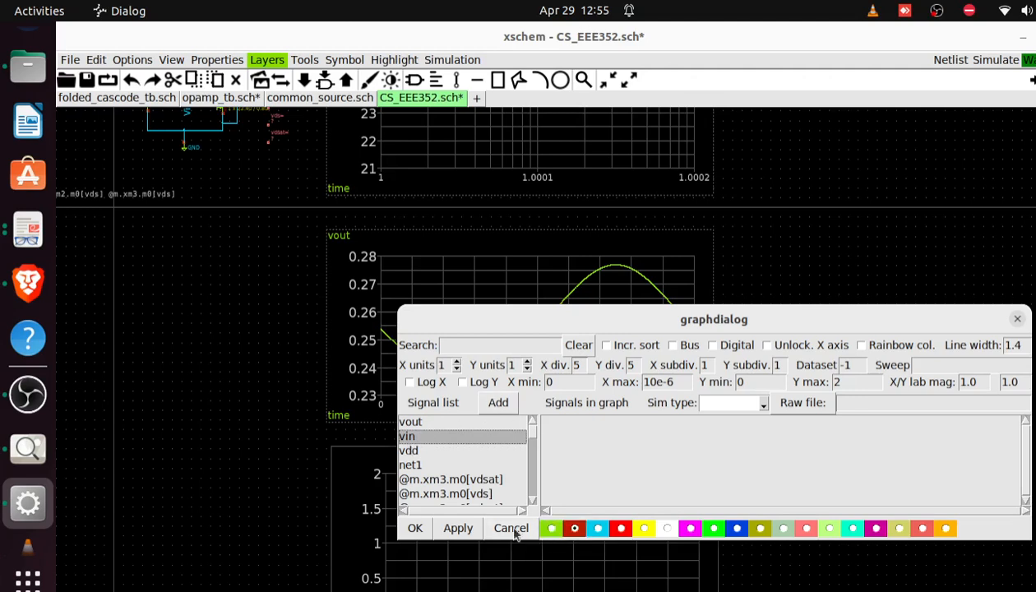
pyautogui.click(498, 402)
pyautogui.click(415, 528)
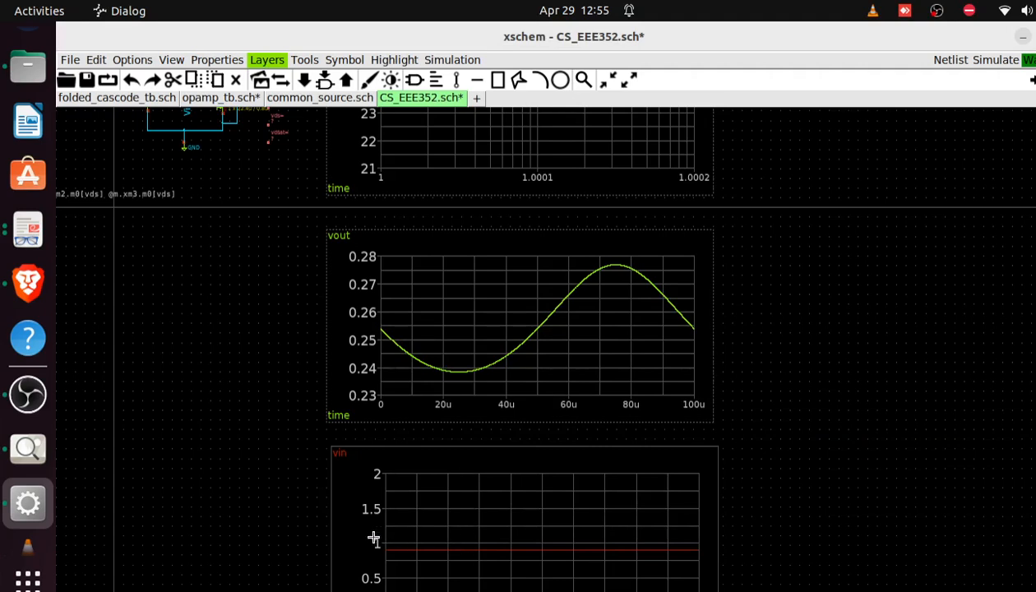
pyautogui.press('f')
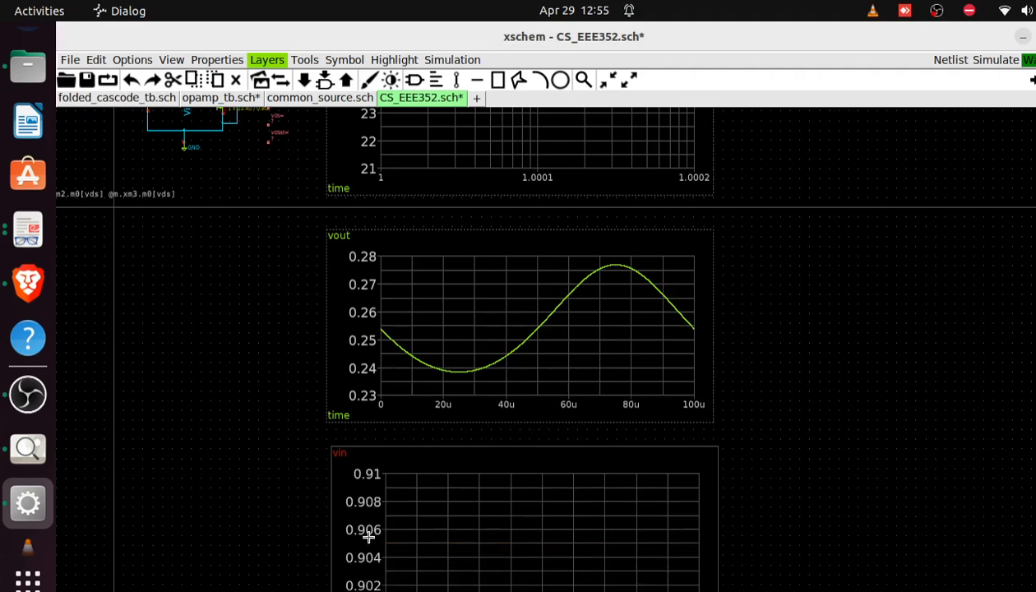
pyautogui.scroll(-1, 797, 546)
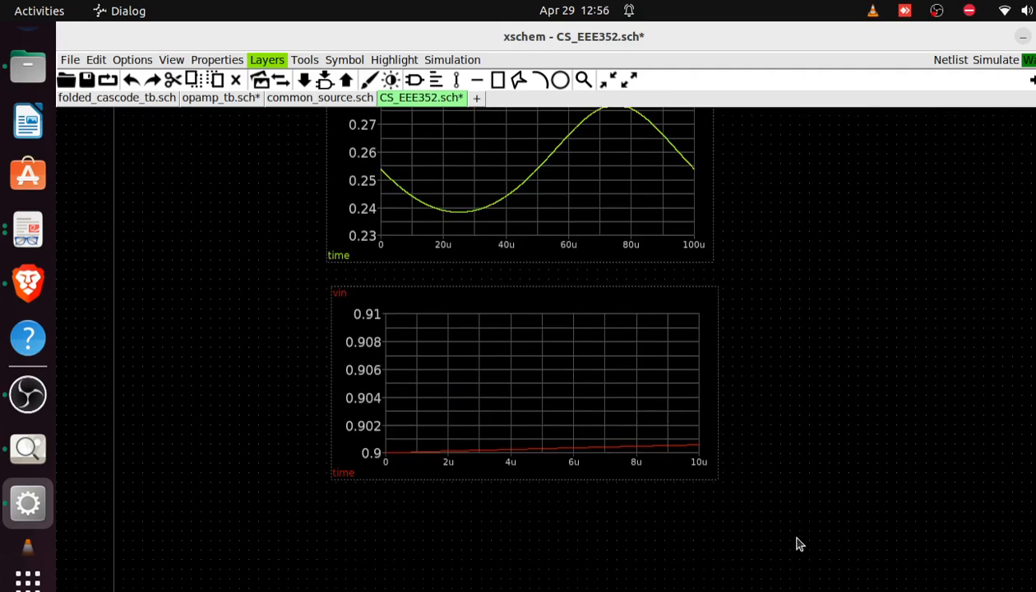
# - Fit the vin graph's time axis to the full 0 to 100u transient and refit its vertical axis to the complete sine wave
pyautogui.scroll(1, 798, 545)
pyautogui.scroll(-1, 798, 545)
pyautogui.press('f')
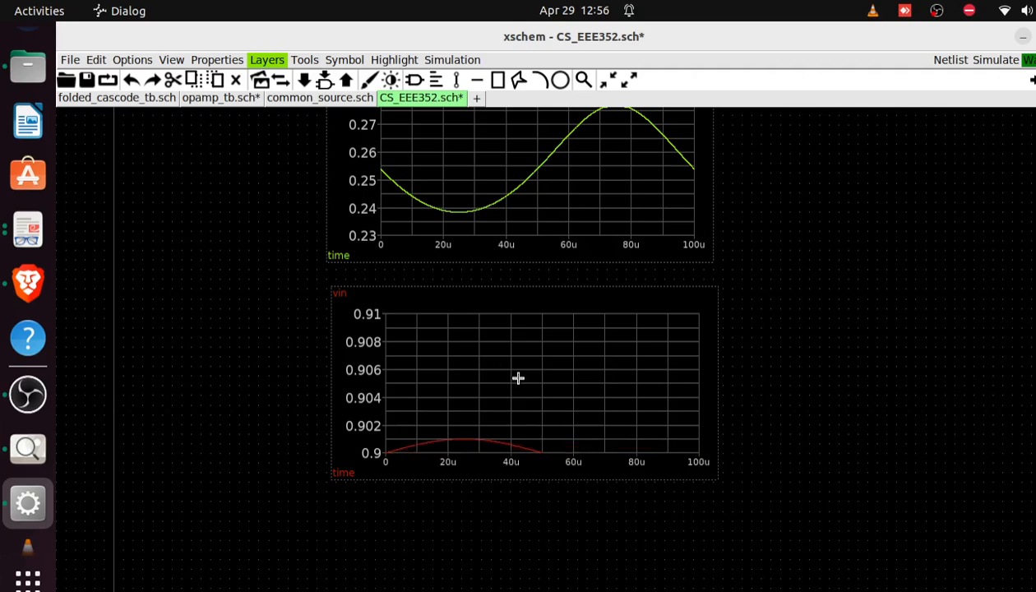
pyautogui.scroll(-1, 853, 446)
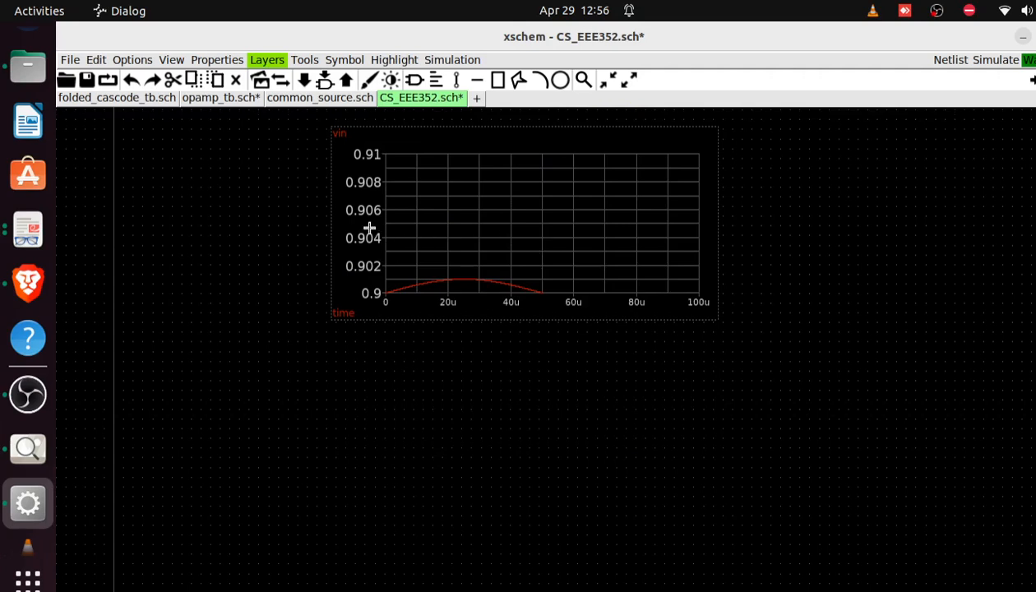
pyautogui.press('f')
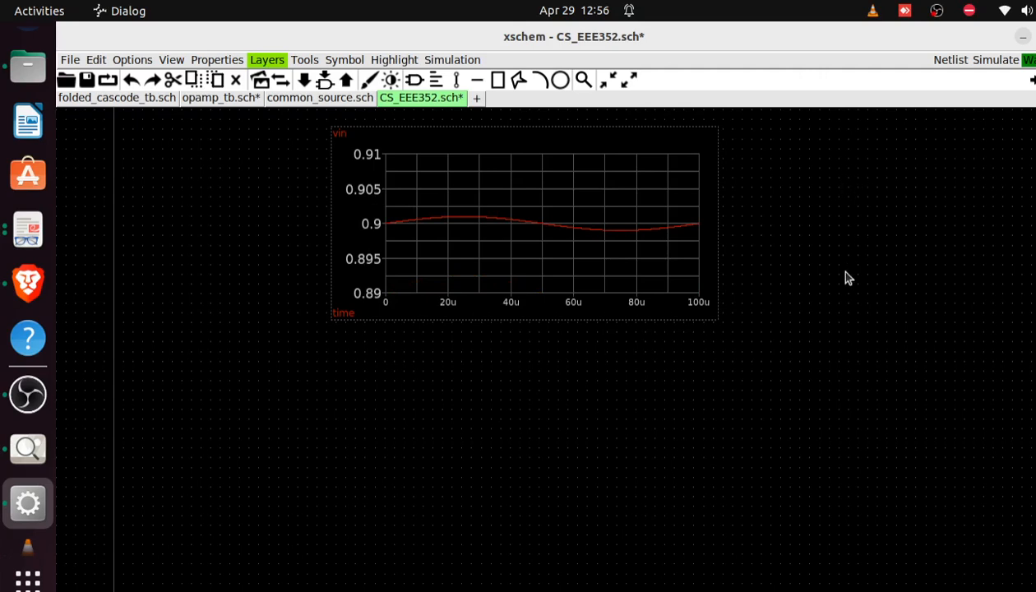
# - Place a vertical cursor at the first trough of the transient vout curve to read vout and vin at that time
pyautogui.scroll(2, 847, 278)
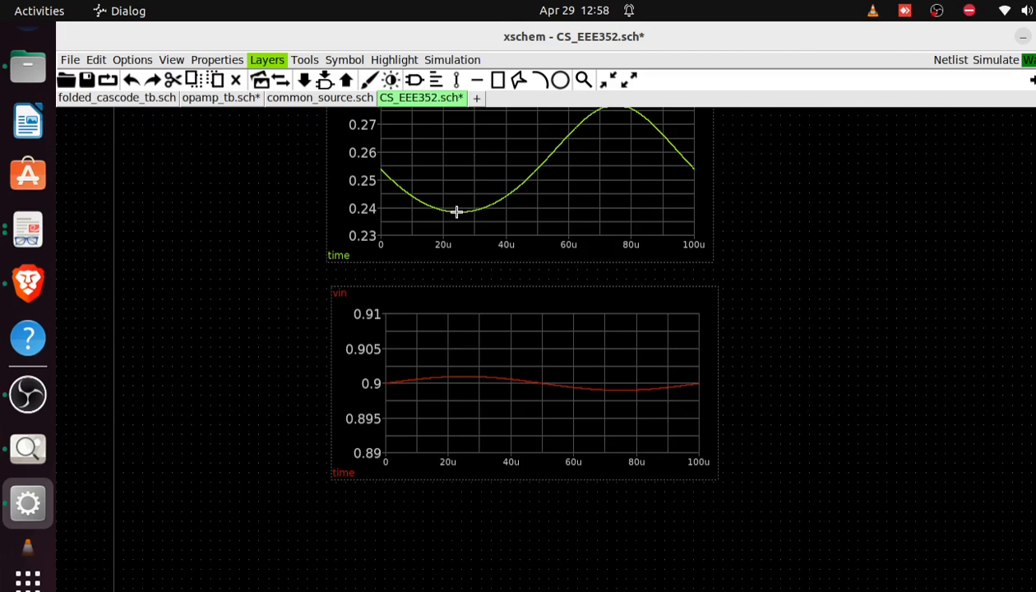
pyautogui.press('a')
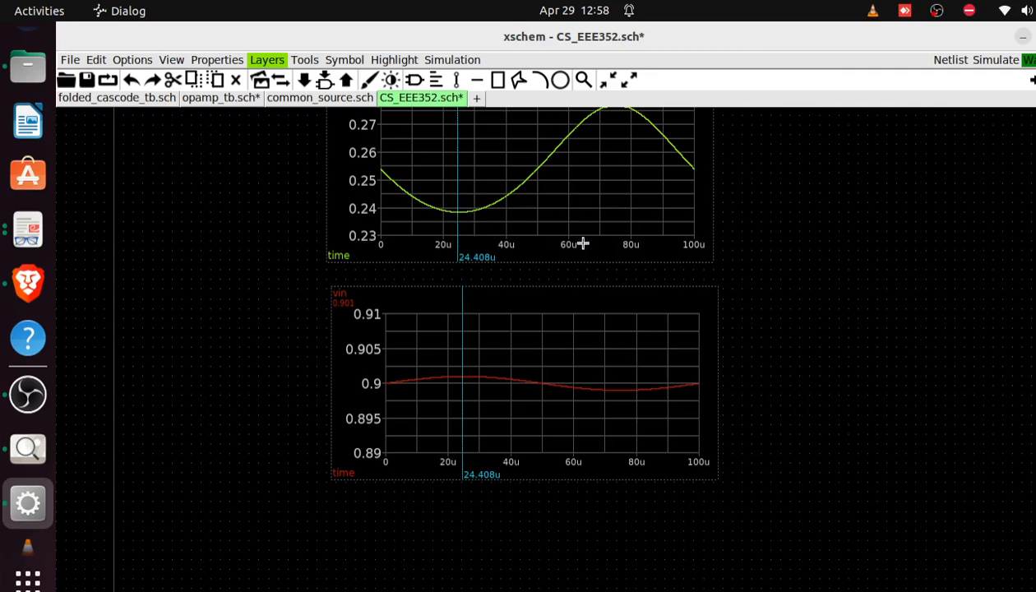
pyautogui.scroll(2, 806, 273)
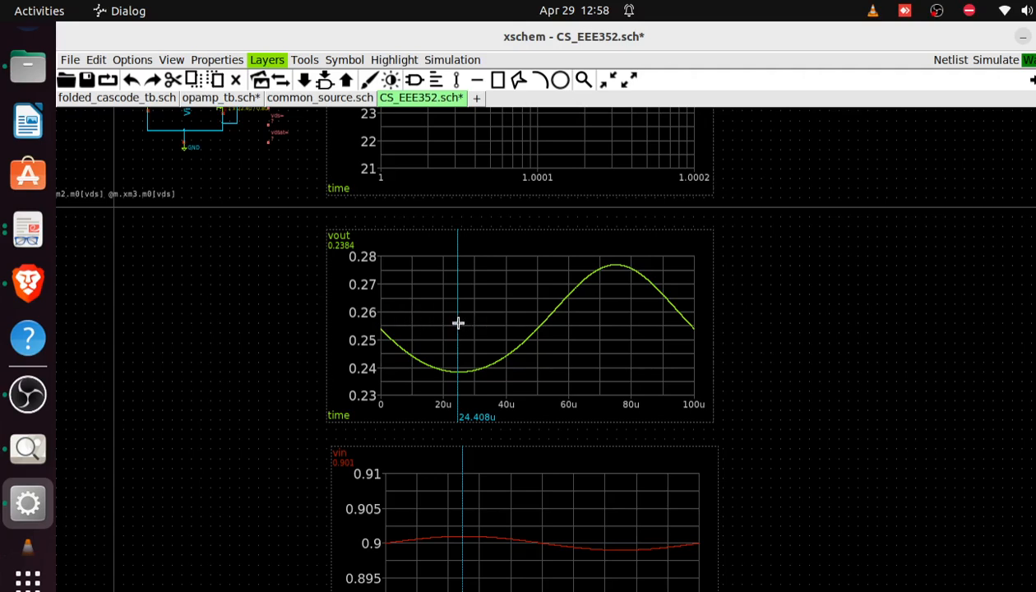
pyautogui.scroll(-1, 432, 334)
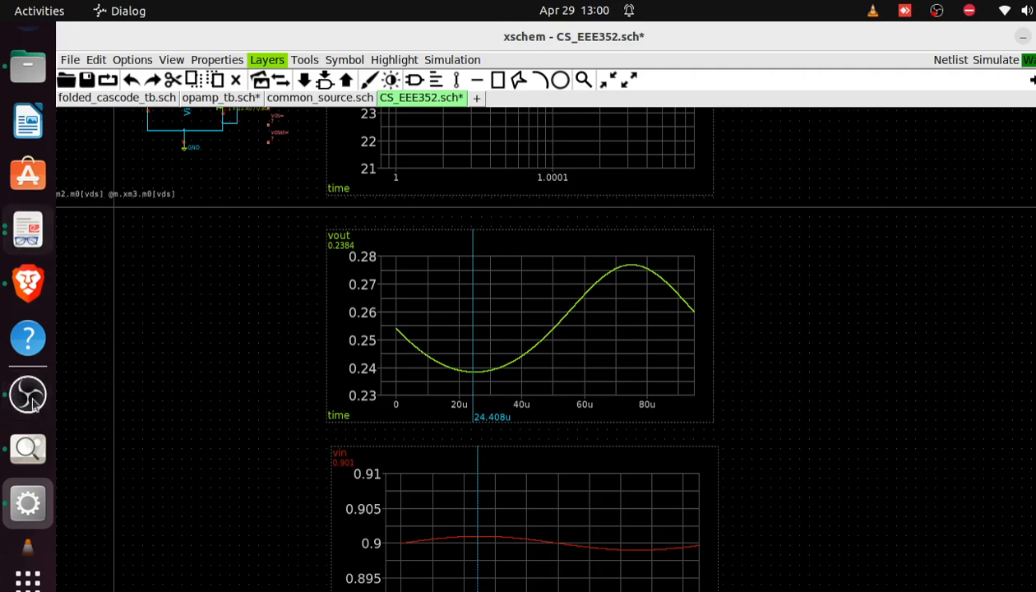
pyautogui.click(28, 448)
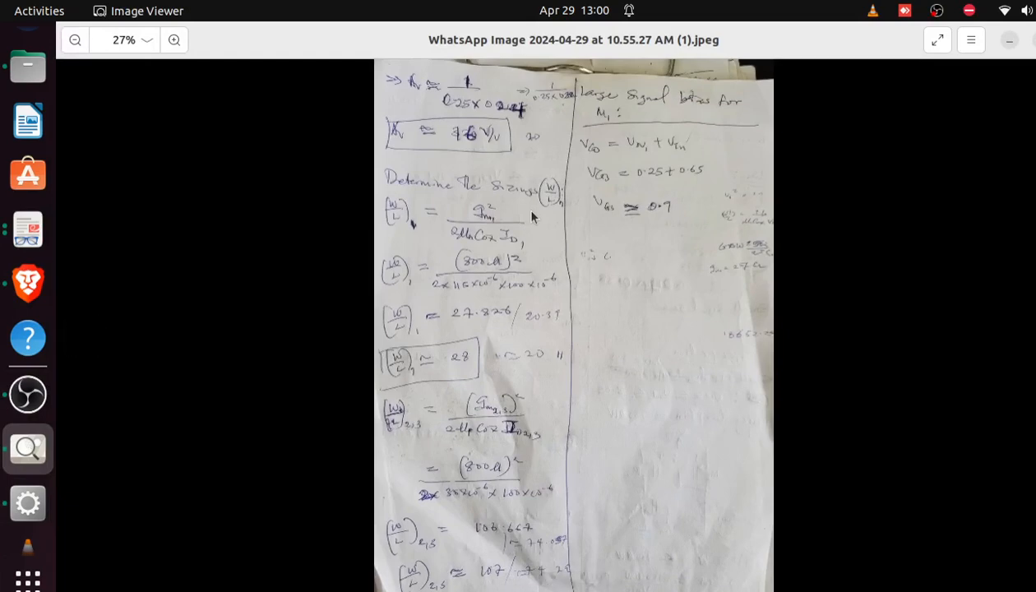
pyautogui.click(1008, 40)
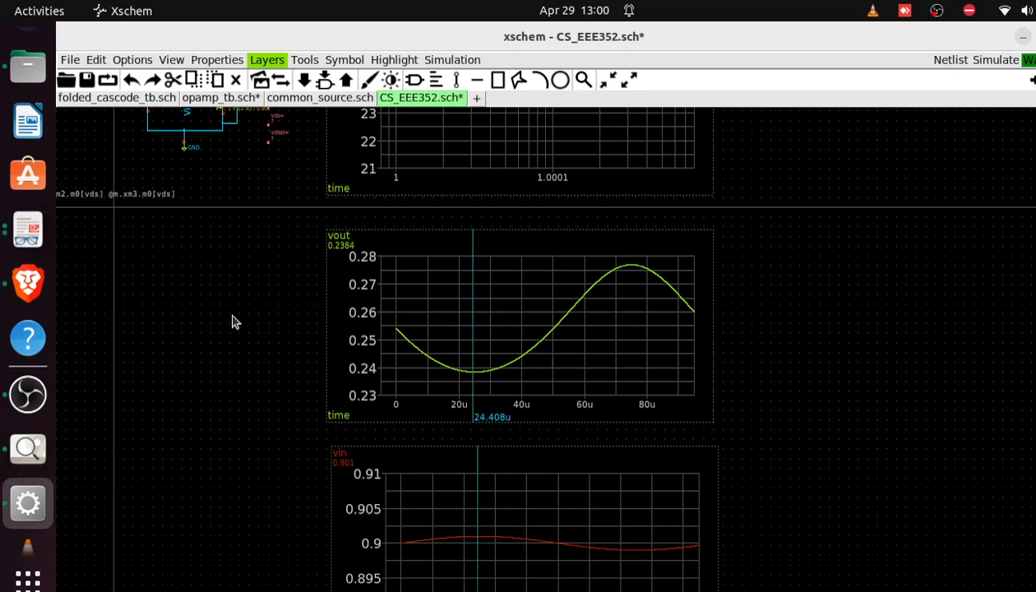
# - Save the CS_EEE352.sch schematic with its simulation graphs, confirming the save
pyautogui.scroll(2, 233, 323)
pyautogui.keyDown('shift'); pyautogui.hscroll(-2, 232, 322); pyautogui.keyUp('shift')
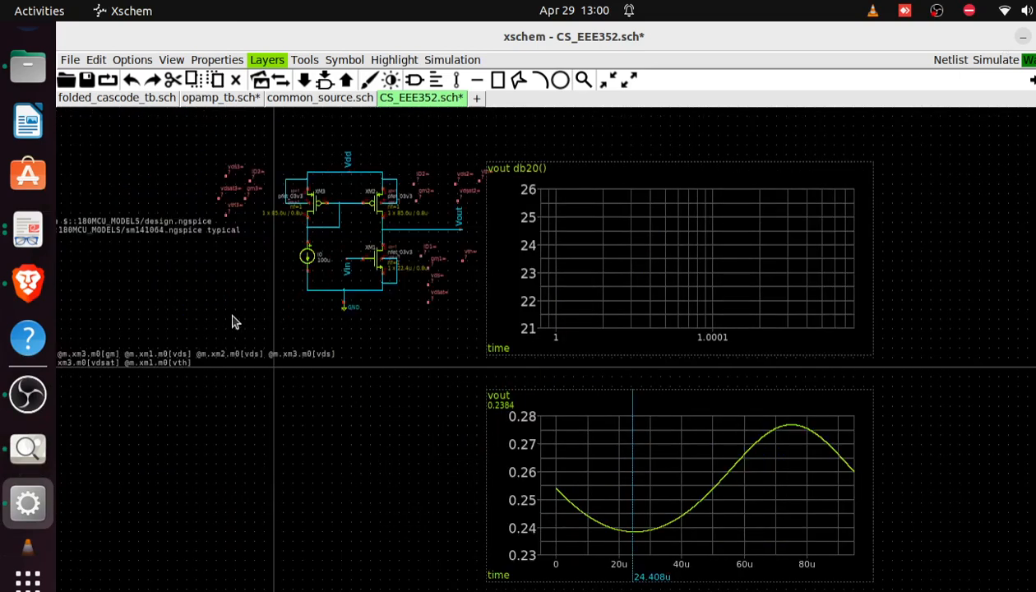
pyautogui.keyDown('shift'); pyautogui.hscroll(-2, 233, 323); pyautogui.keyUp('shift')
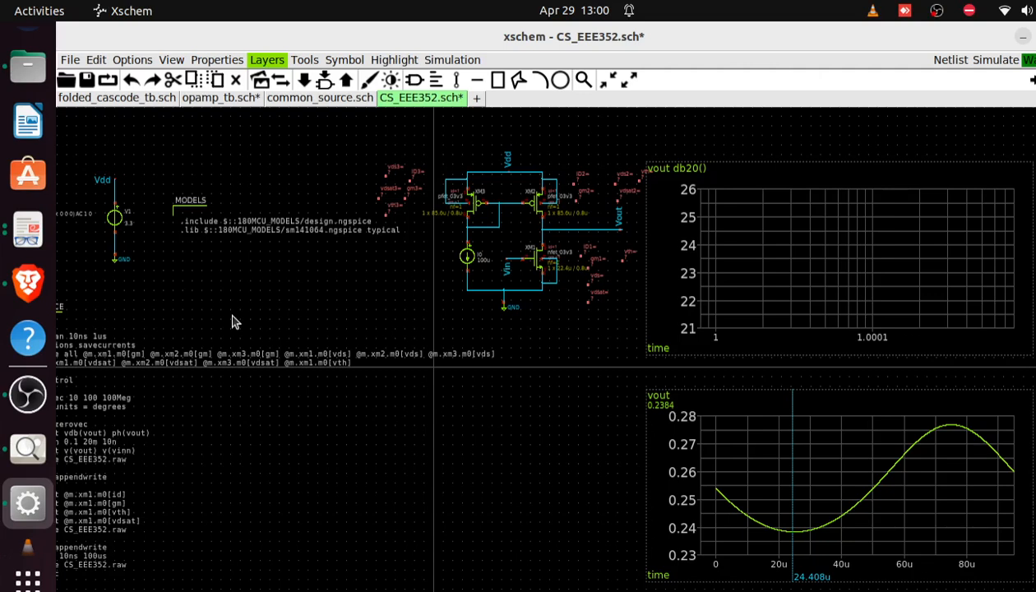
pyautogui.hotkey('ctrl', 's')
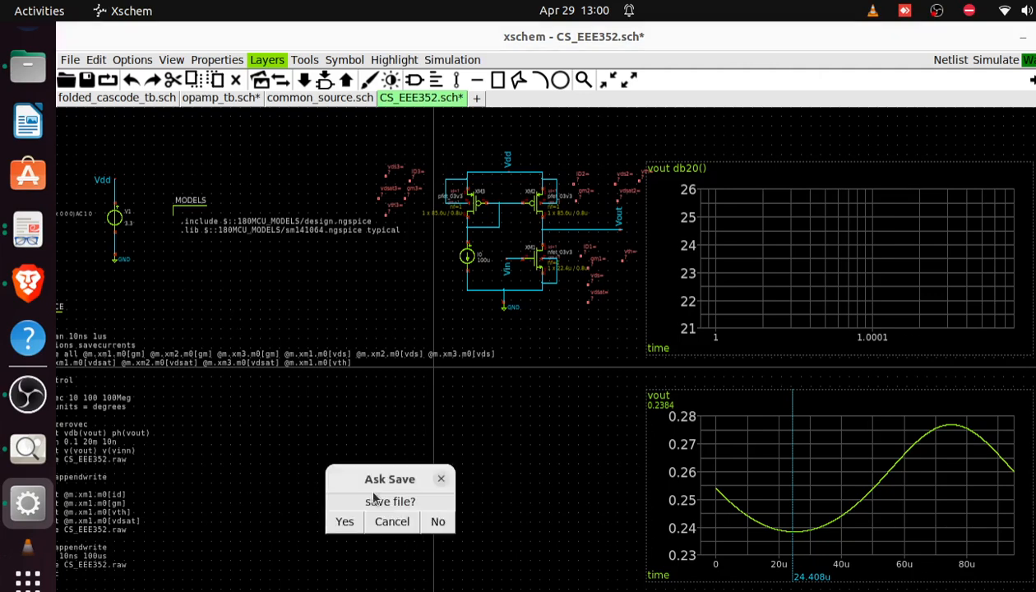
pyautogui.click(339, 513)
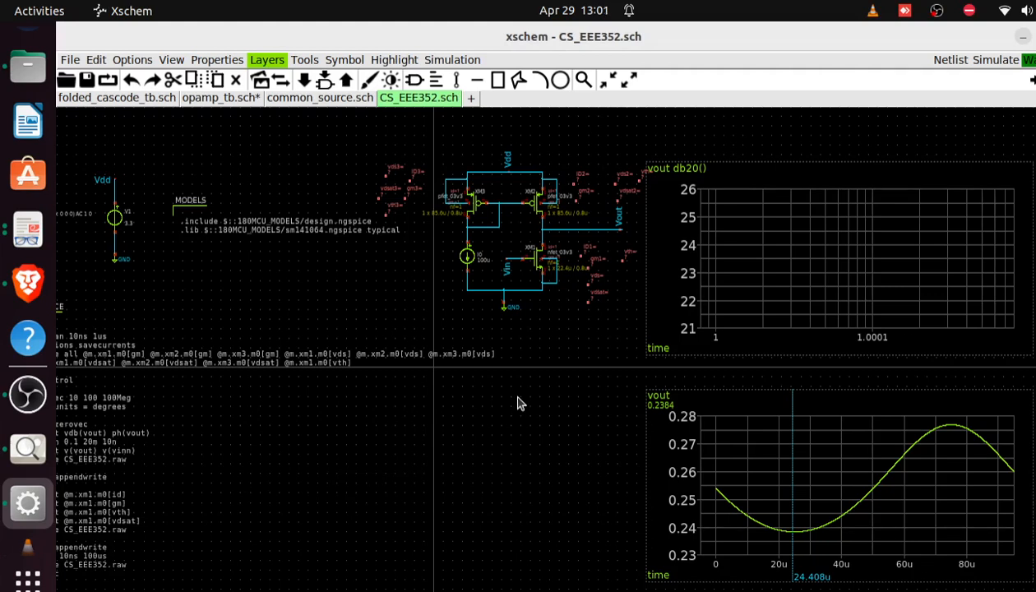
pyautogui.click(28, 395)
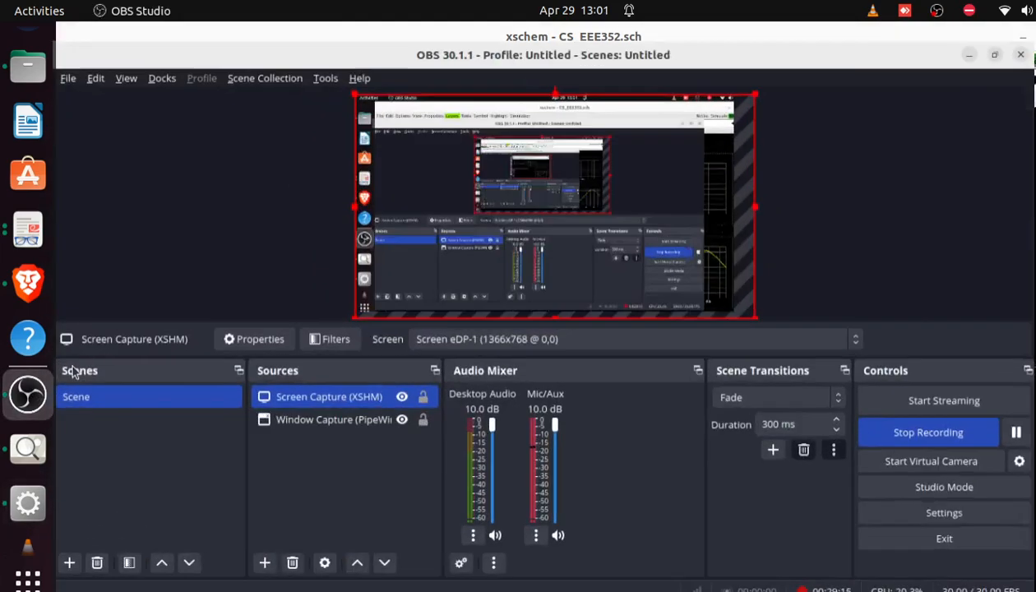